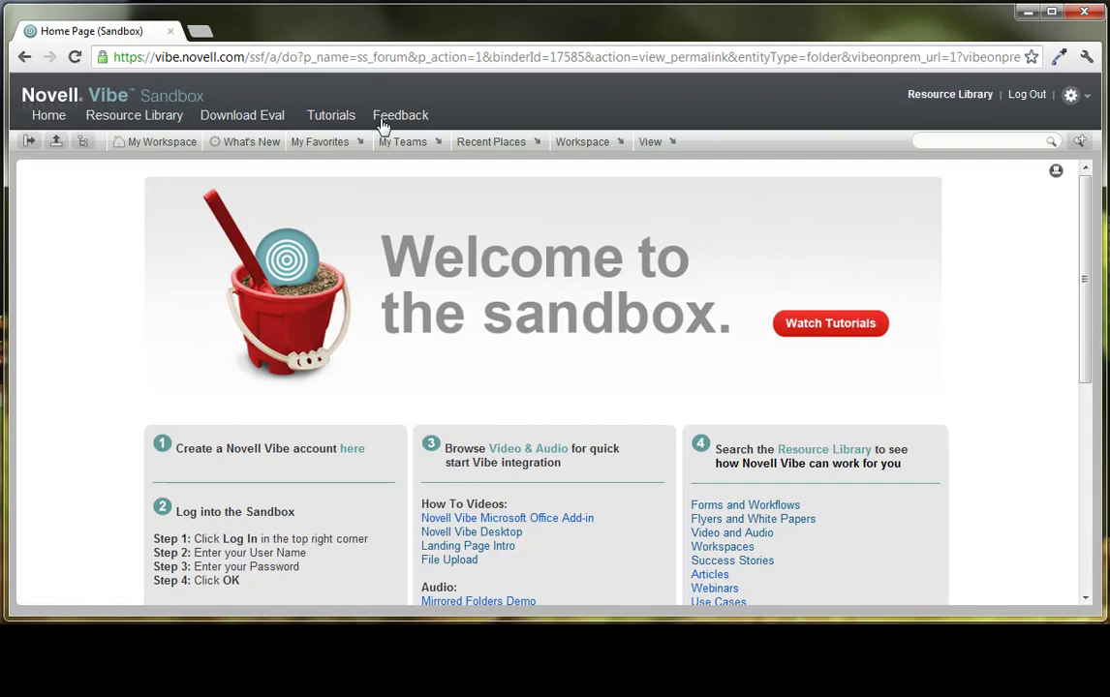
# From the Resource Library's Government demos, open City of Plattsburg and its Global Workspaces portal
pyautogui.click(95, 124)
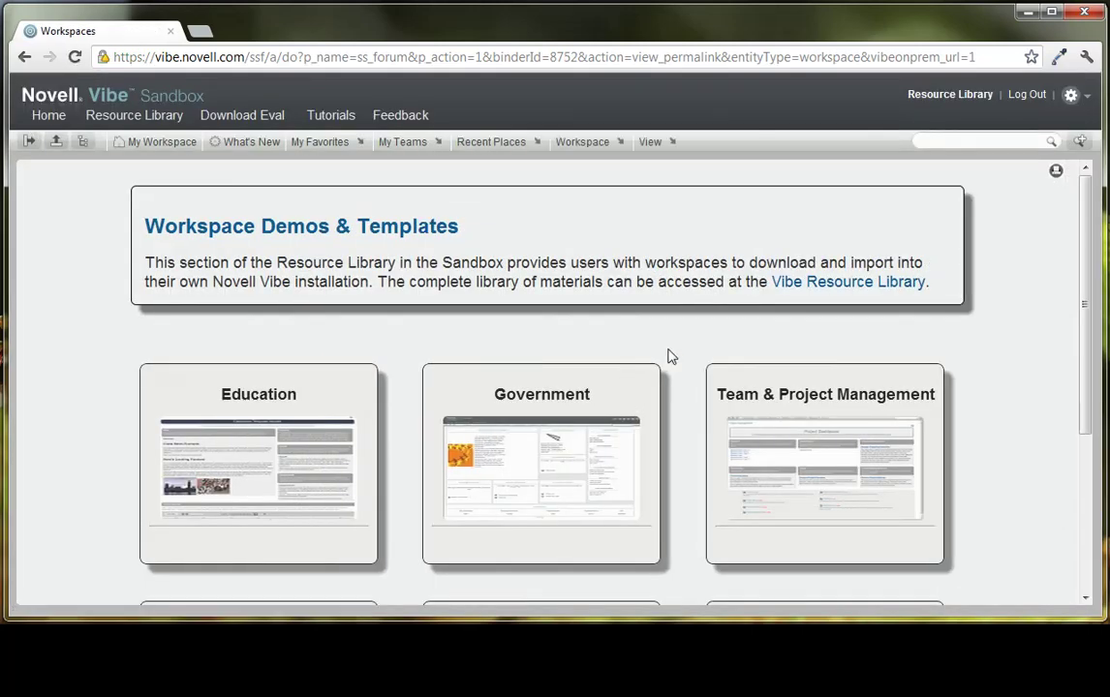
pyautogui.scroll(-1, 666, 355)
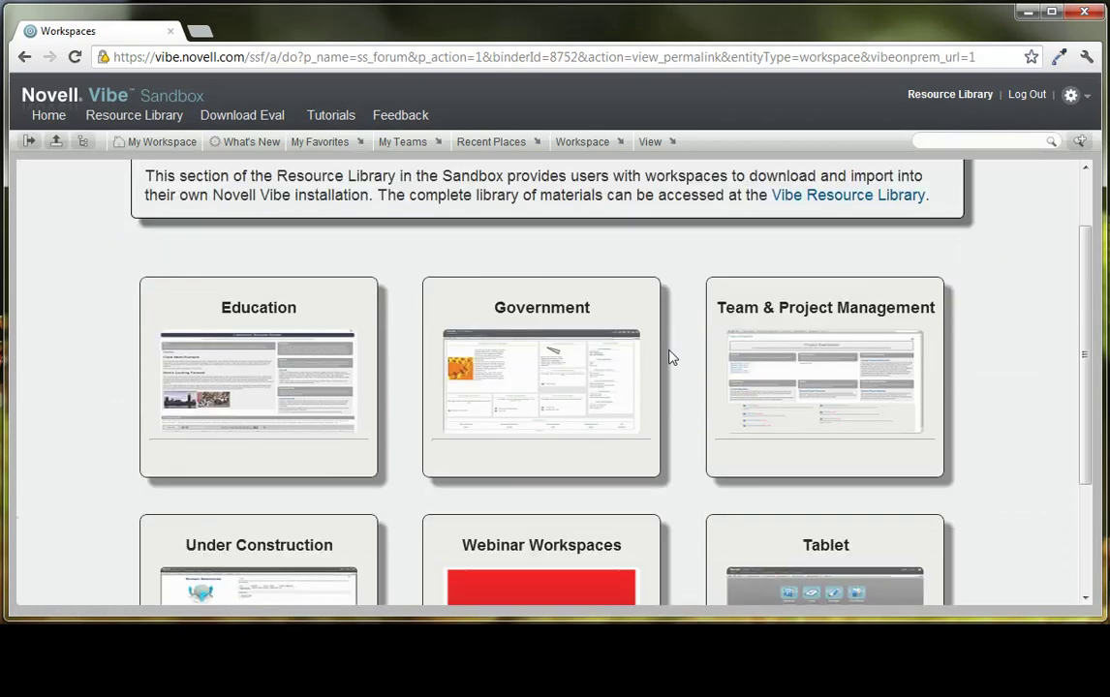
pyautogui.click(552, 317)
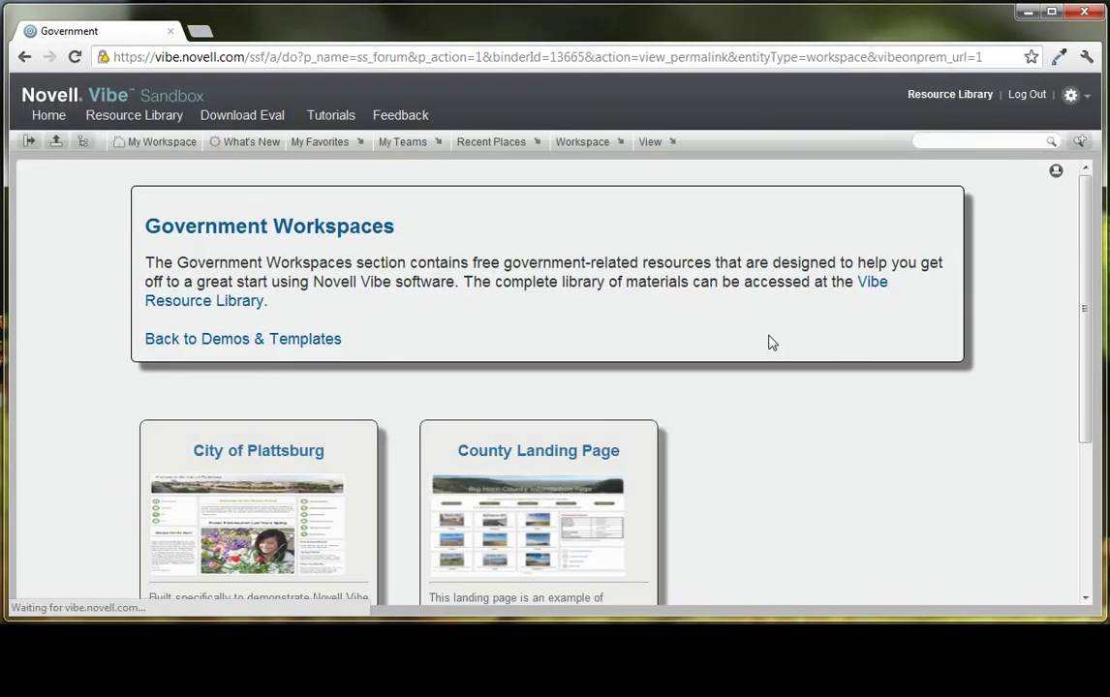
pyautogui.scroll(-2, 770, 339)
pyautogui.click(272, 283)
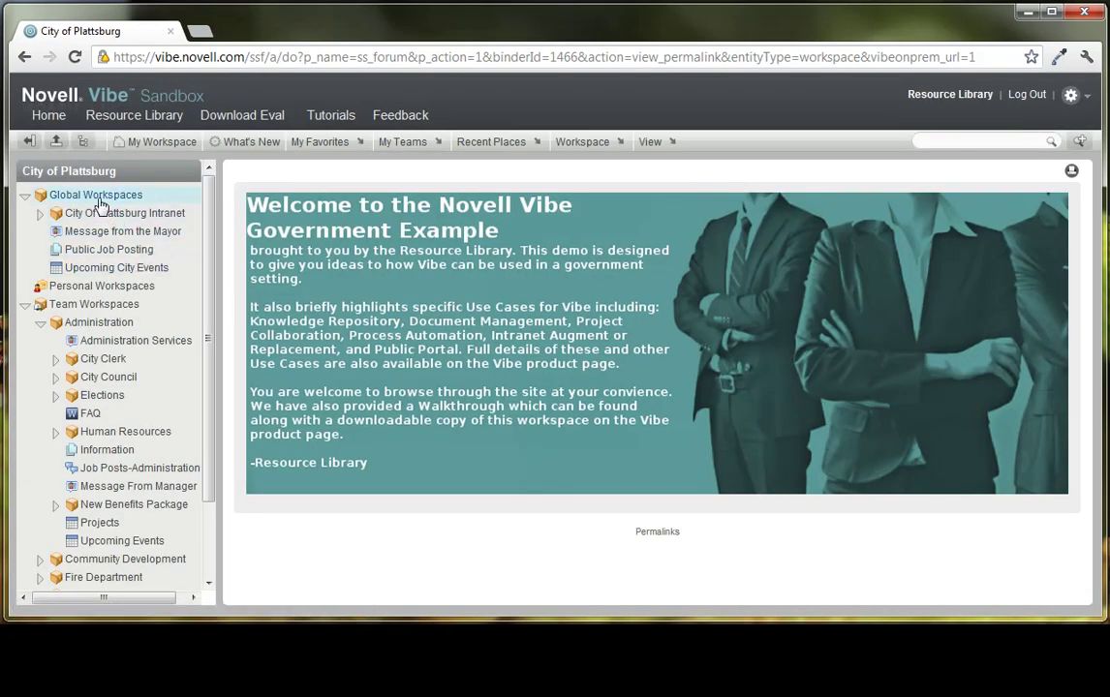
pyautogui.click(99, 198)
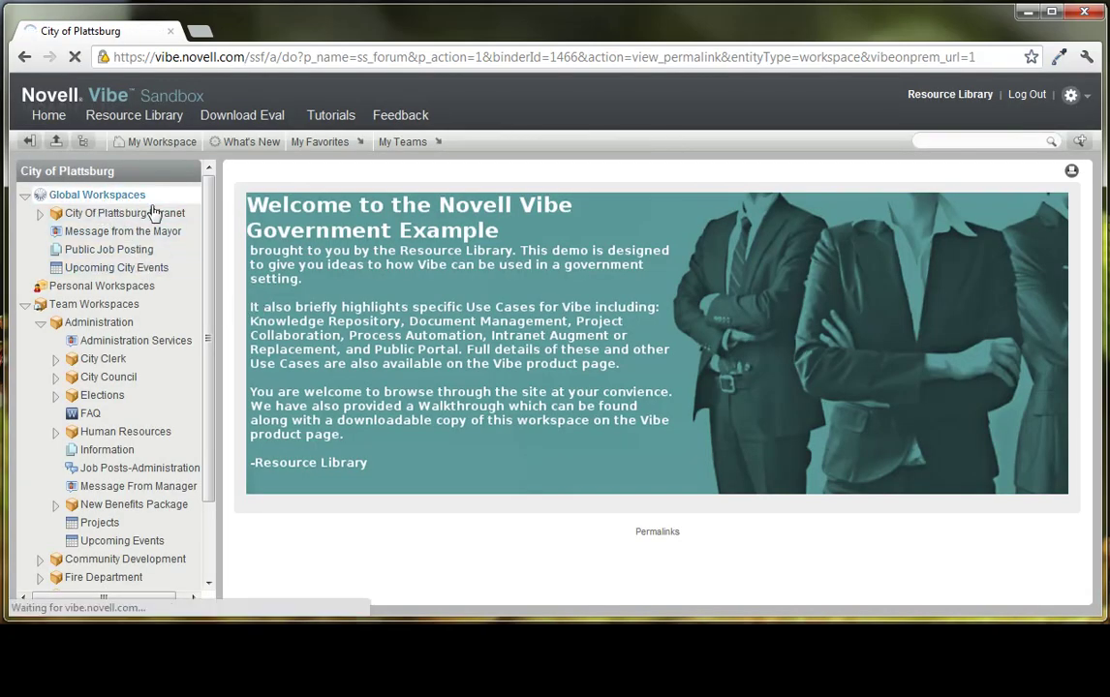
# Hide the navigation tree, browse the Public Portal, and follow its Employee Portal link
pyautogui.scroll(-2, 687, 334)
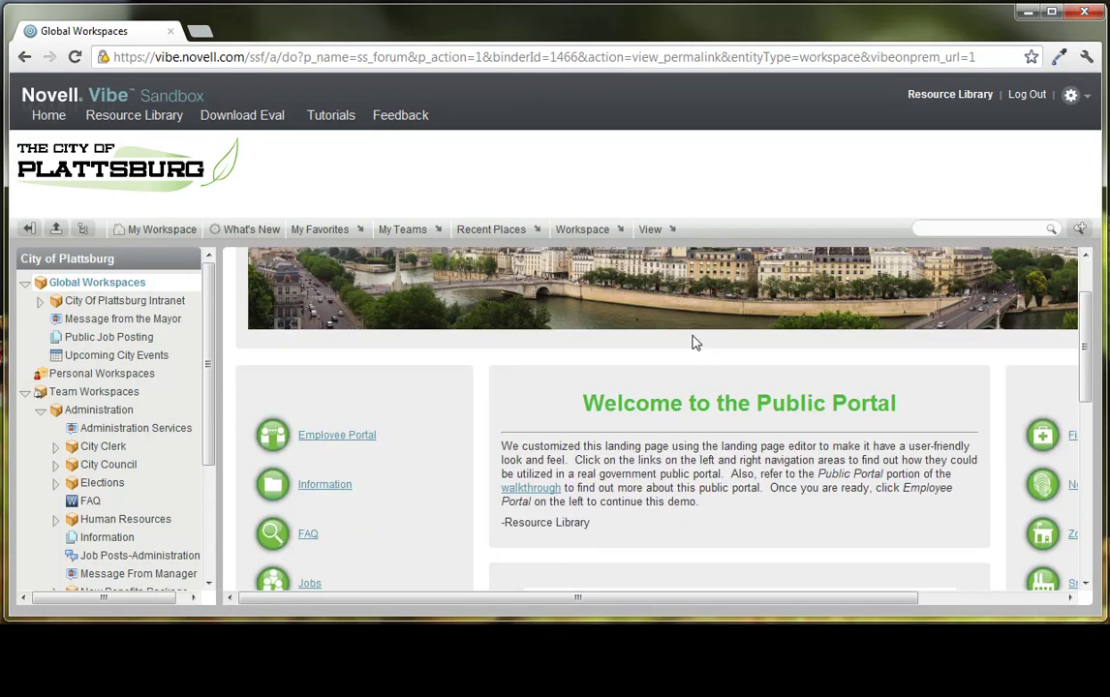
pyautogui.click(29, 229)
pyautogui.scroll(-10, 574, 380)
pyautogui.scroll(9, 573, 383)
pyautogui.scroll(2, 572, 385)
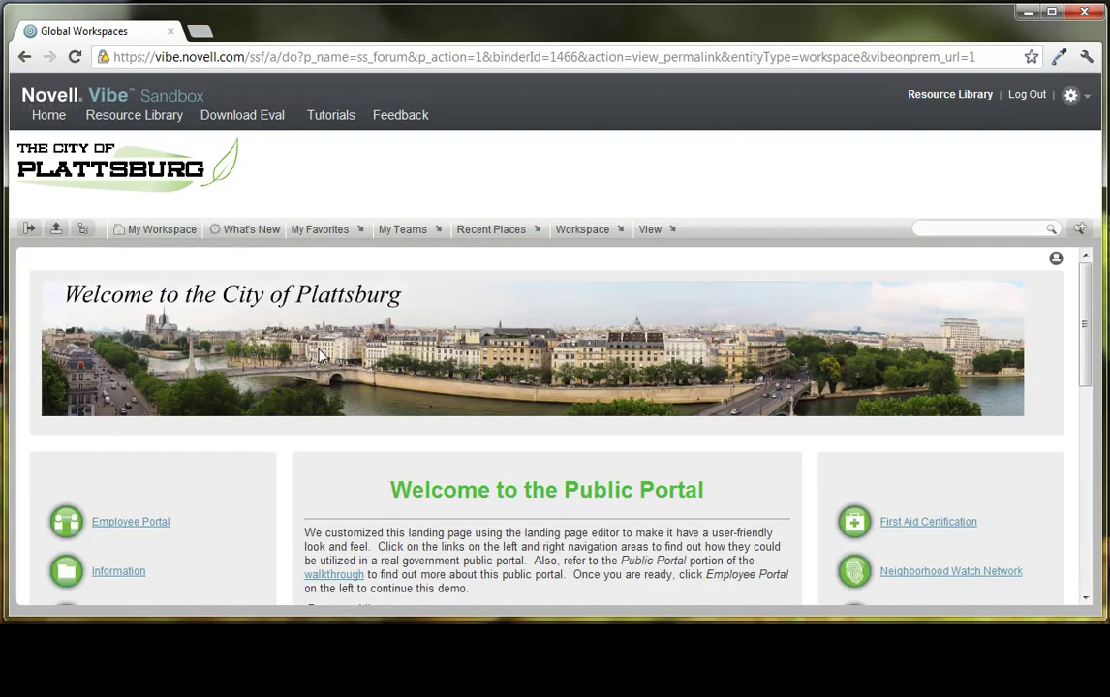
pyautogui.scroll(-4, 322, 359)
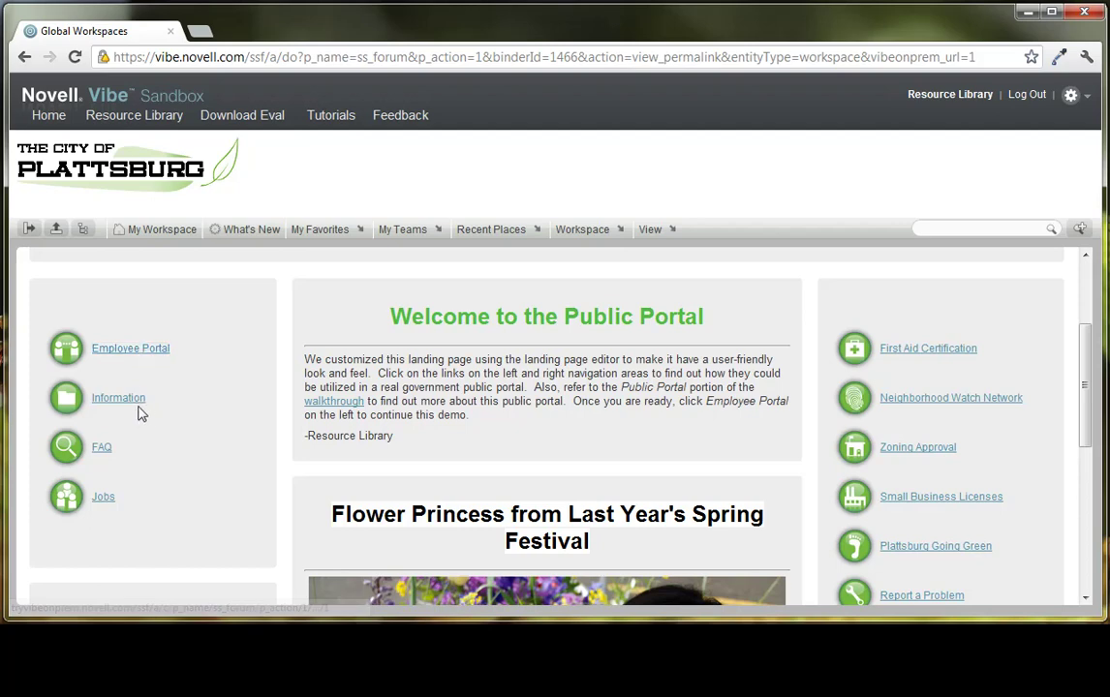
pyautogui.scroll(-2, 515, 345)
pyautogui.scroll(2, 516, 347)
pyautogui.scroll(2, 516, 344)
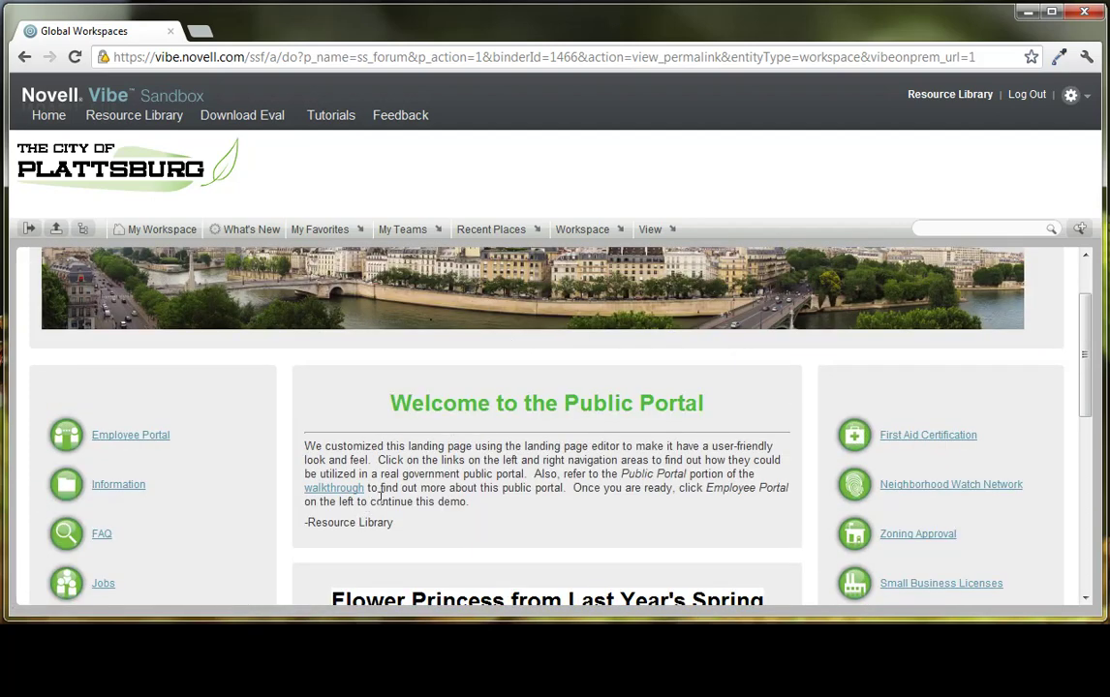
pyautogui.scroll(-2, 528, 401)
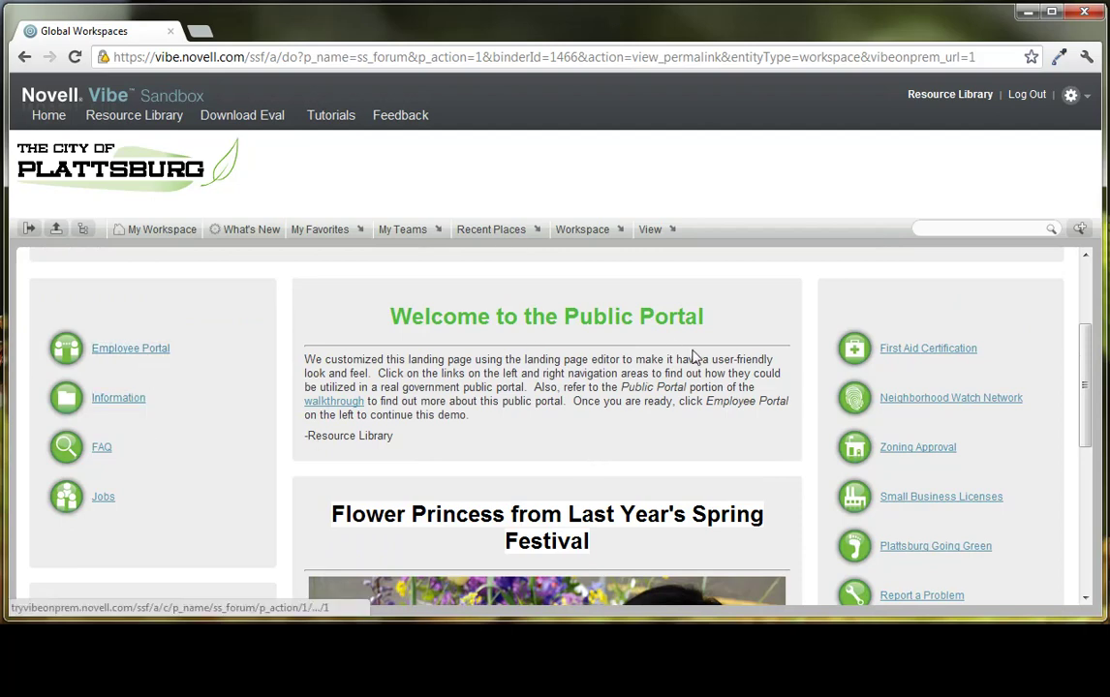
pyautogui.scroll(-2, 479, 320)
pyautogui.scroll(2, 483, 366)
pyautogui.click(104, 355)
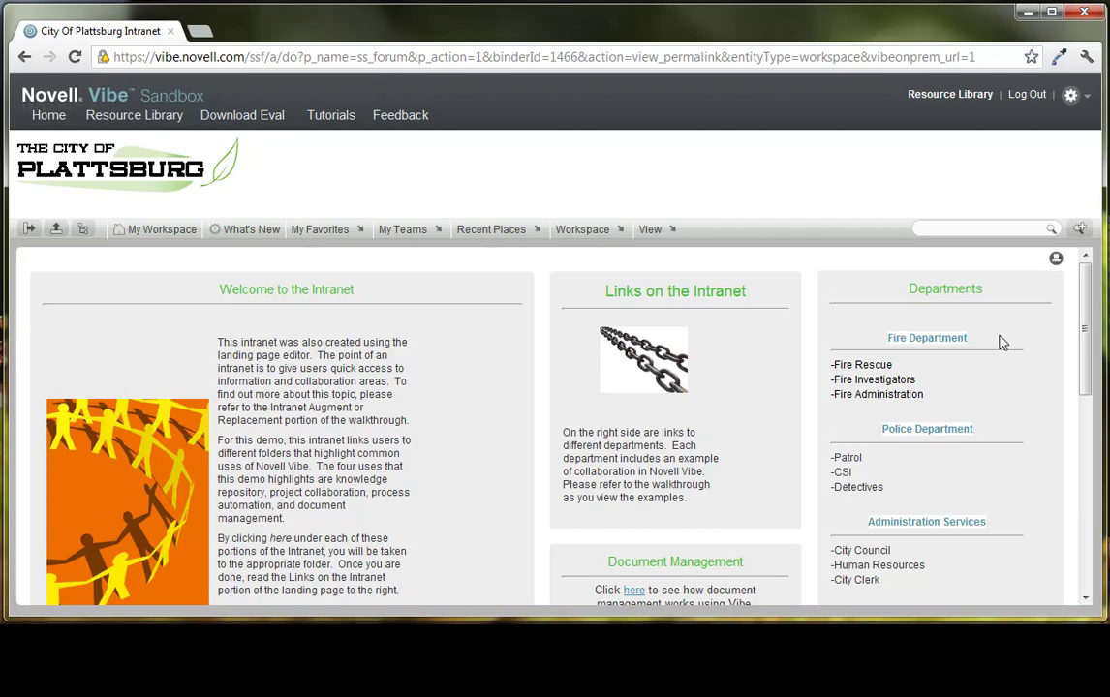
# Scroll through the Intranet's Welcome, Links on the Intranet and Departments sections, then back up
pyautogui.scroll(-1, 1002, 343)
pyautogui.scroll(-1, 1002, 345)
pyautogui.scroll(-3, 793, 411)
pyautogui.scroll(2, 652, 387)
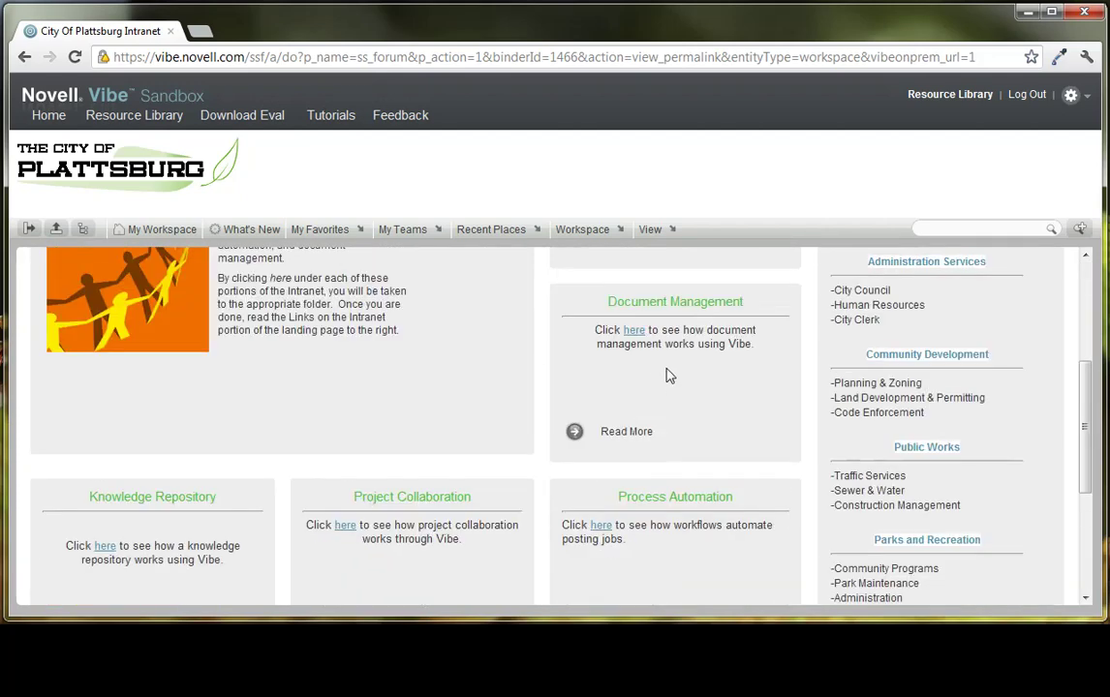
pyautogui.scroll(-1, 668, 376)
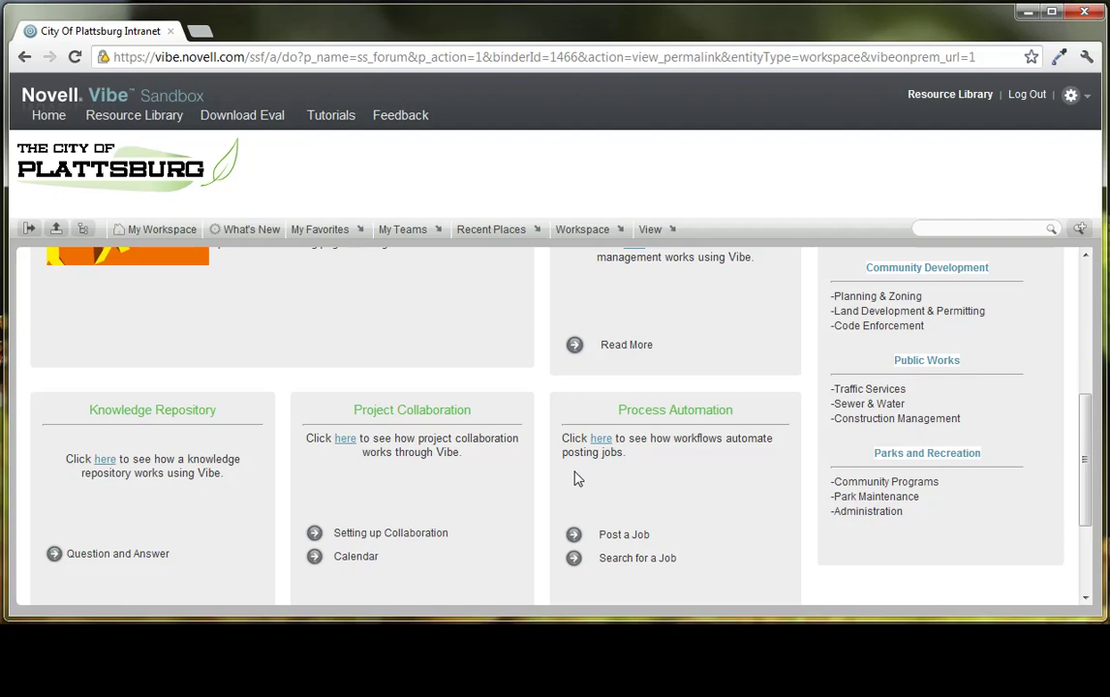
pyautogui.scroll(5, 567, 470)
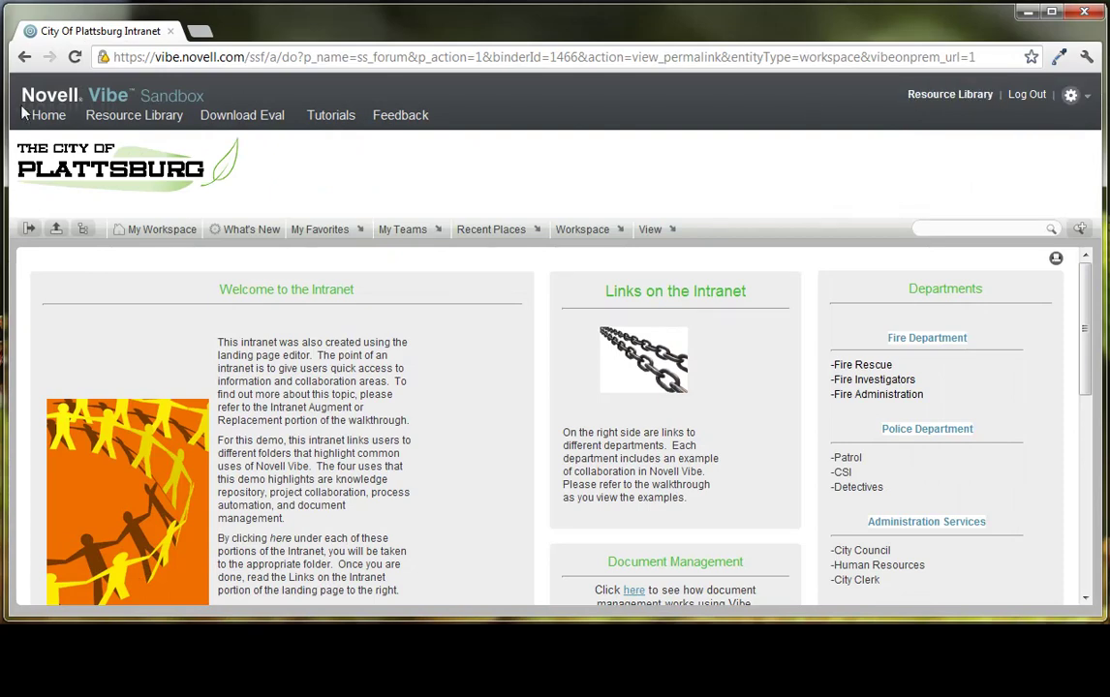
# Go from Home to the Resource Library's Example Landing Page and show its Workspace actions
pyautogui.click(46, 117)
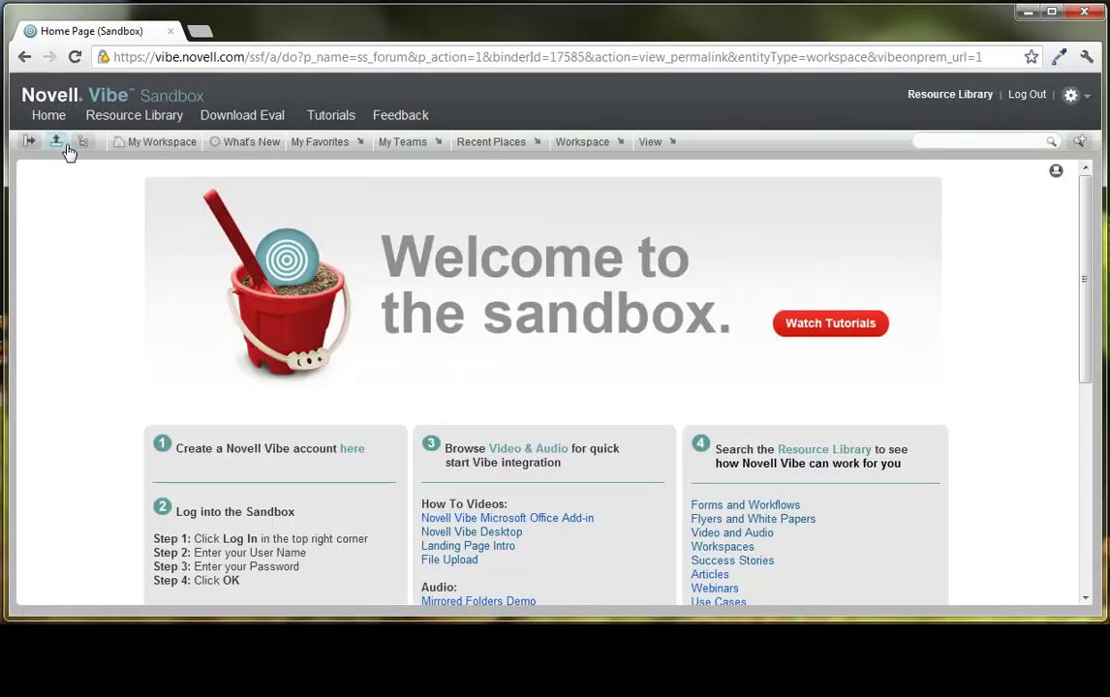
pyautogui.click(165, 143)
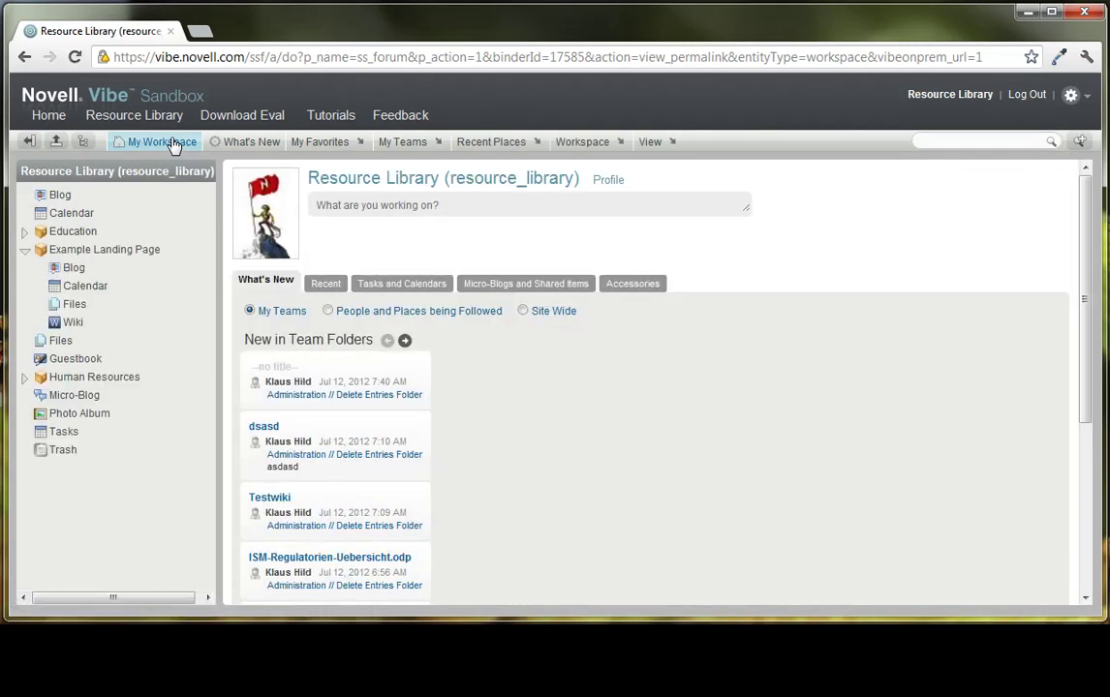
pyautogui.click(109, 253)
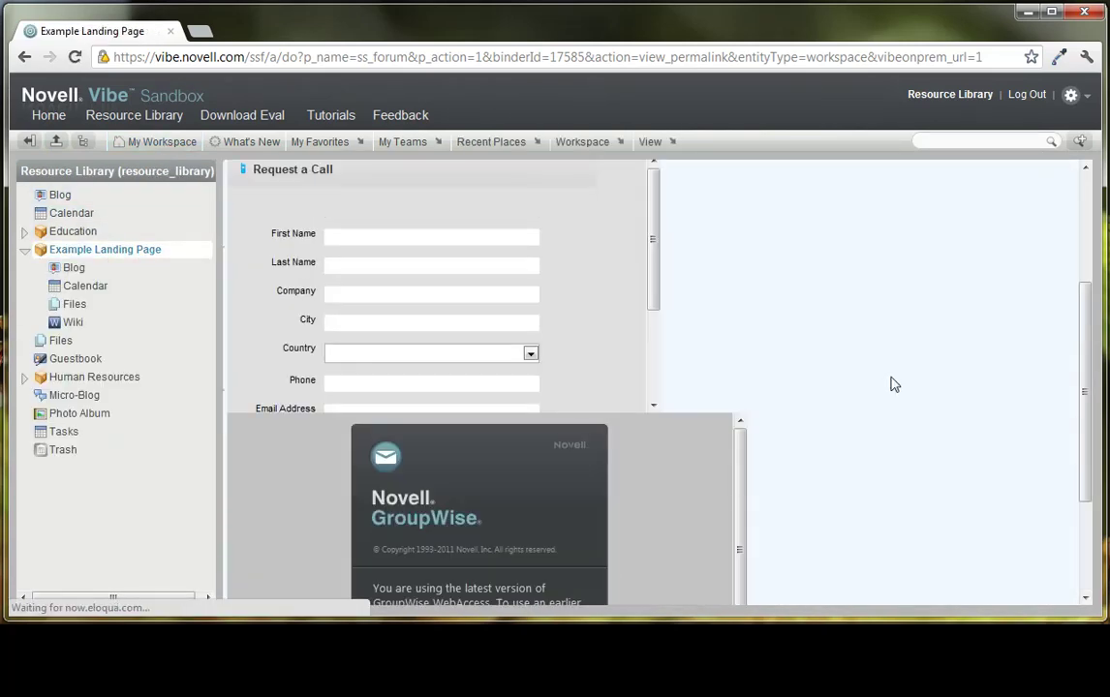
pyautogui.scroll(3, 894, 388)
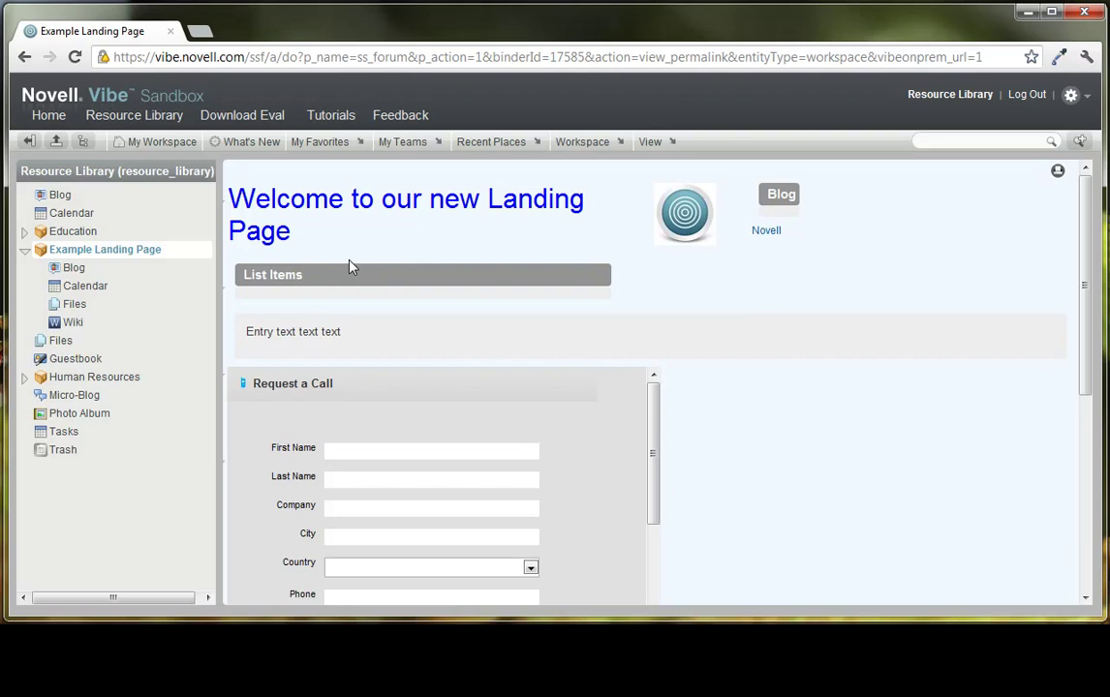
pyautogui.click(600, 144)
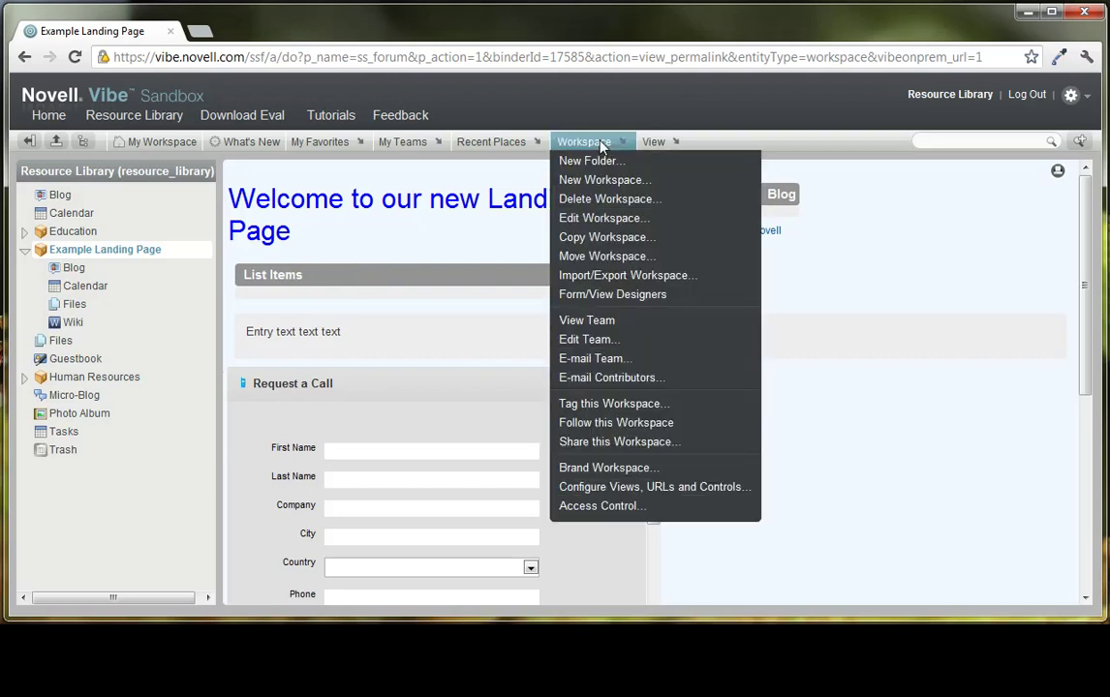
# In Edit Workspace, delete the top container, blog entry, Request a Call form and GroupWise login element
pyautogui.click(588, 219)
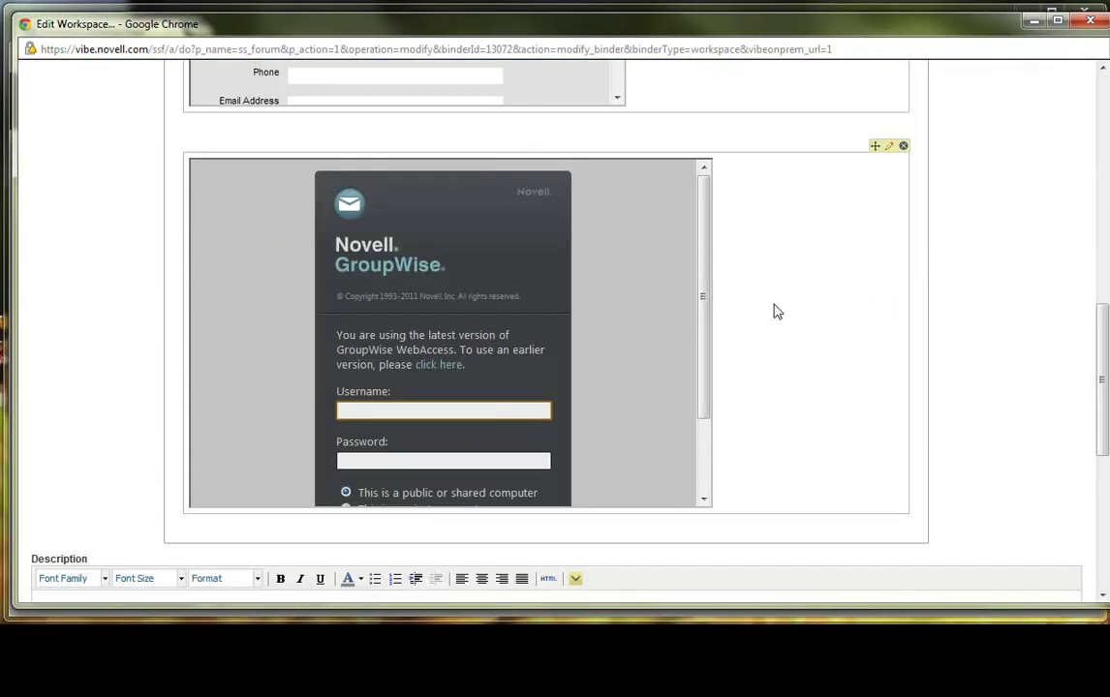
pyautogui.scroll(-3, 468, 359)
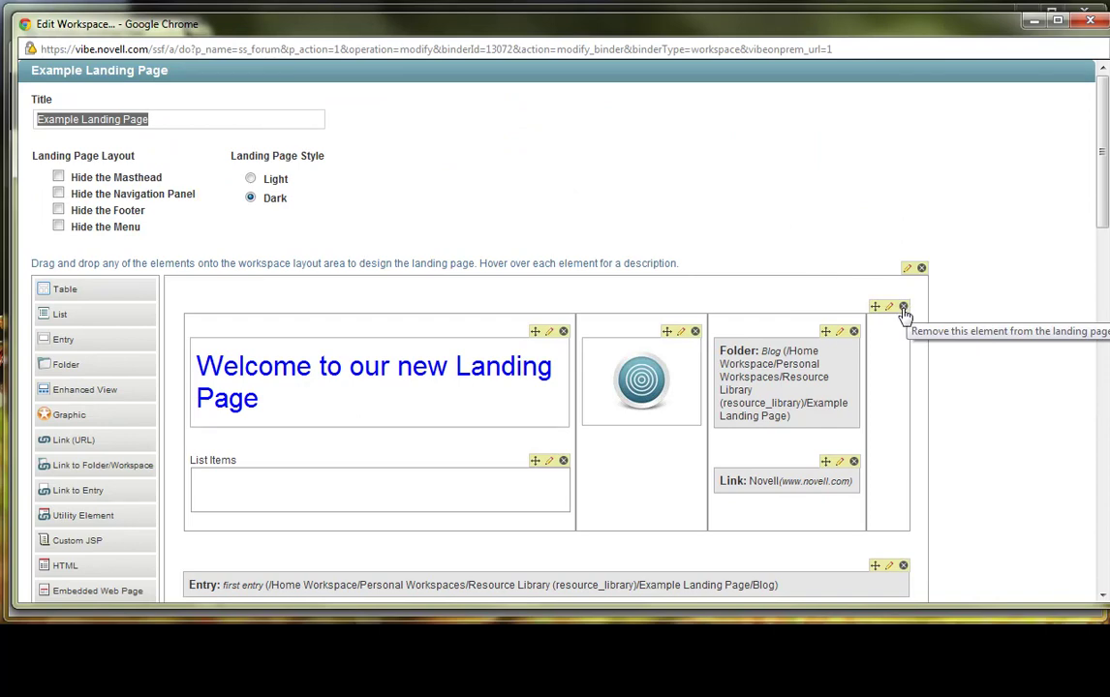
pyautogui.click(902, 307)
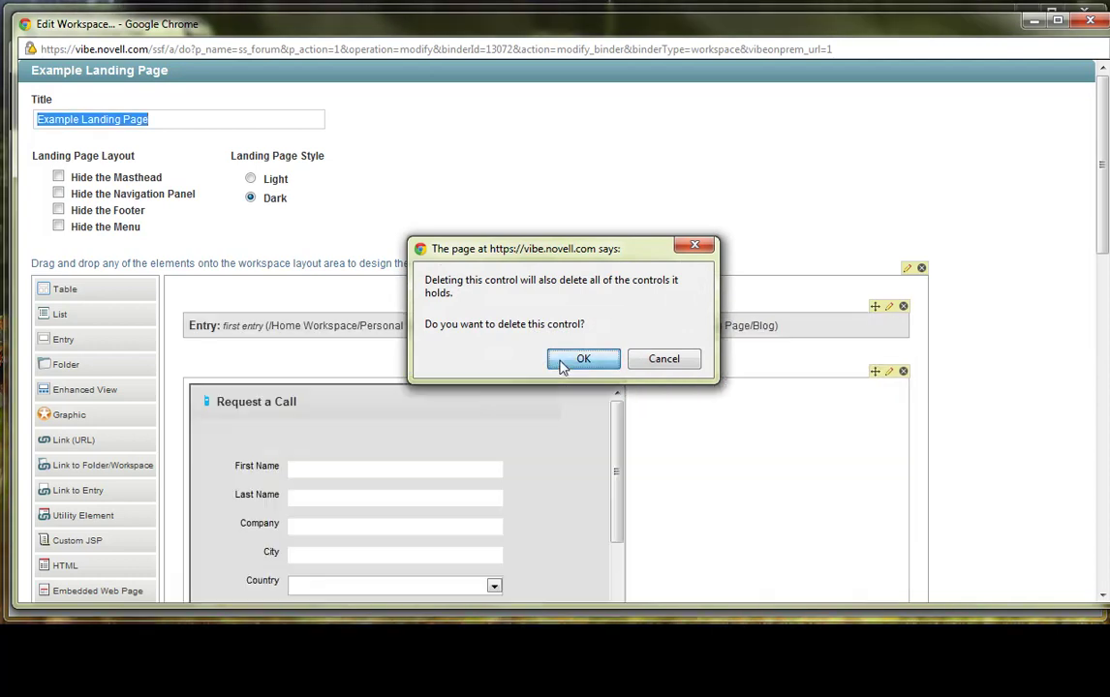
pyautogui.click(560, 365)
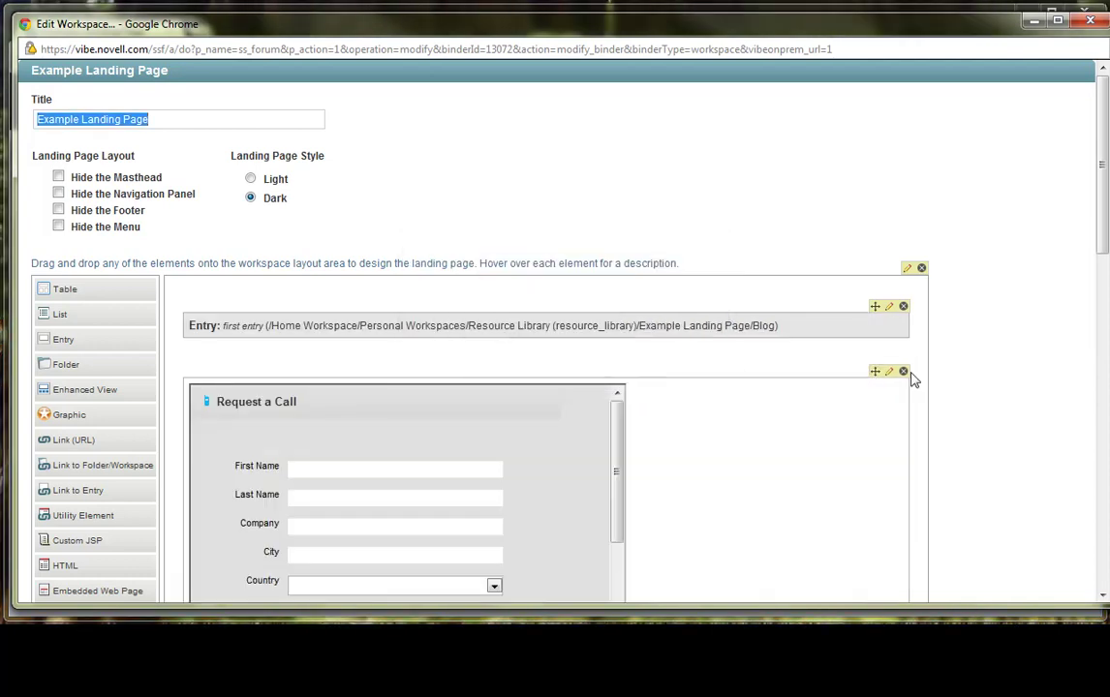
pyautogui.click(902, 307)
pyautogui.click(592, 355)
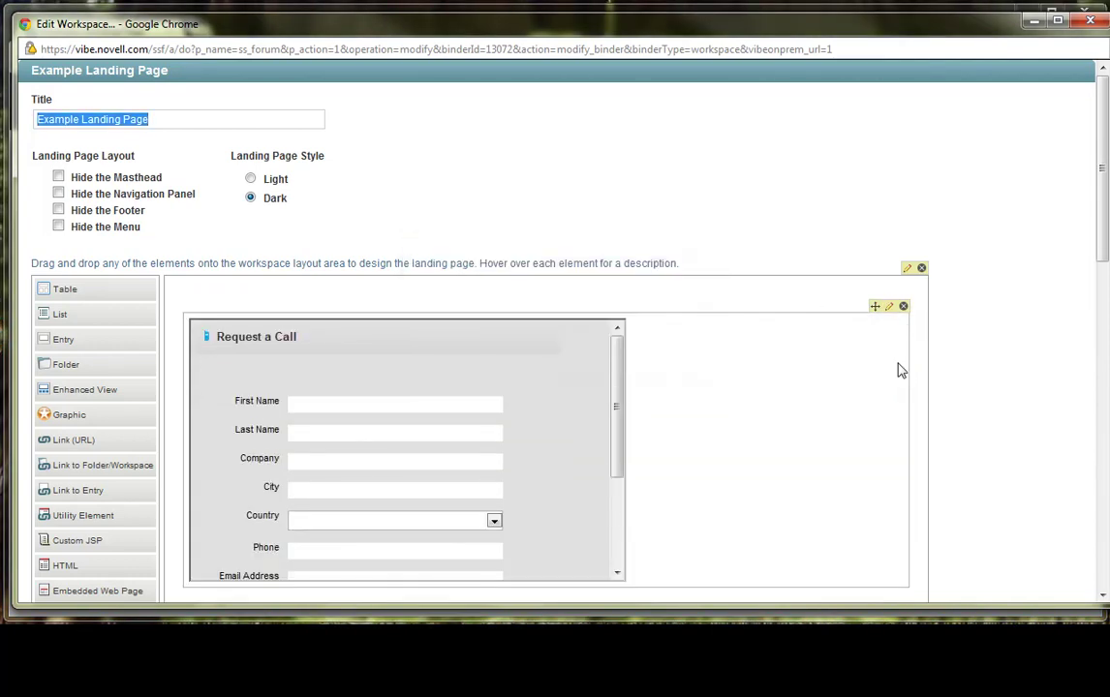
pyautogui.click(903, 307)
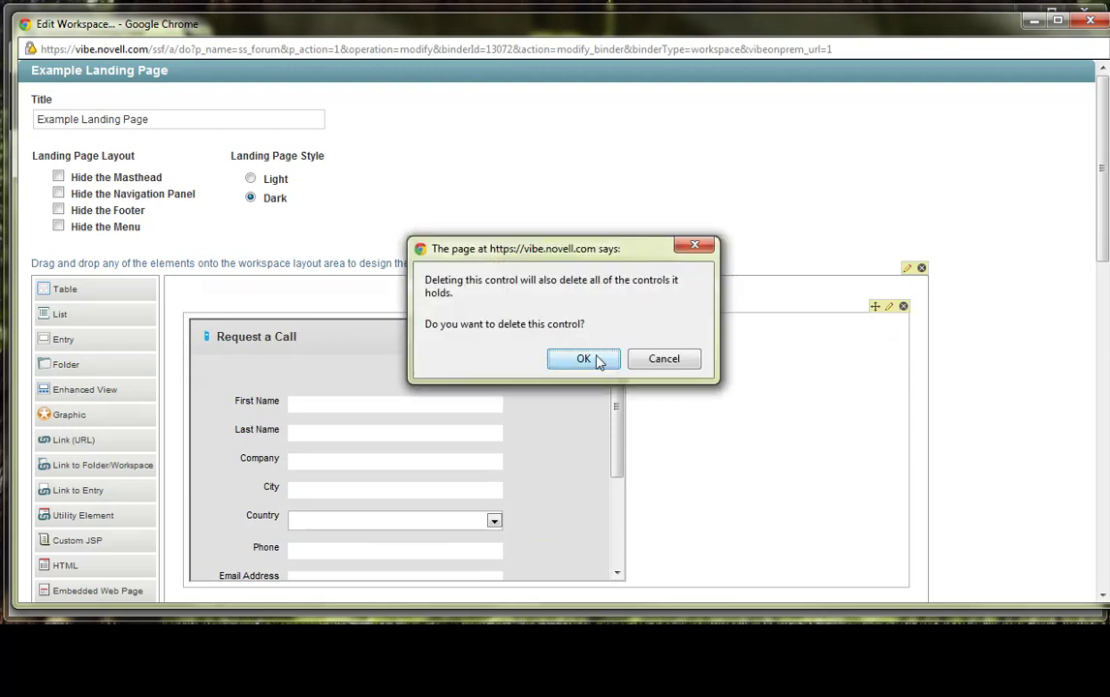
pyautogui.click(584, 360)
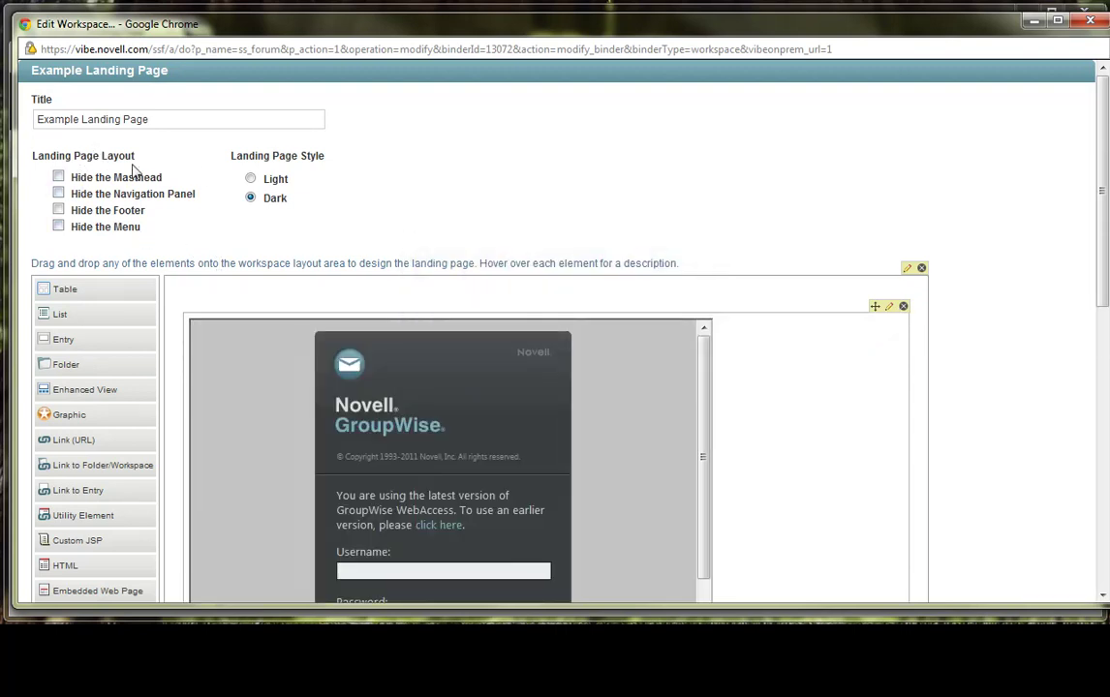
pyautogui.click(903, 307)
pyautogui.click(582, 355)
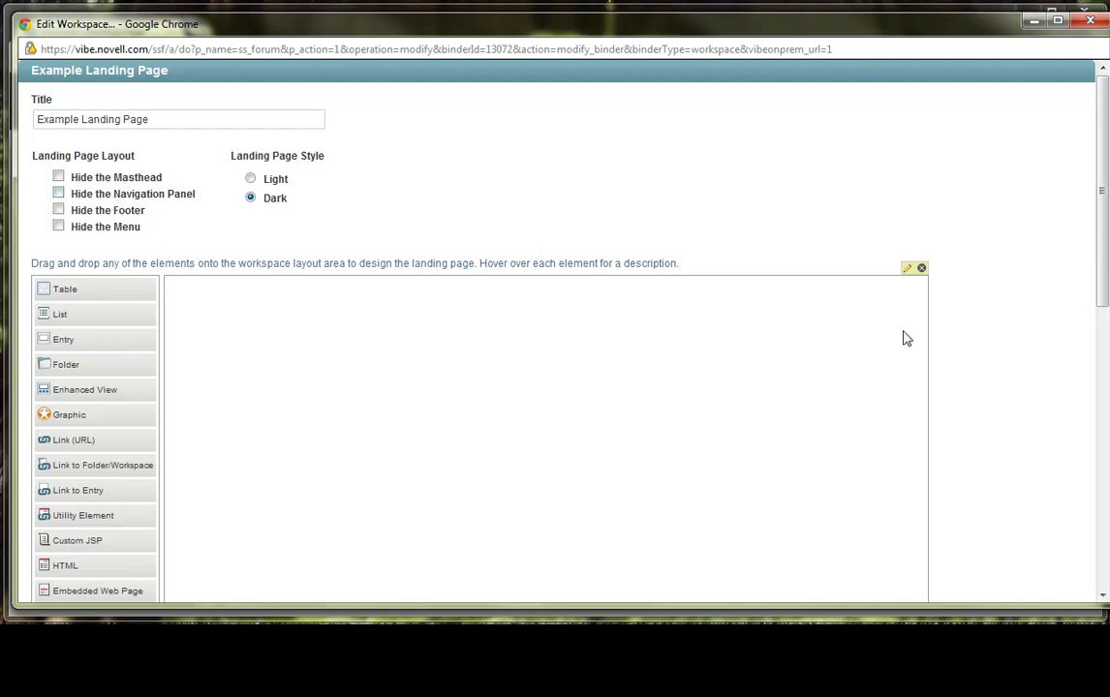
# Save the emptied Example Landing Page layout and show the Workspace actions menu
pyautogui.scroll(-7, 1000, 463)
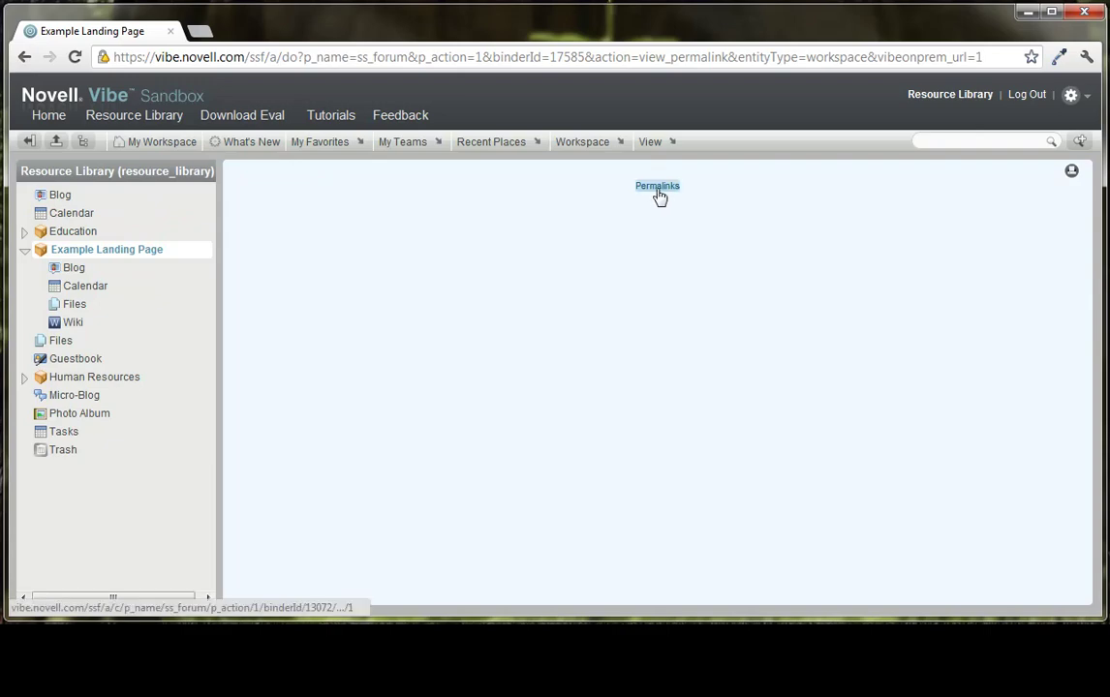
pyautogui.click(597, 153)
# Choose Edit Workspace to reopen the Example Landing Page layout editor
pyautogui.click(586, 217)
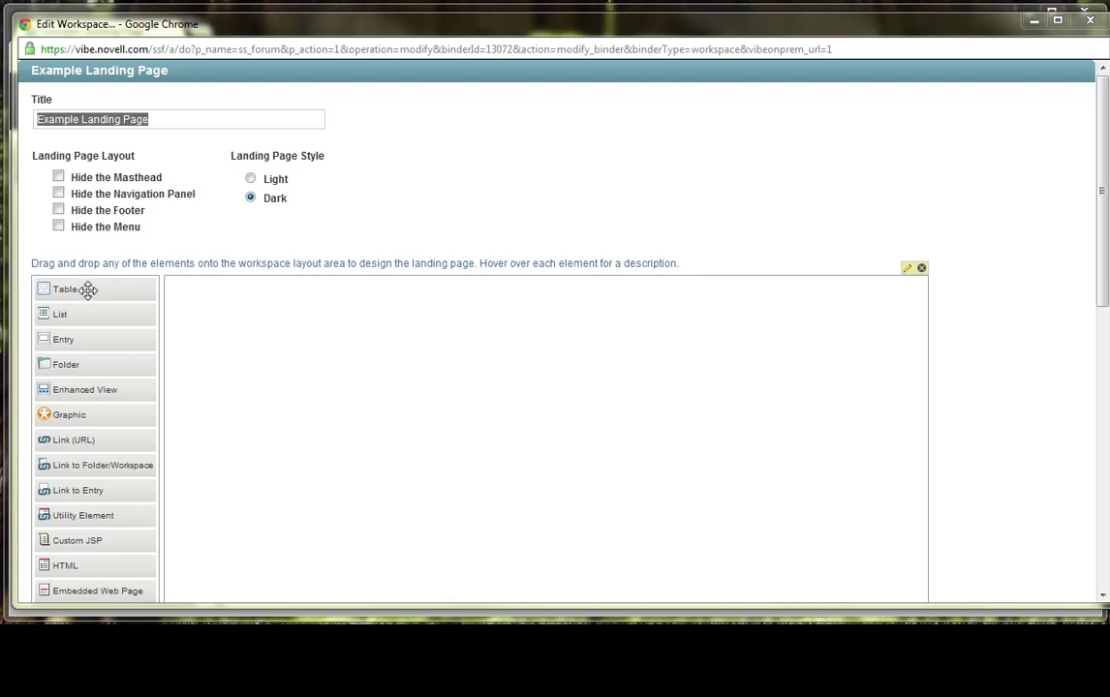
# Drop a table into the empty layout and give it 5 columns and 1 row
pyautogui.moveTo(87, 288); pyautogui.dragTo(298, 312)
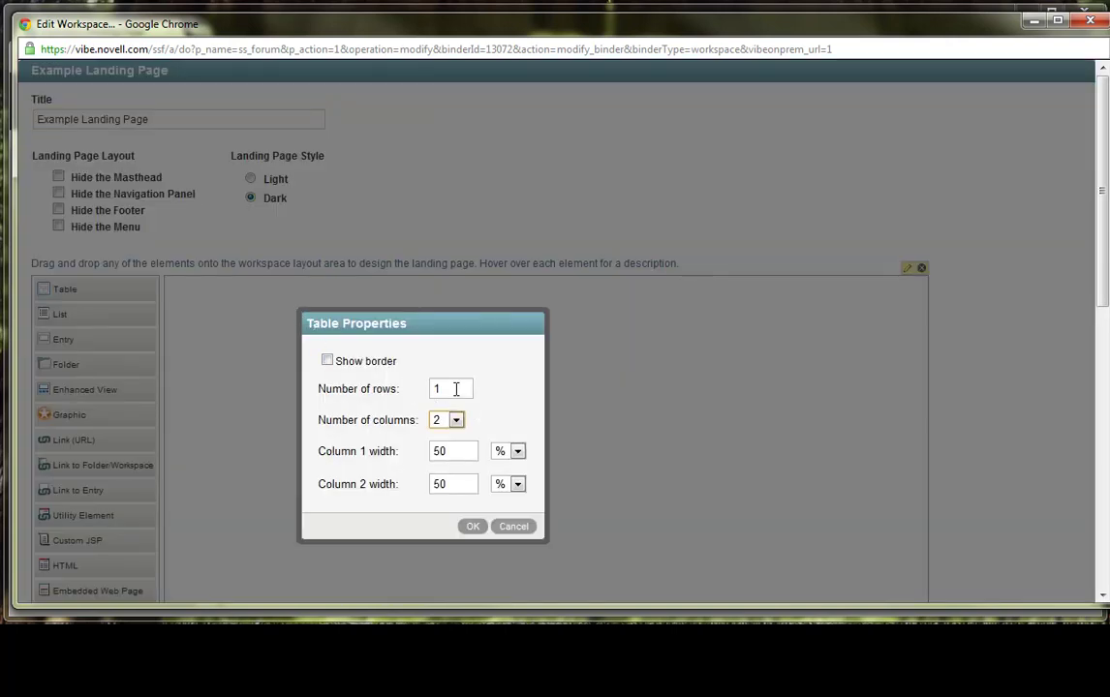
pyautogui.click(455, 419)
pyautogui.click(442, 494)
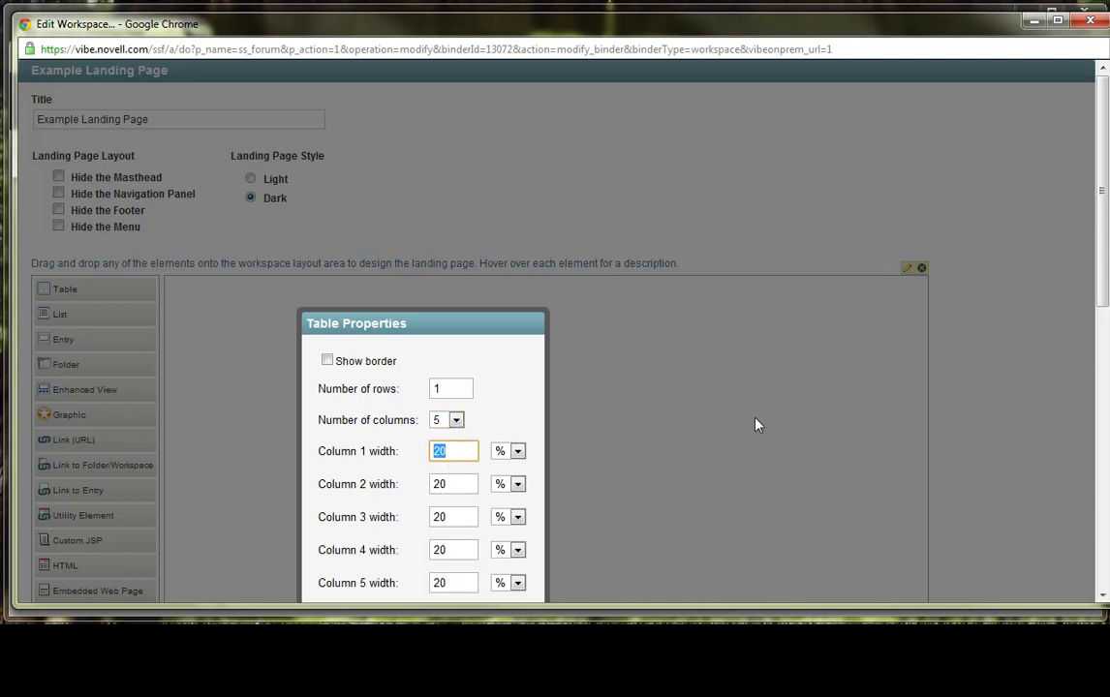
pyautogui.write('1')
# Set column 2–4 widths to 100, 700 and 100 px
pyautogui.click(457, 482)
pyautogui.press('BackSpace')
pyautogui.press('BackSpace')
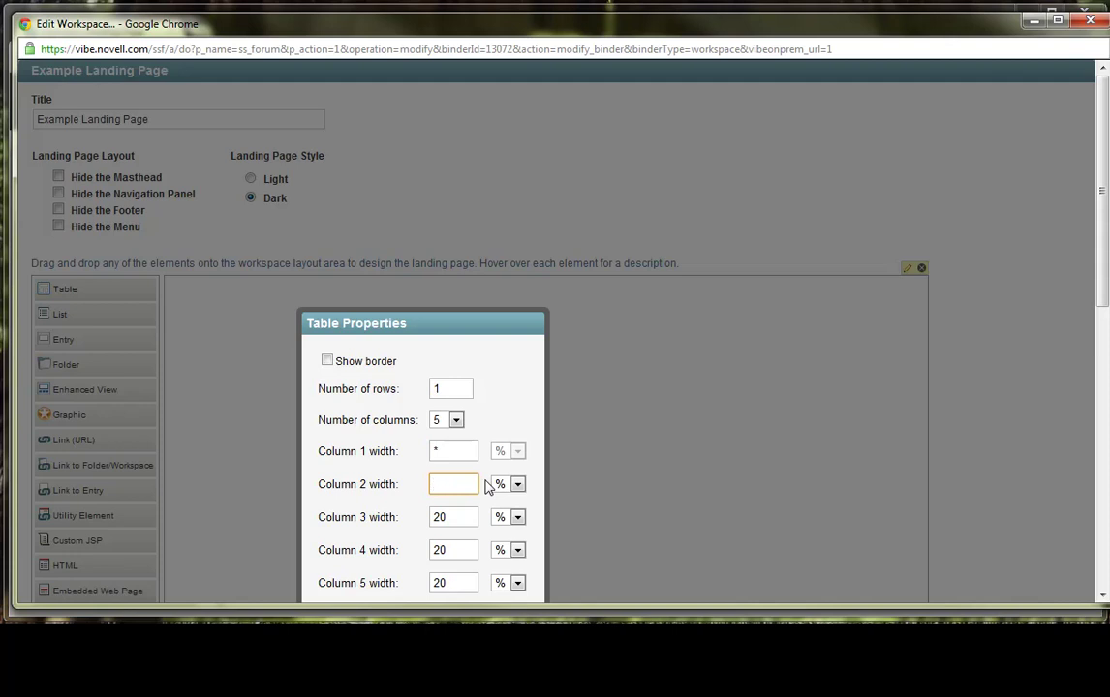
pyautogui.write('100')
pyautogui.press('Tab')
pyautogui.moveTo(447, 518); pyautogui.dragTo(424, 517)
pyautogui.write('700')
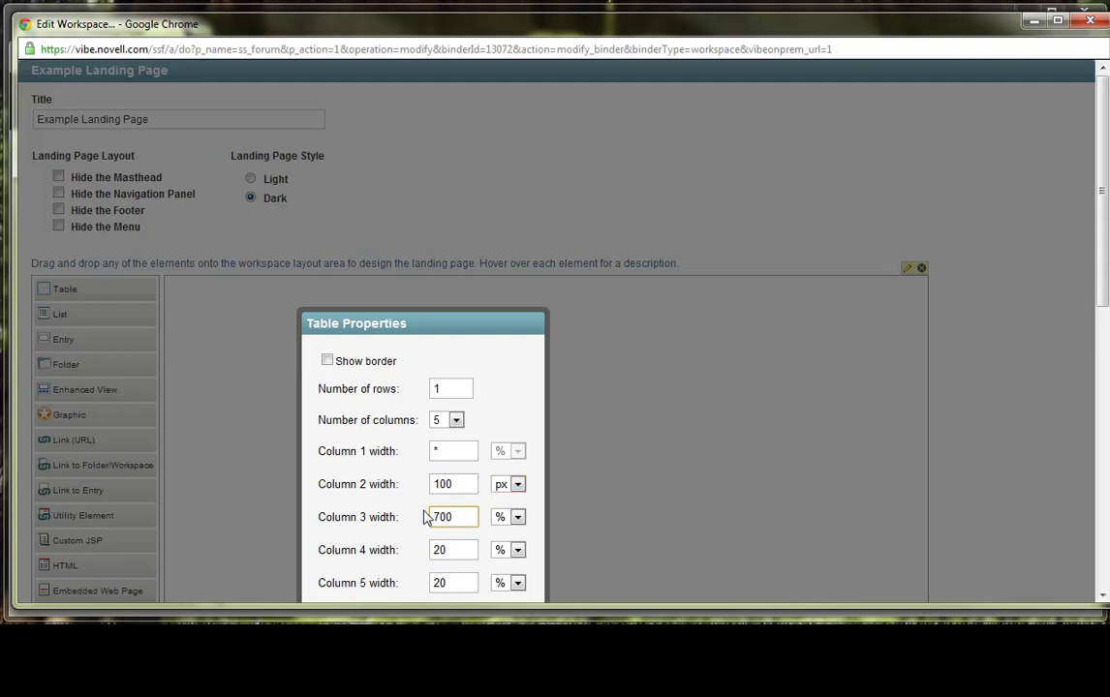
pyautogui.press('Tab')
pyautogui.moveTo(461, 550); pyautogui.dragTo(418, 555)
pyautogui.write('100')
pyautogui.click(519, 550)
pyautogui.click(504, 585)
pyautogui.moveTo(478, 585); pyautogui.dragTo(367, 578)
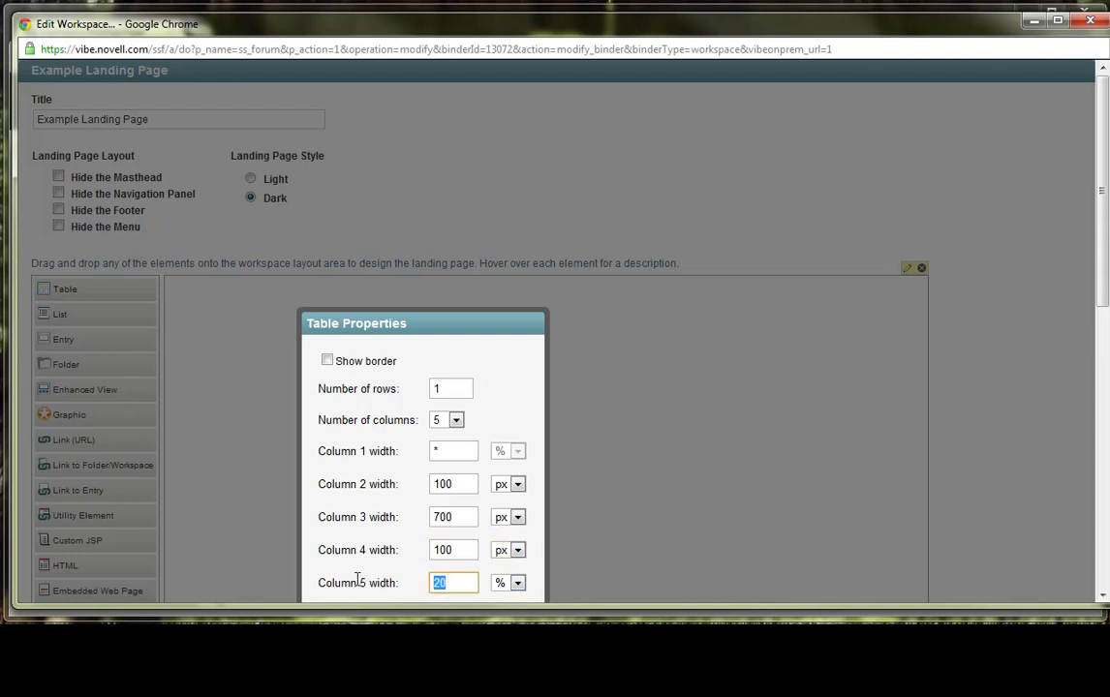
# Set Column 5's width to * and confirm the table into the layout
pyautogui.write('*')
pyautogui.scroll(-3, 755, 405)
pyautogui.click(472, 365)
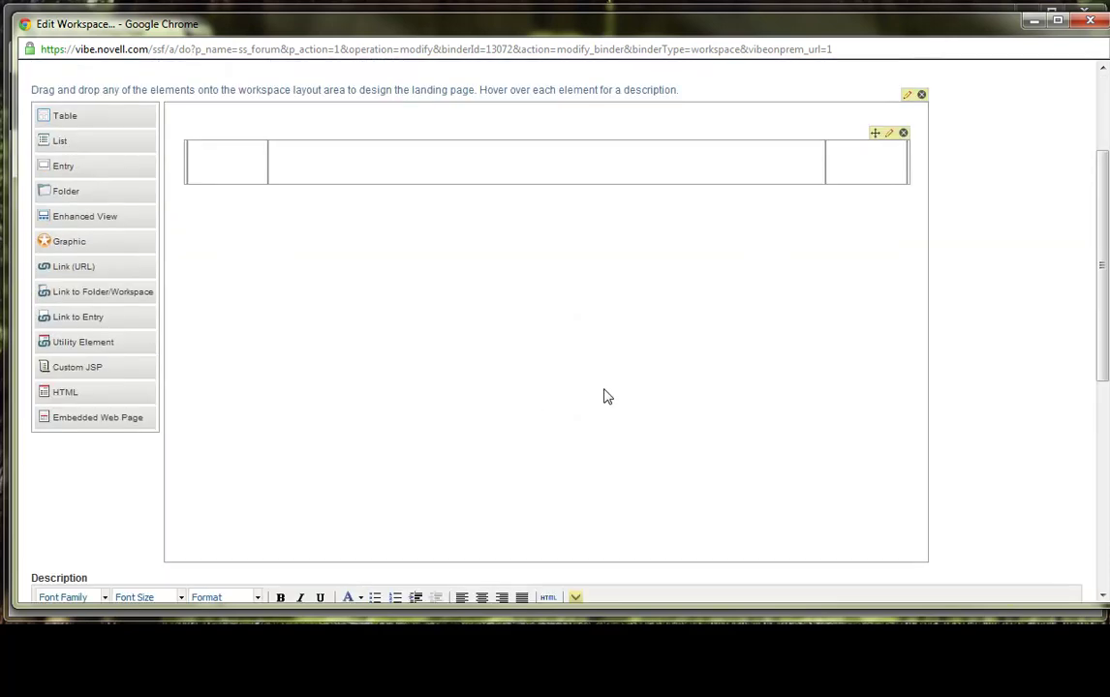
pyautogui.scroll(1, 504, 368)
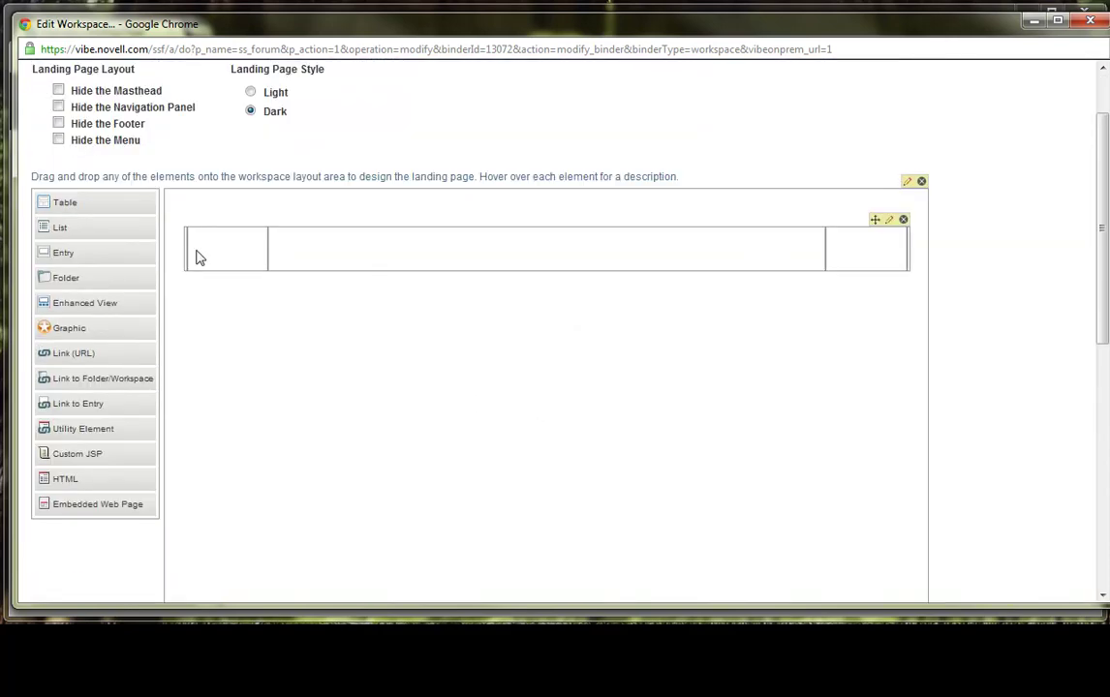
pyautogui.scroll(-8, 1048, 390)
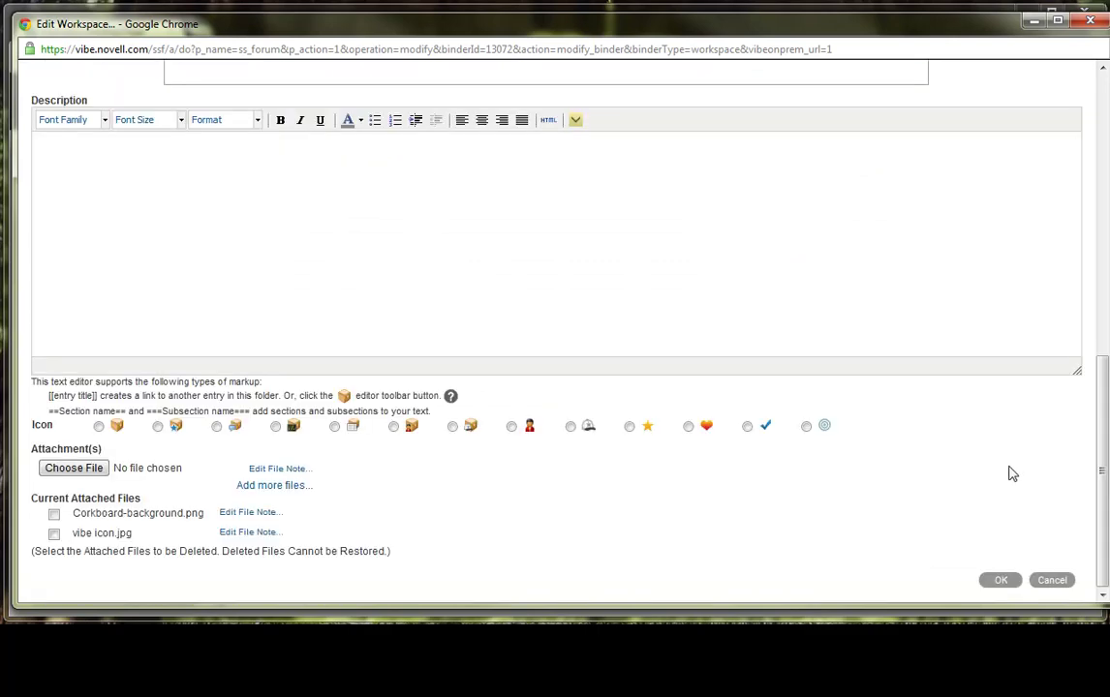
pyautogui.scroll(10, 1003, 480)
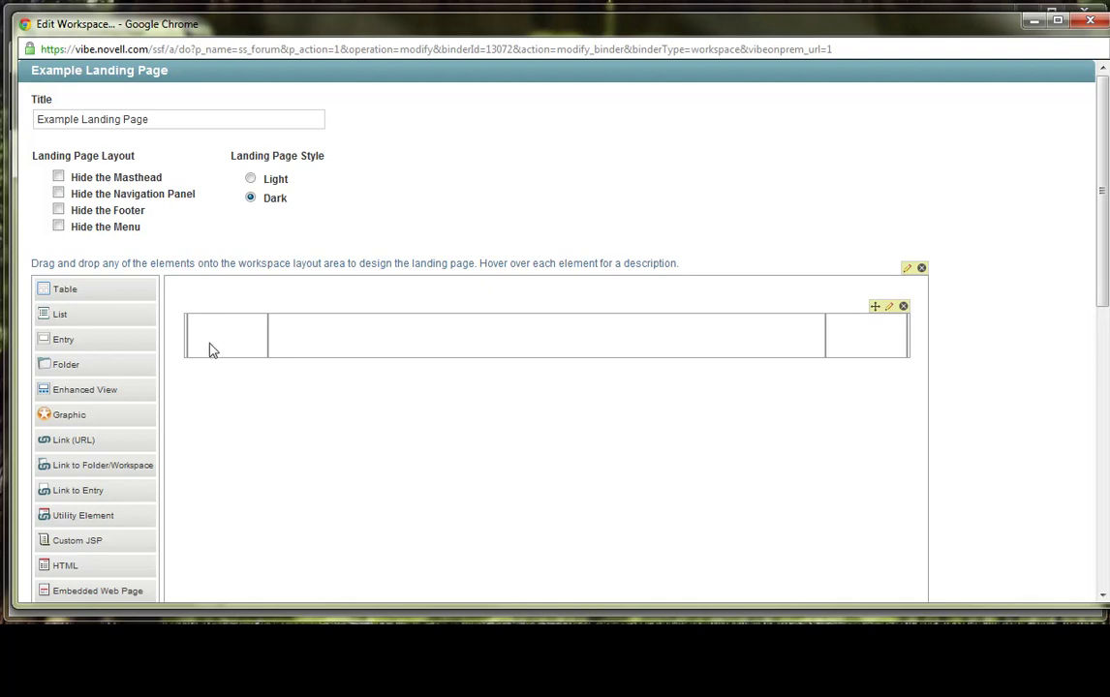
# Drop an HTML element into the left cell and upload vibe icon.jpg as its image
pyautogui.scroll(-1, 194, 358)
pyautogui.moveTo(58, 477); pyautogui.dragTo(205, 256)
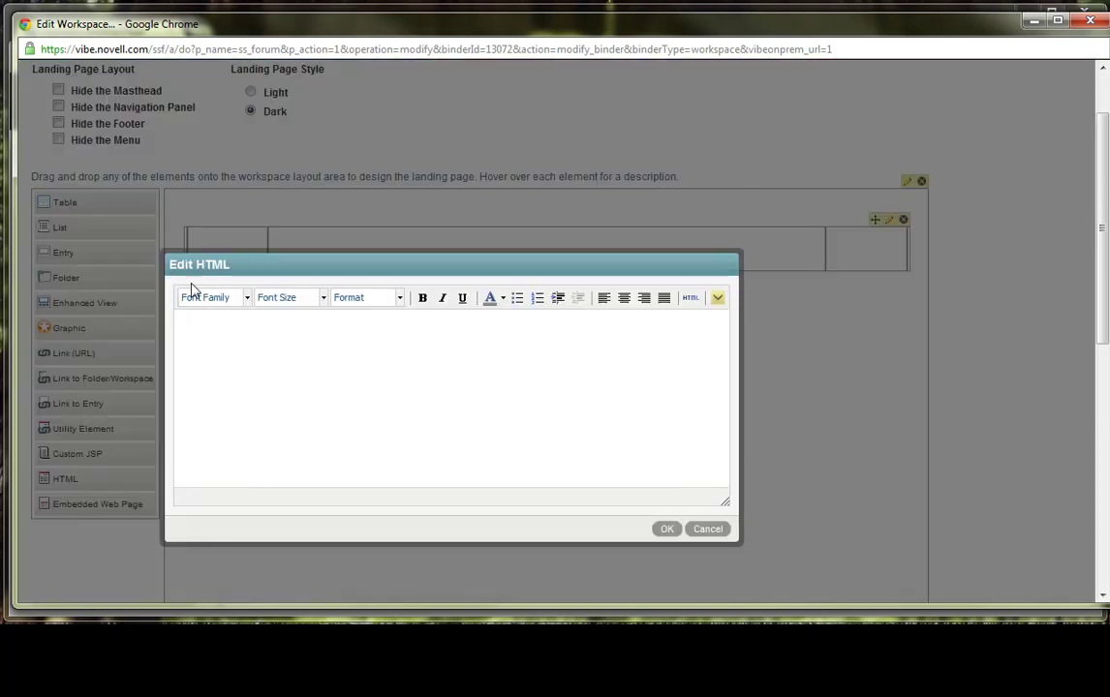
pyautogui.click(716, 297)
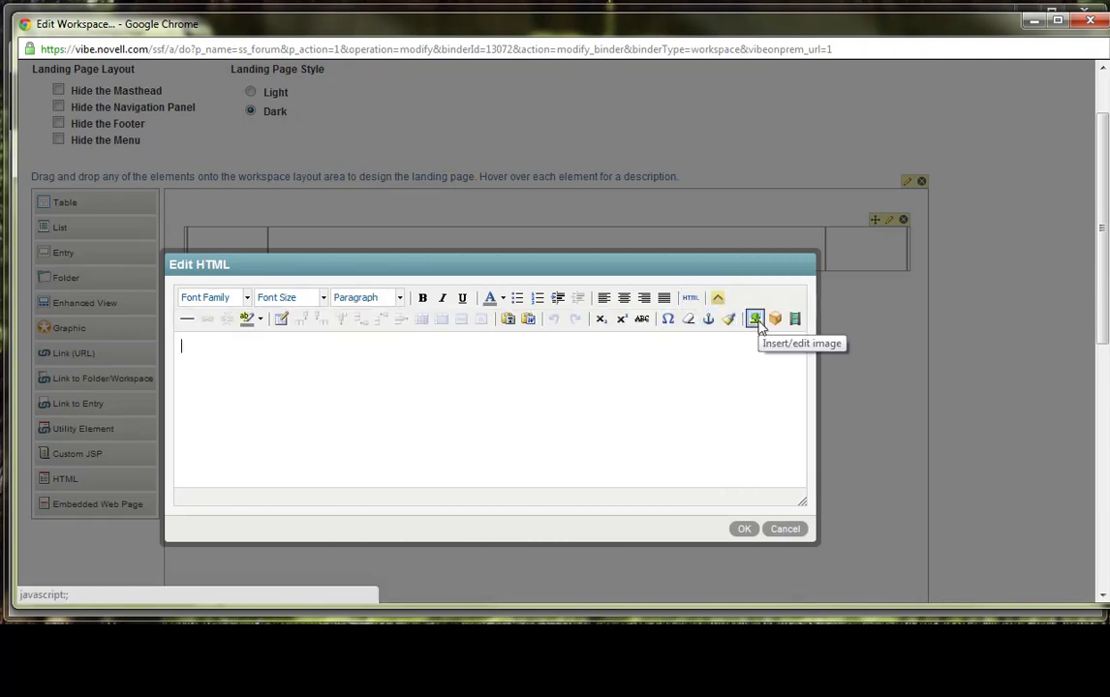
pyautogui.click(754, 320)
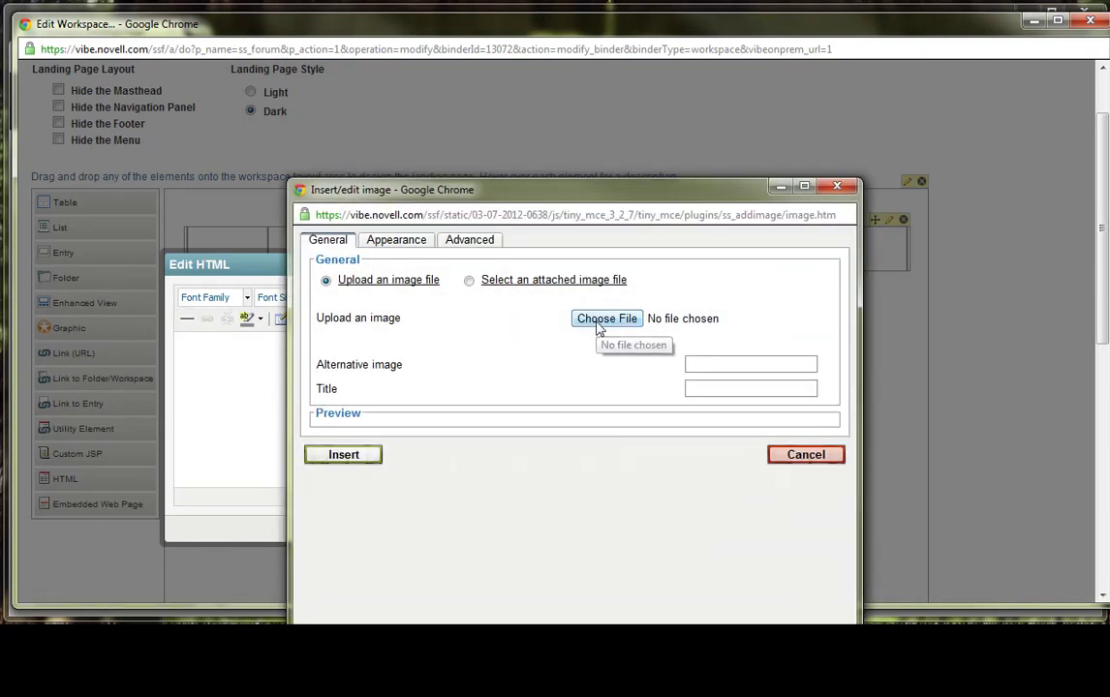
pyautogui.click(594, 327)
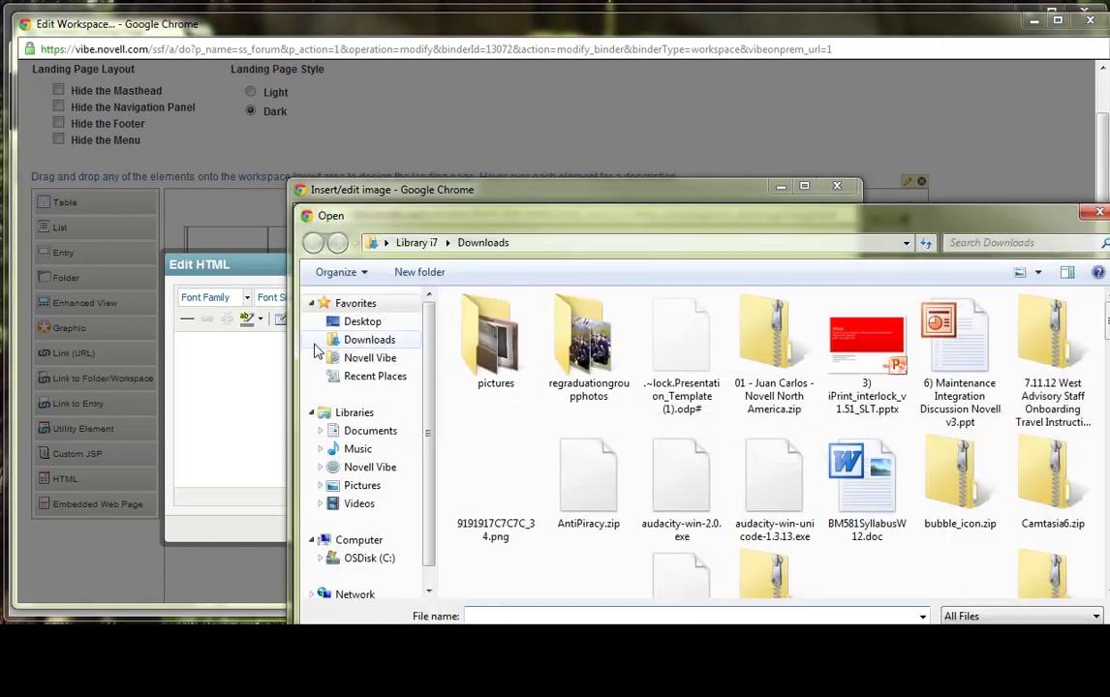
pyautogui.scroll(-20, 567, 422)
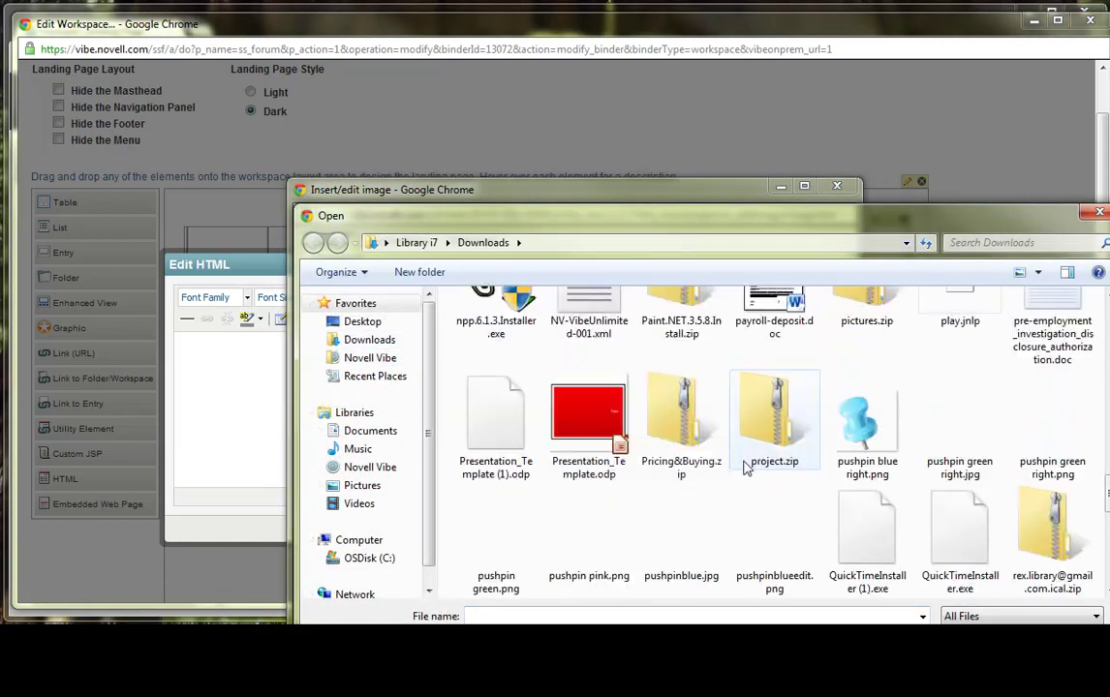
pyautogui.scroll(-1, 745, 470)
pyautogui.click(699, 440)
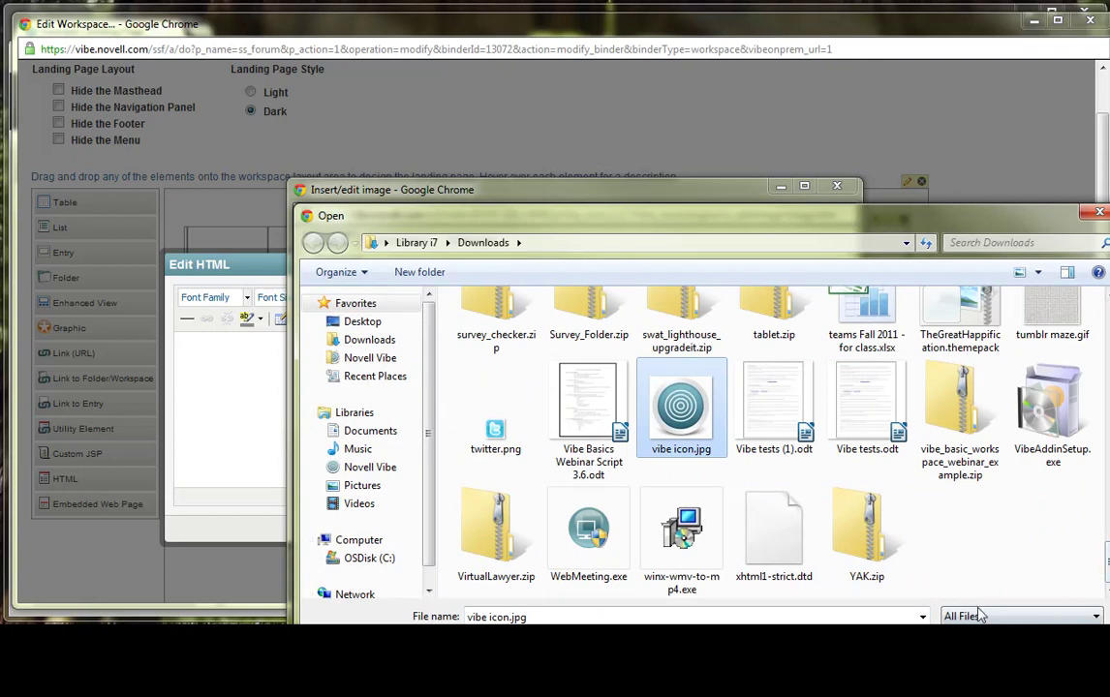
pyautogui.moveTo(823, 215); pyautogui.dragTo(756, 121)
pyautogui.click(908, 549)
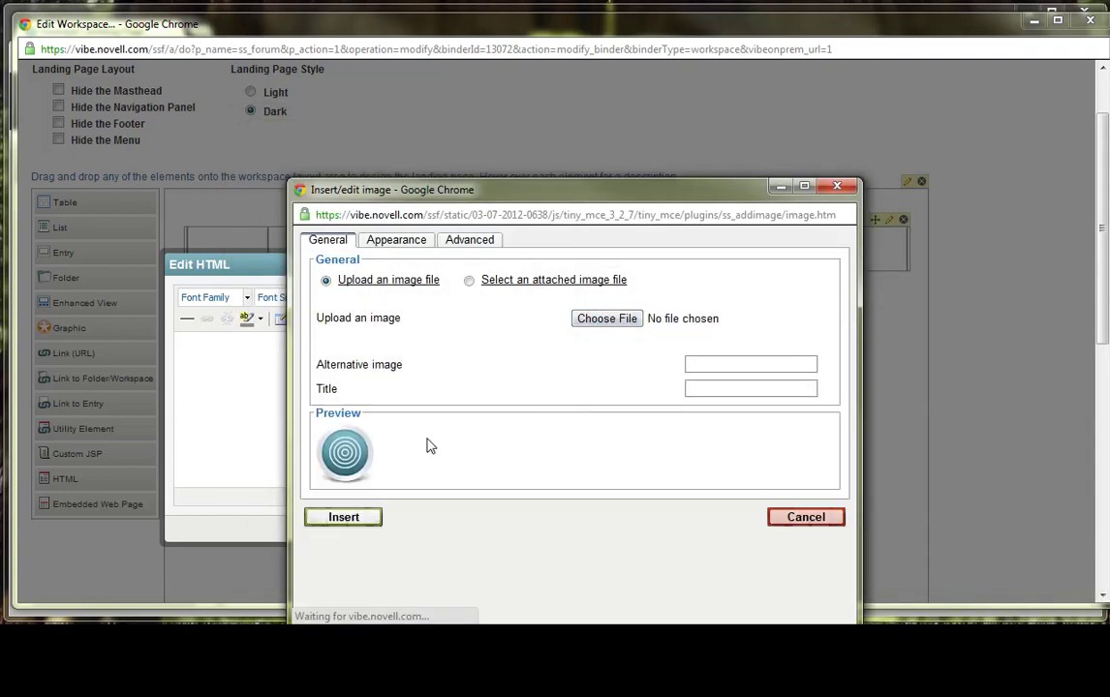
# Insert the image without a description, centre it, and save the element
pyautogui.click(330, 521)
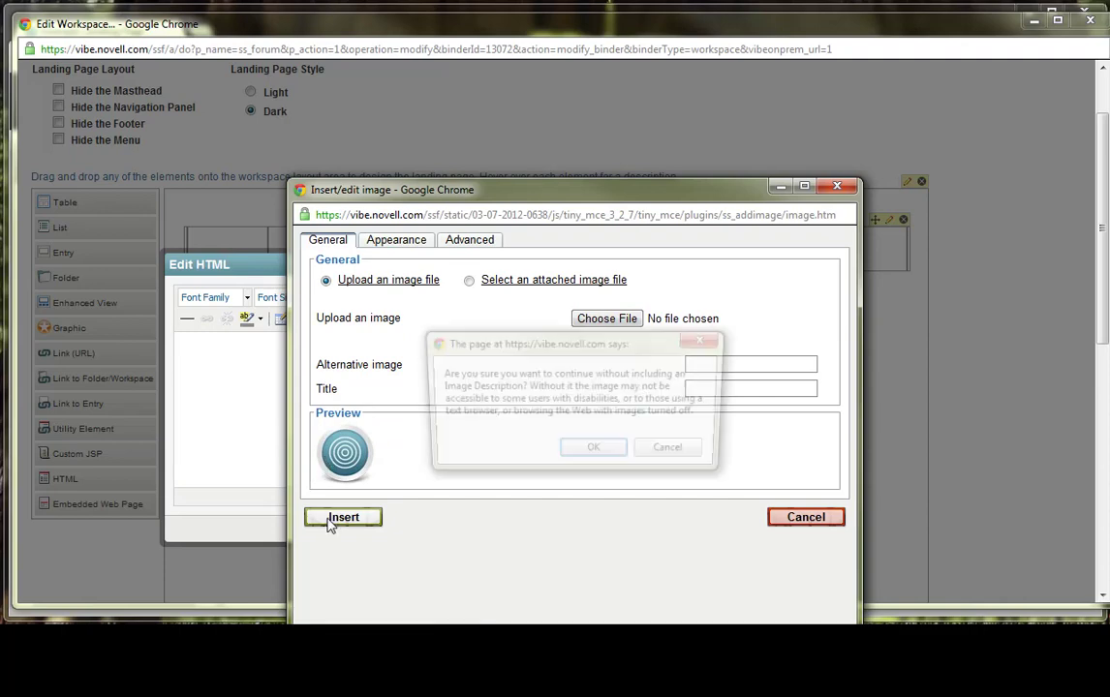
pyautogui.click(593, 451)
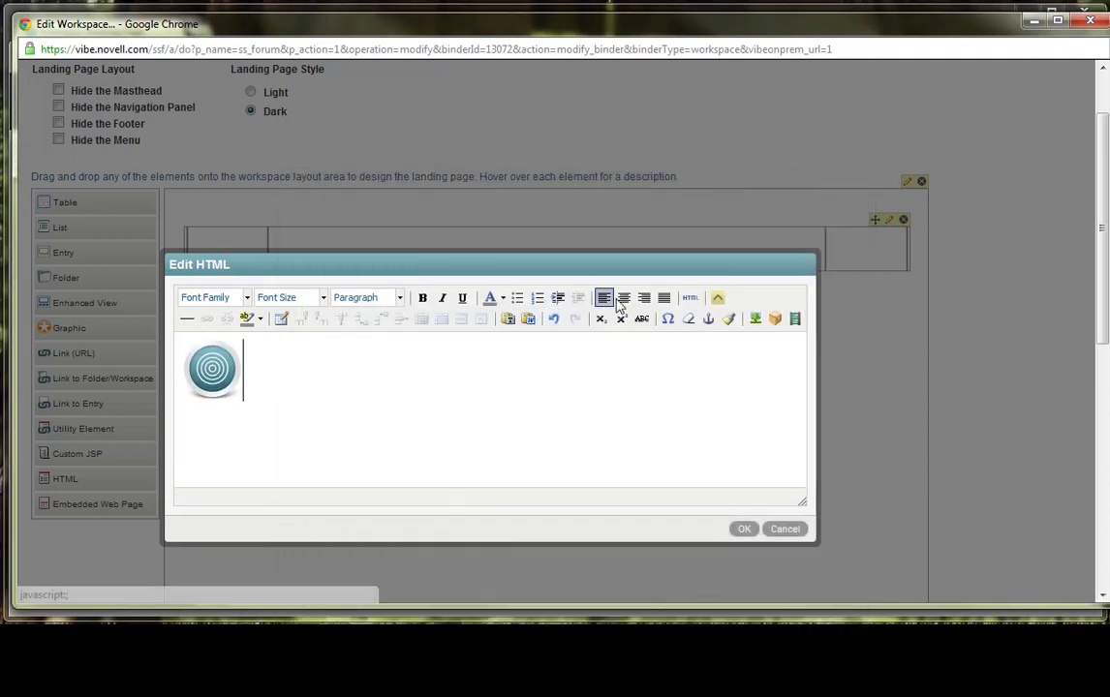
pyautogui.click(624, 297)
pyautogui.click(742, 529)
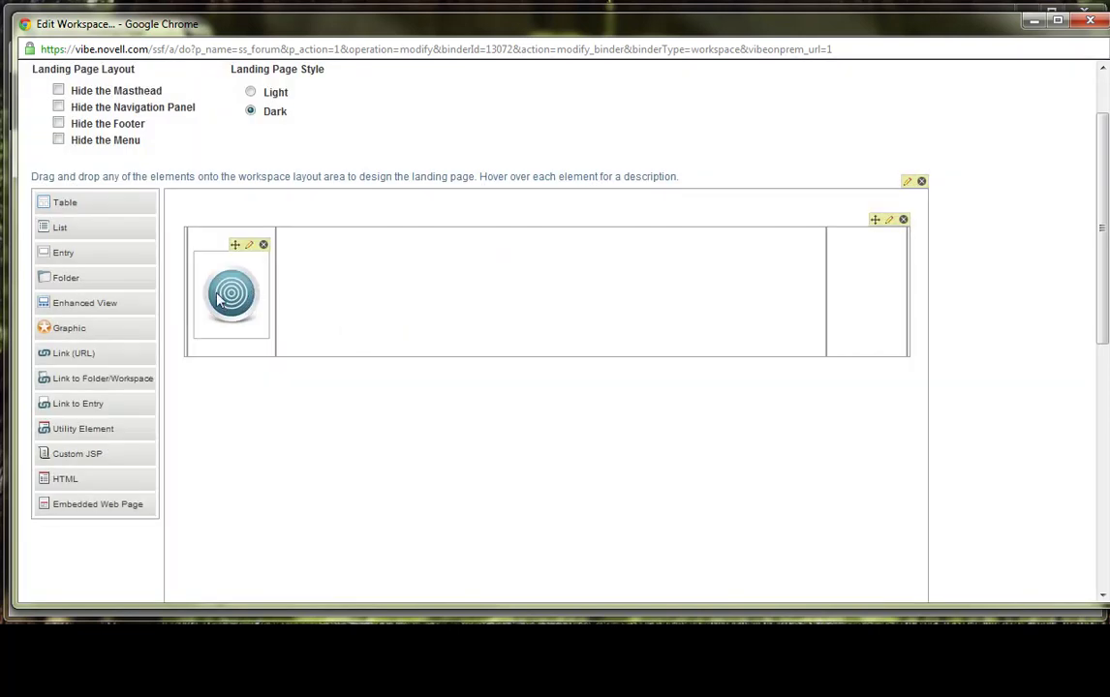
# Add another HTML element to the table's right column and open an enlarged image insertion window
pyautogui.moveTo(96, 480); pyautogui.dragTo(860, 296)
pyautogui.click(717, 338)
pyautogui.click(756, 361)
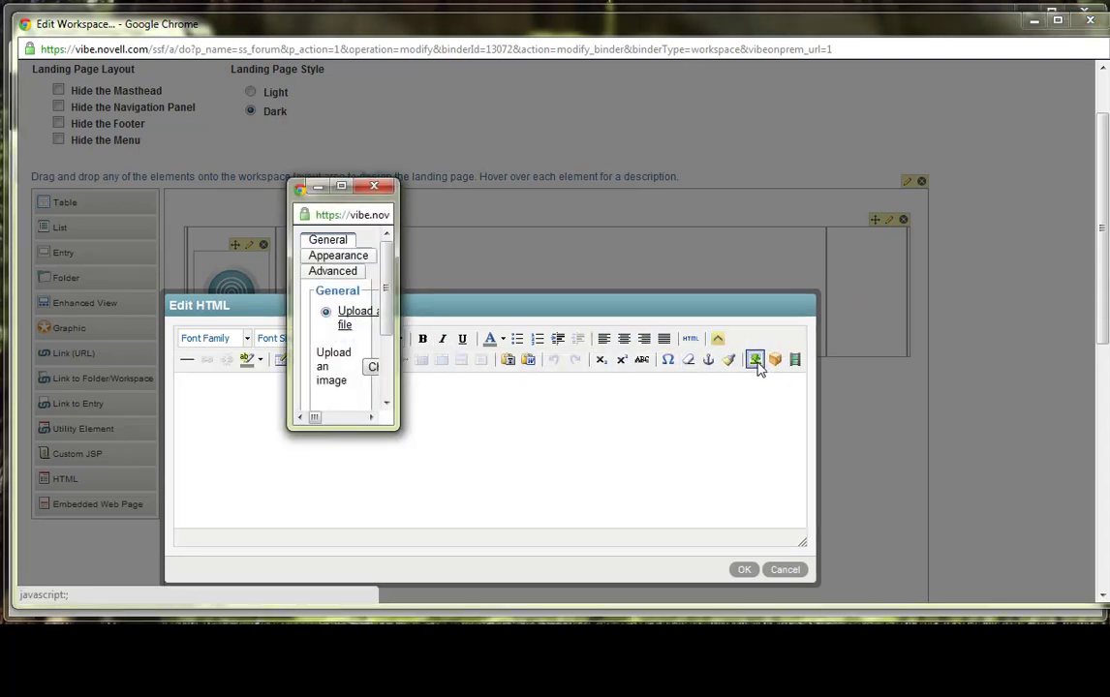
pyautogui.moveTo(396, 428); pyautogui.dragTo(713, 528)
# Upload vibe icon.jpg, insert it left-aligned without a description, and save the element
pyautogui.click(622, 322)
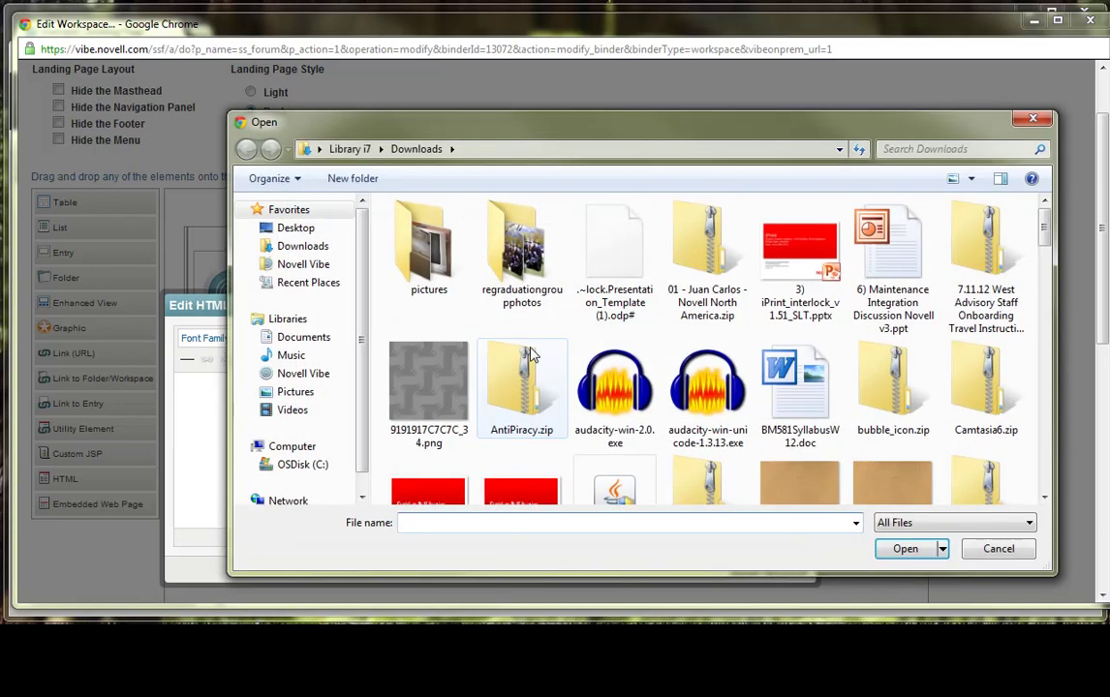
pyautogui.scroll(-10, 658, 368)
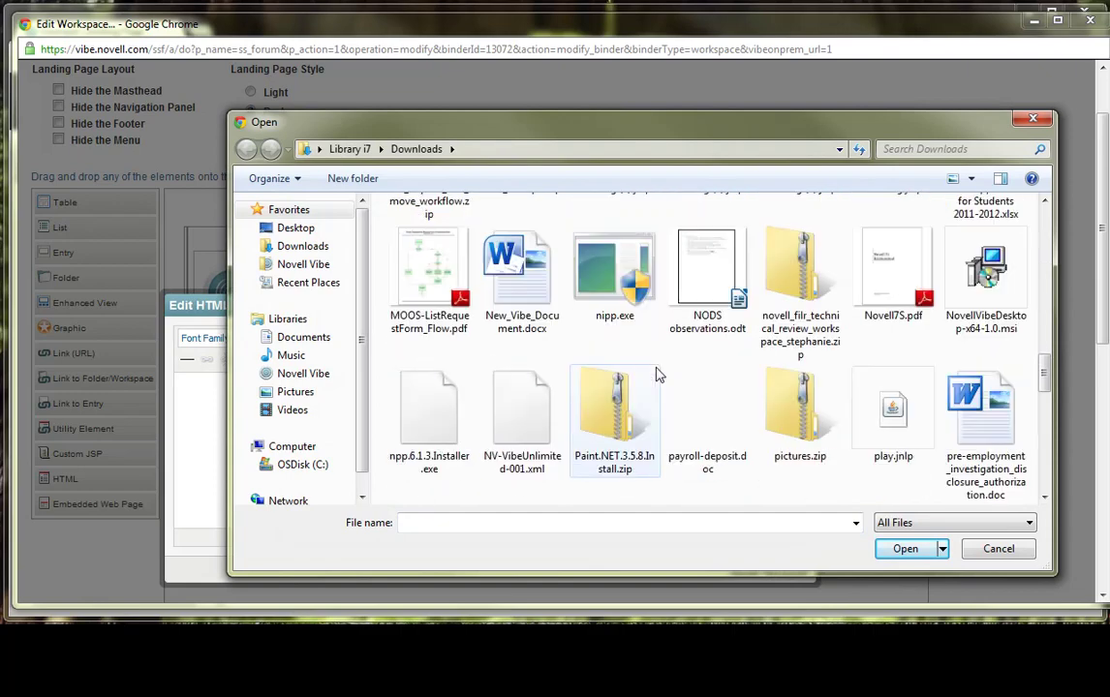
pyautogui.scroll(-3, 644, 378)
pyautogui.scroll(-3, 629, 358)
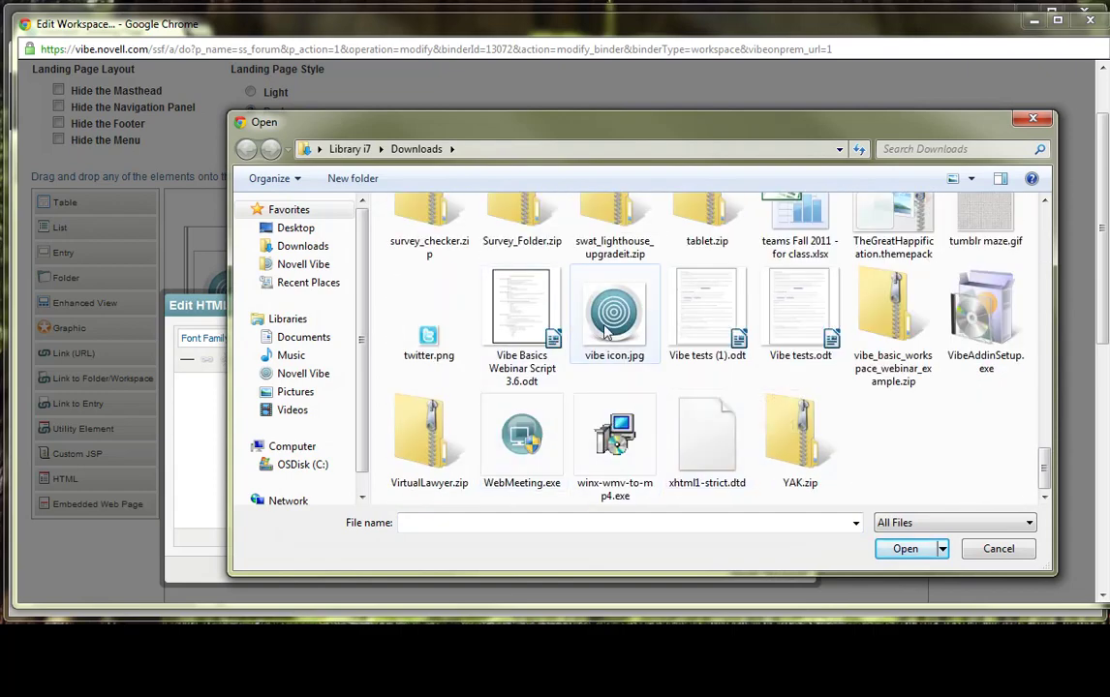
pyautogui.click(607, 333)
pyautogui.click(905, 548)
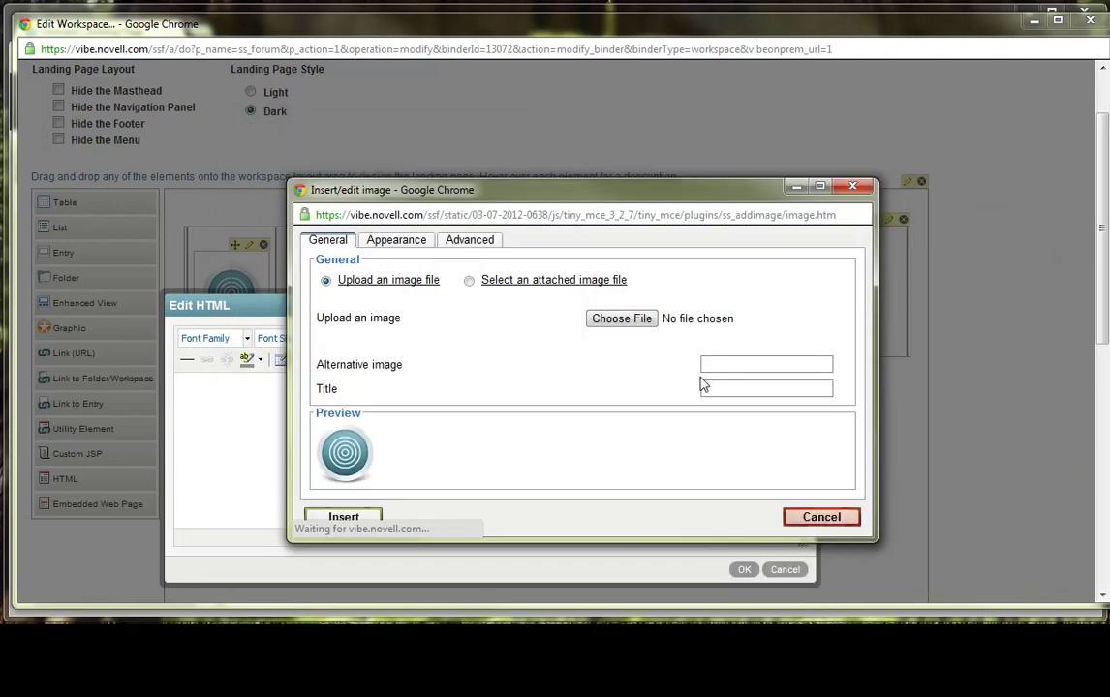
pyautogui.click(365, 520)
pyautogui.click(605, 404)
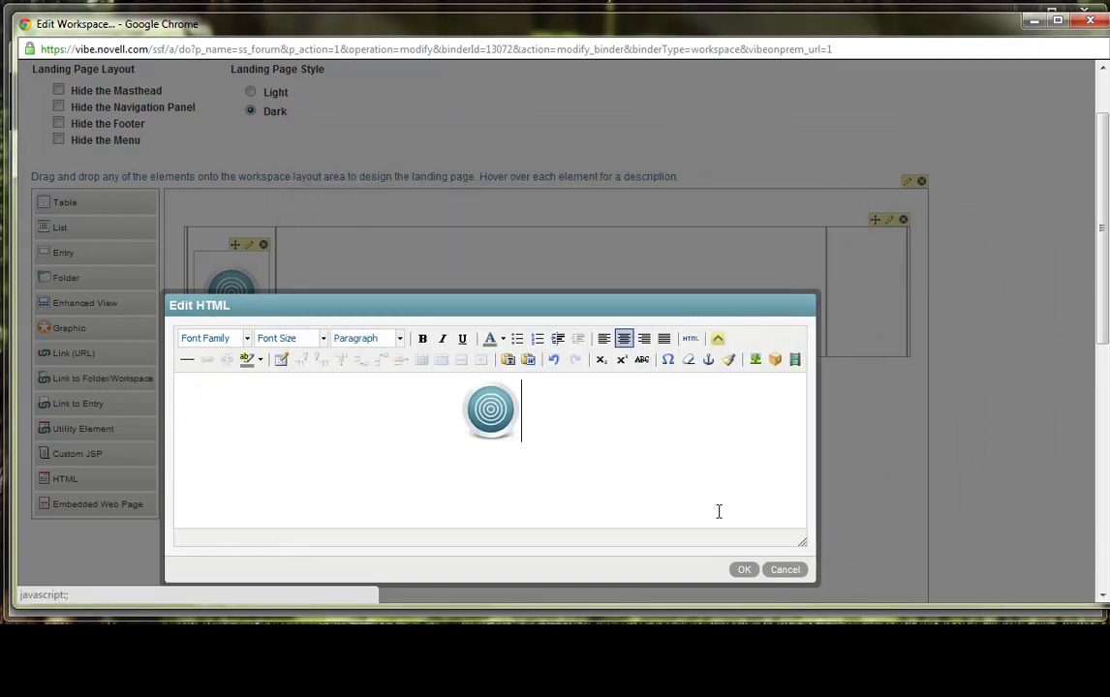
pyautogui.click(603, 338)
pyautogui.click(743, 570)
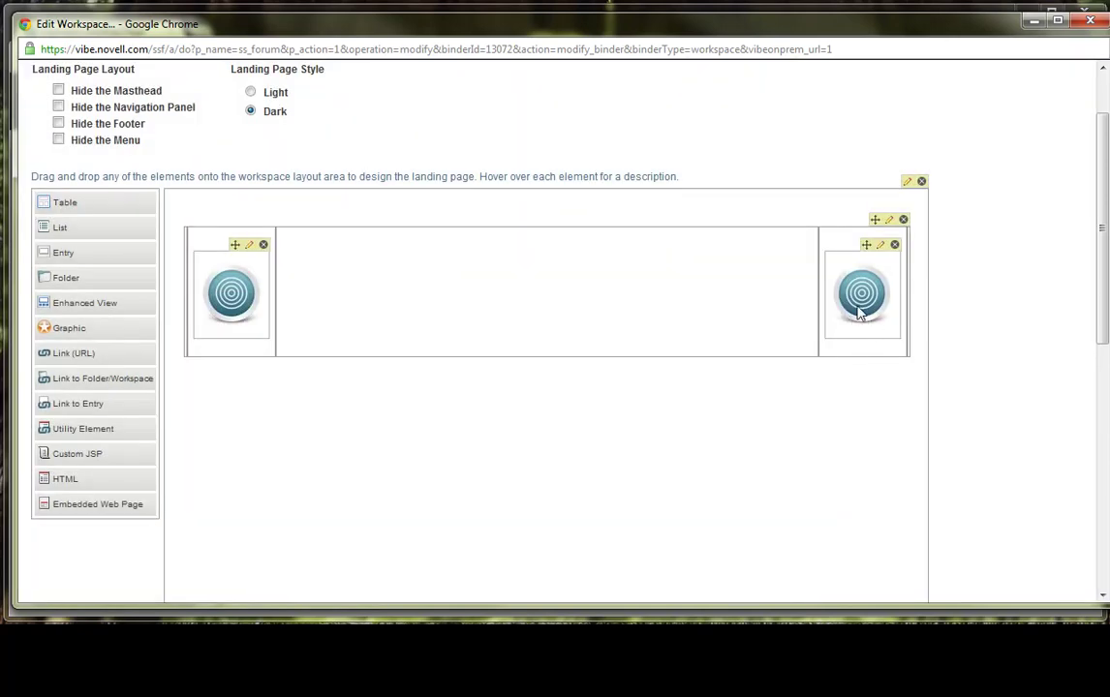
# Centre the image inside an existing image element and save it
pyautogui.click(881, 245)
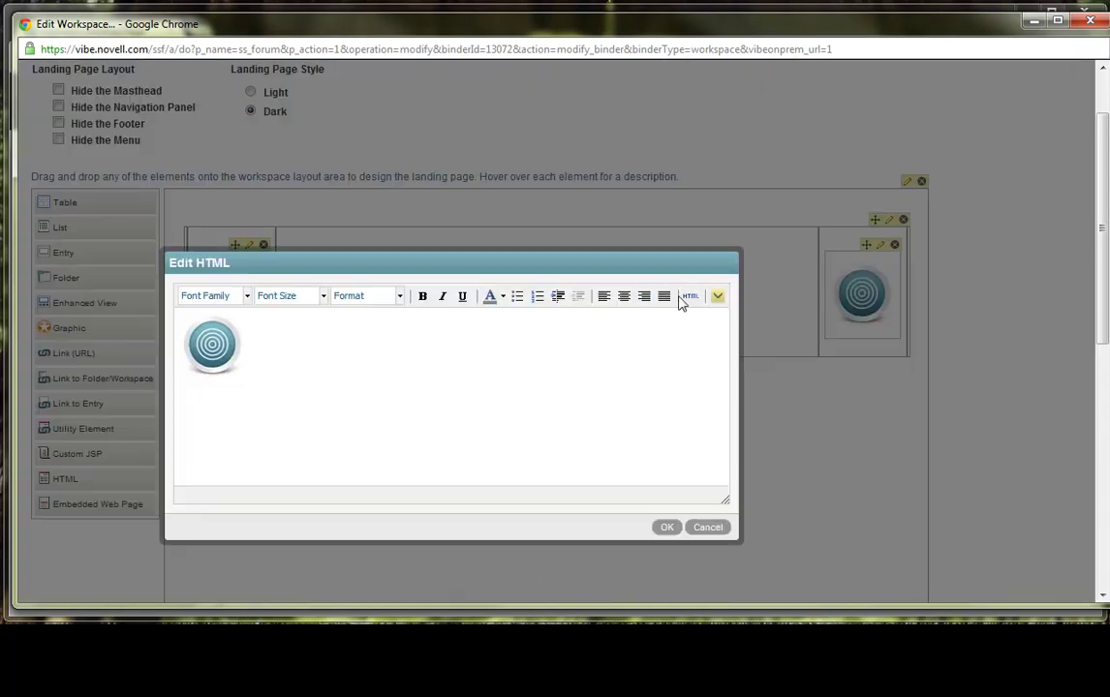
pyautogui.click(624, 296)
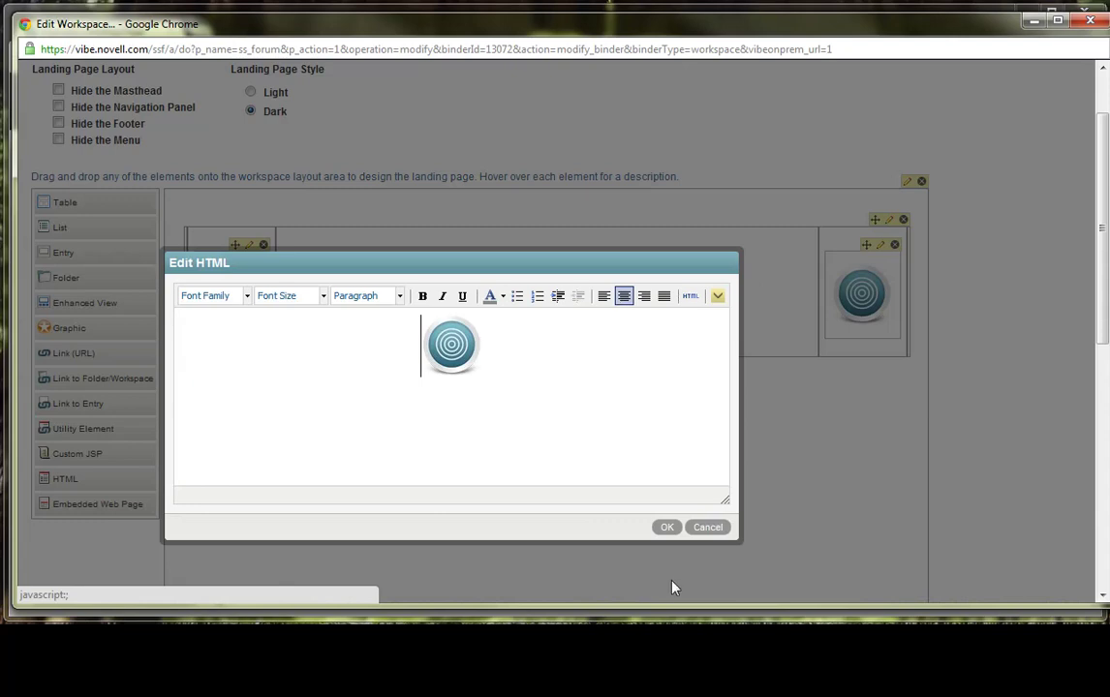
pyautogui.click(667, 527)
# Add a centred 'Welcome to our new Landing Page' heading in 36pt blue
pyautogui.moveTo(65, 479); pyautogui.dragTo(460, 276)
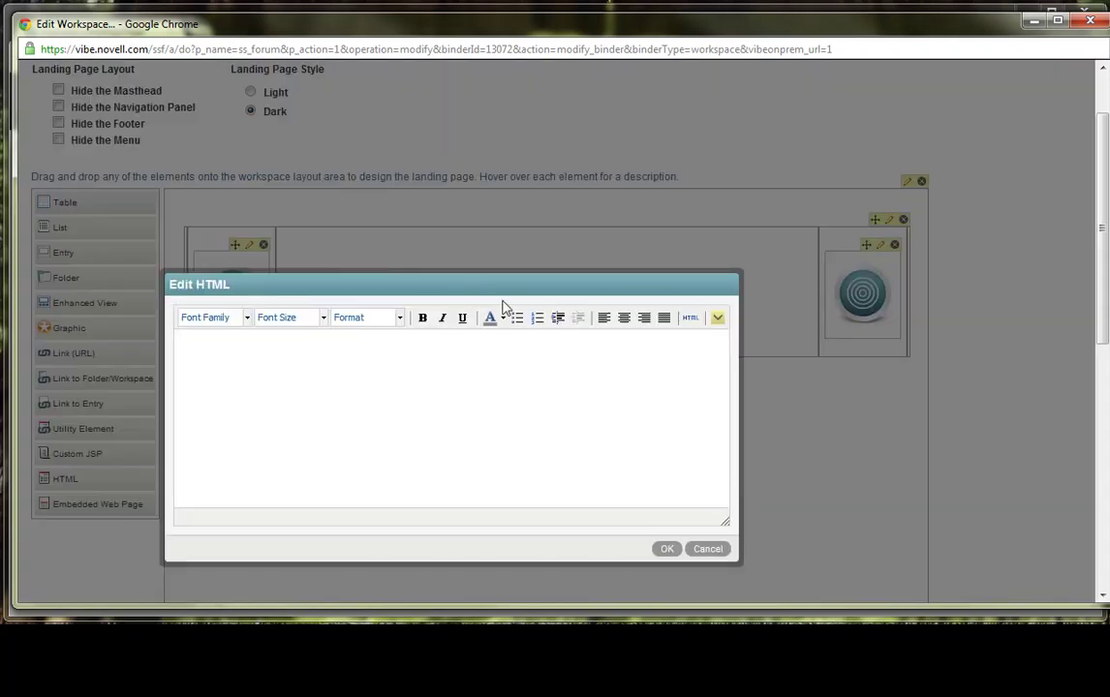
pyautogui.click(624, 319)
pyautogui.write('Welcom')
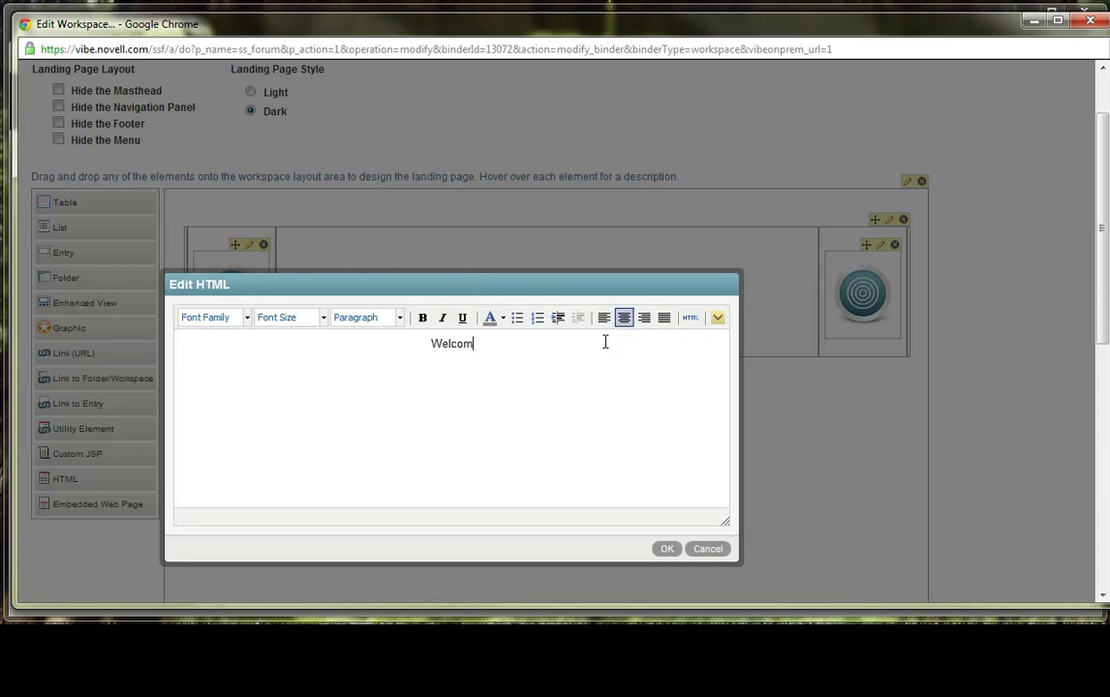
pyautogui.write('e to our new Landing ')
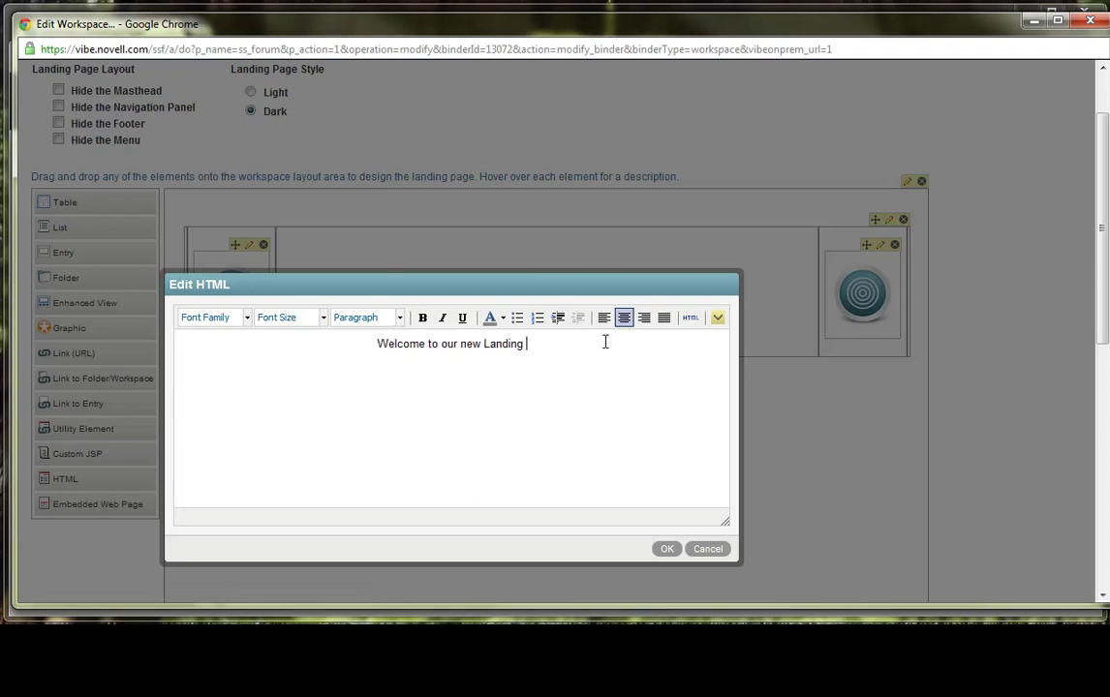
pyautogui.write('Page')
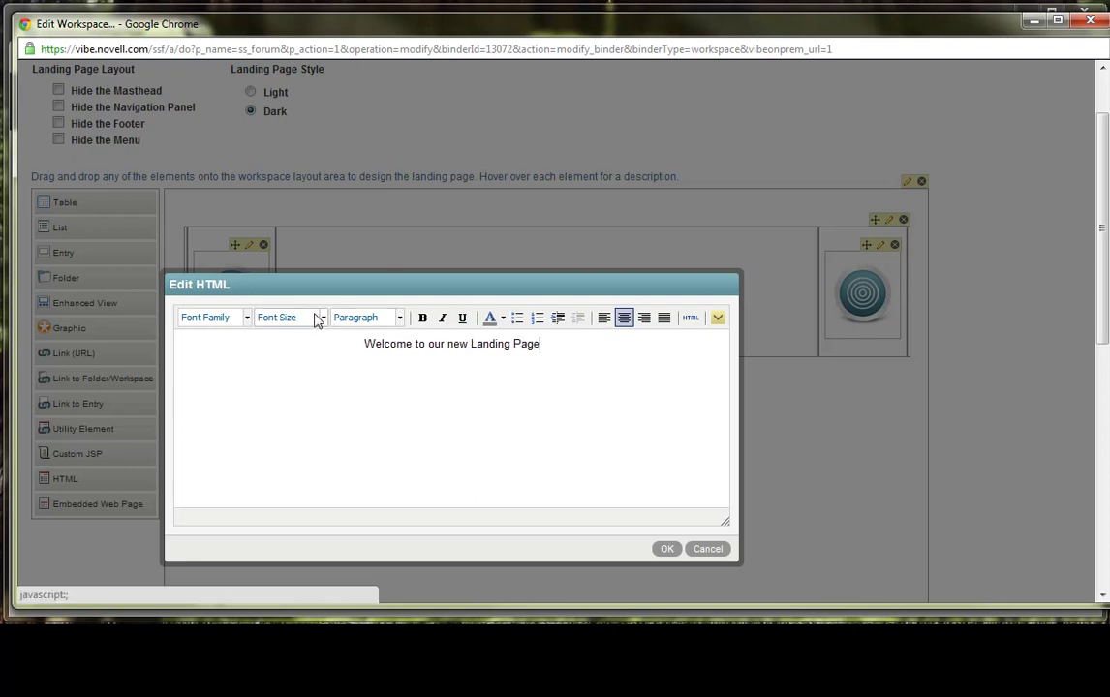
pyautogui.hotkey('ctrl', 'a')
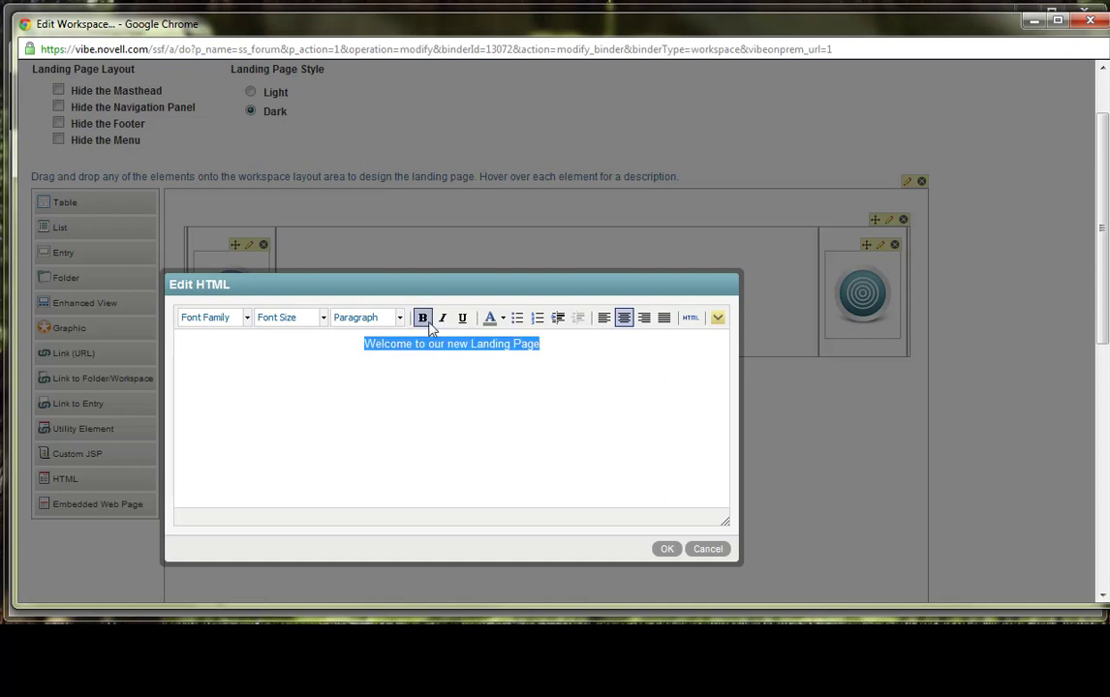
pyautogui.click(323, 318)
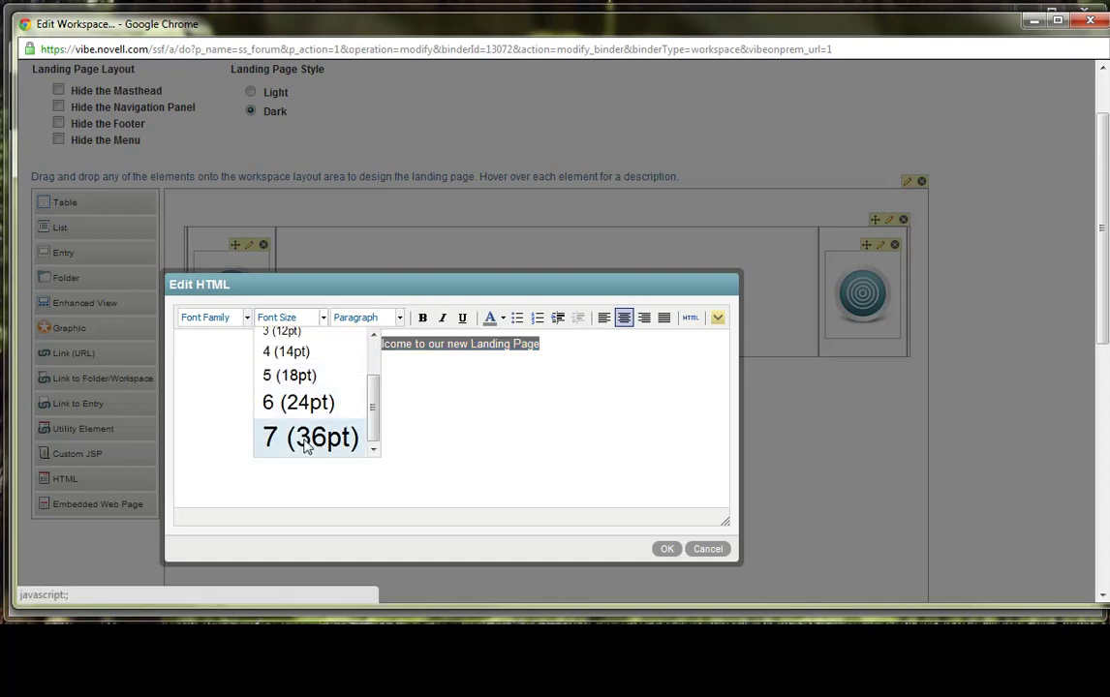
pyautogui.click(306, 438)
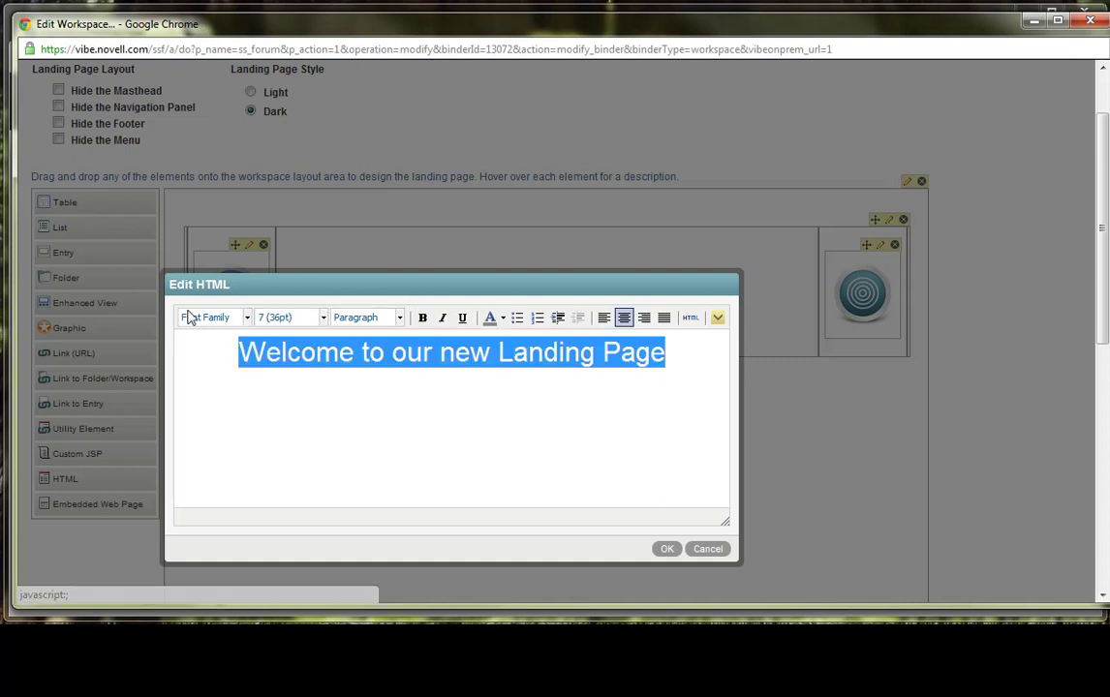
pyautogui.click(503, 319)
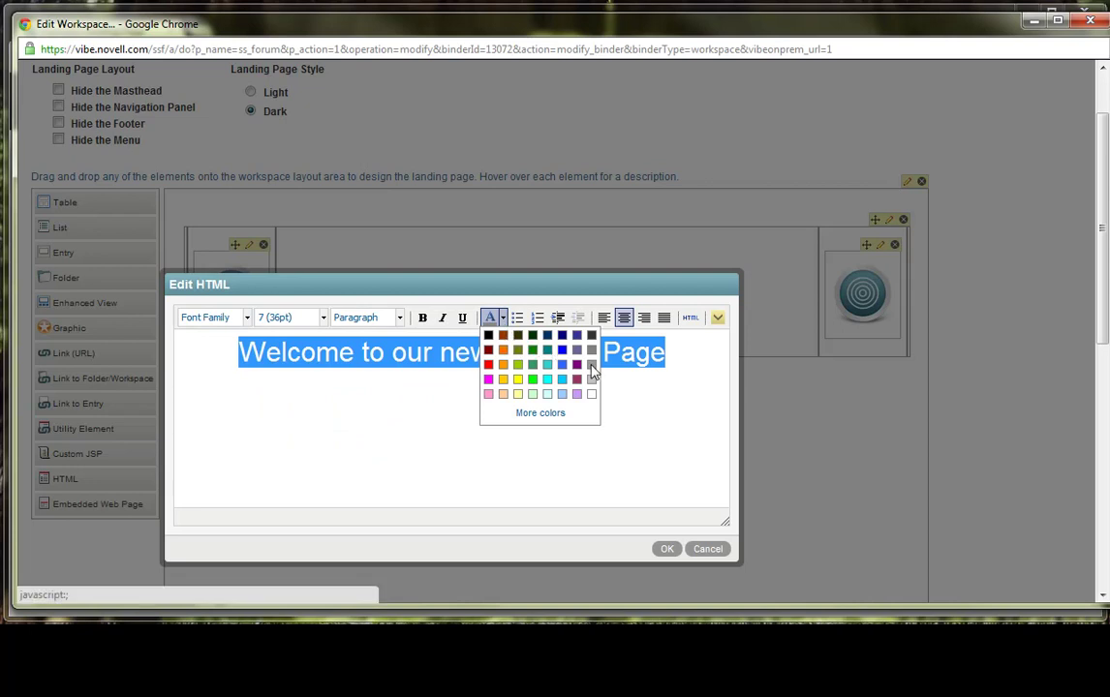
pyautogui.click(504, 318)
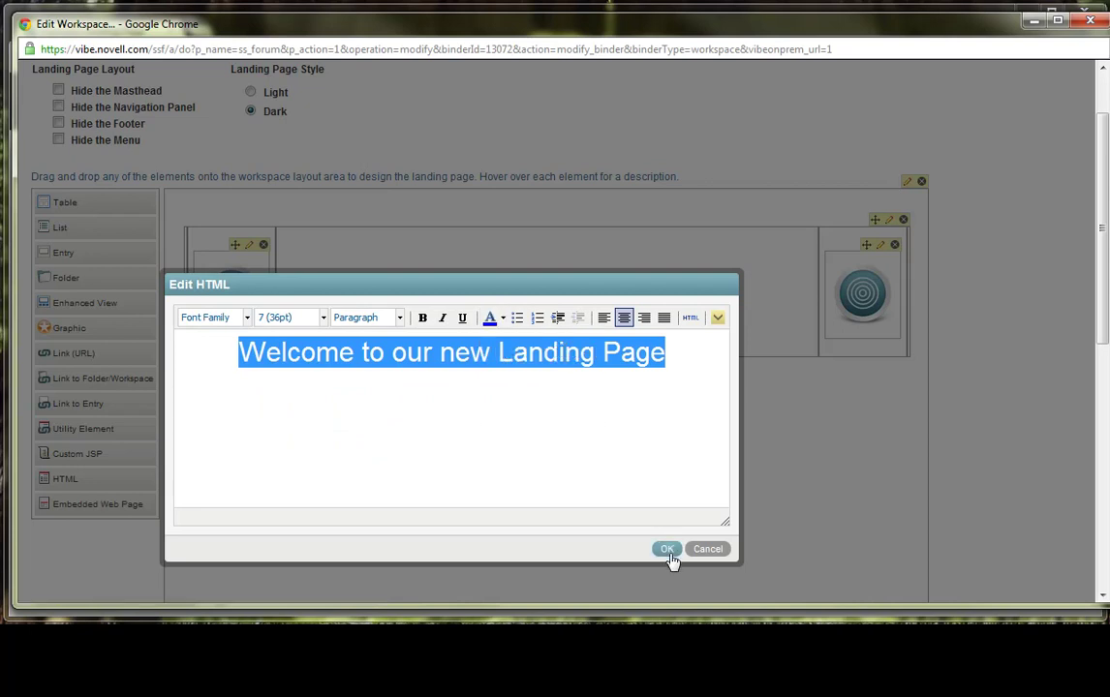
pyautogui.click(668, 549)
pyautogui.scroll(-1, 1014, 411)
pyautogui.scroll(-5, 1012, 412)
# Save the workspace, then bring up the Workspace actions menu on the loaded landing page
pyautogui.click(1006, 579)
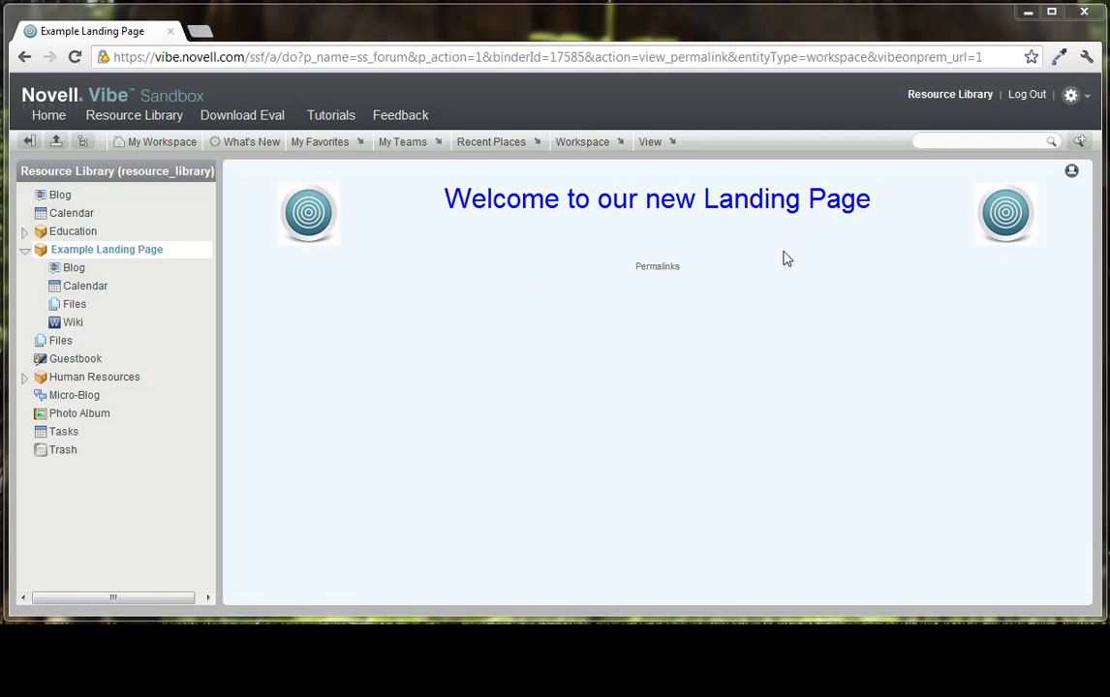
pyautogui.click(621, 143)
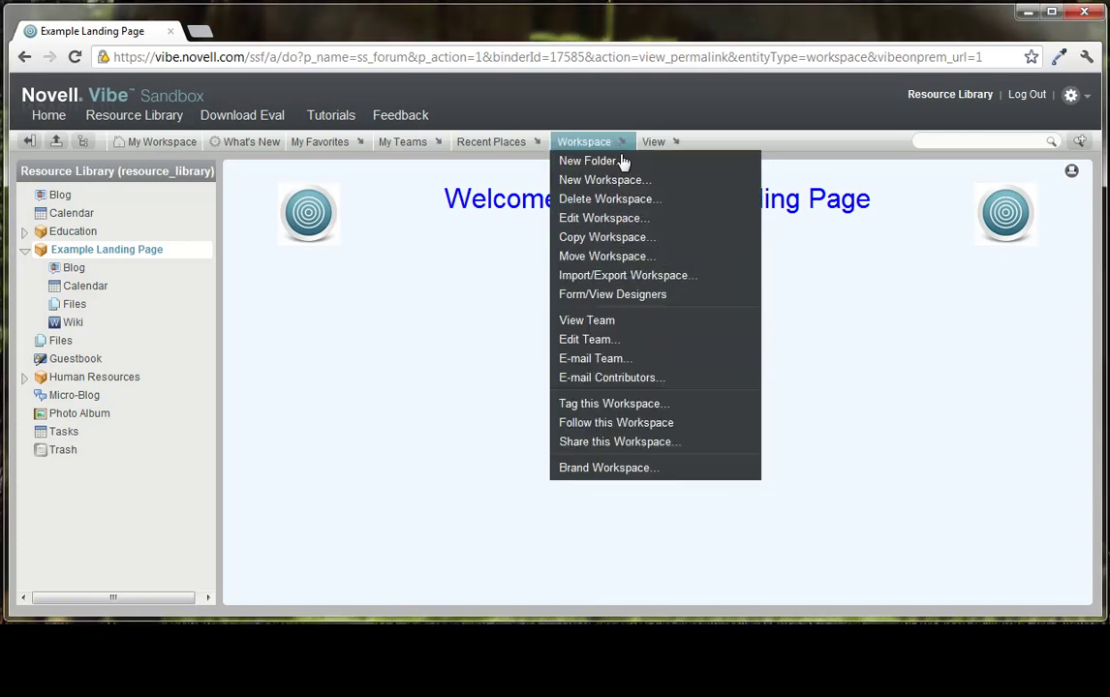
# Change the landing page Background Color from AliceBlue to lightgrey and save the workspace
pyautogui.click(608, 219)
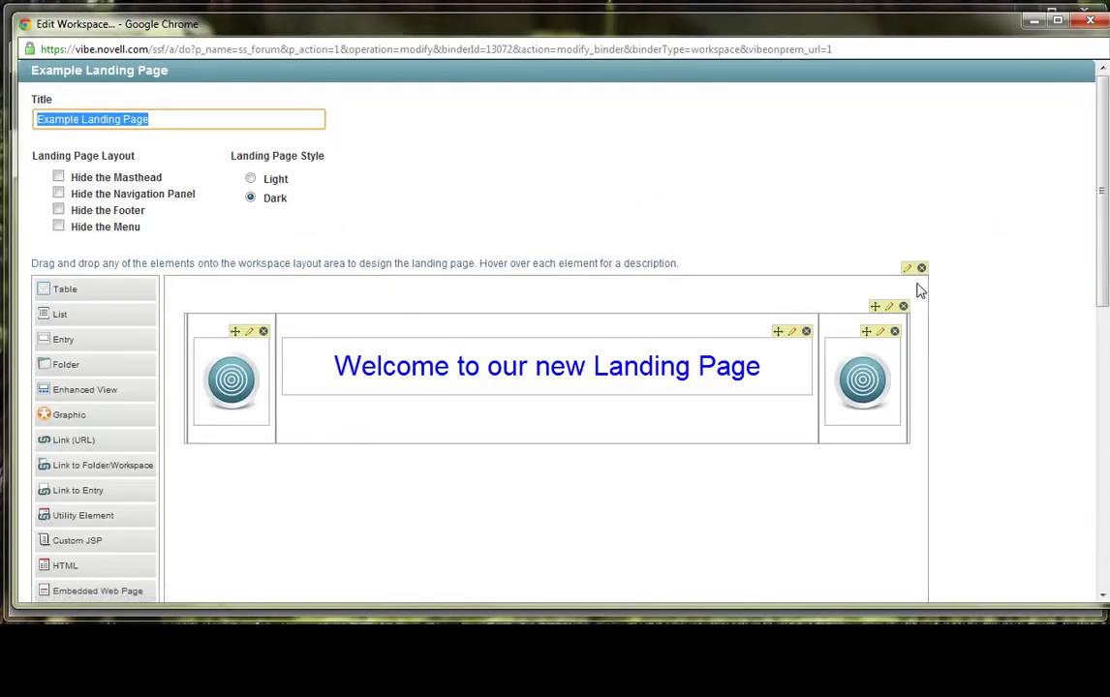
pyautogui.click(907, 271)
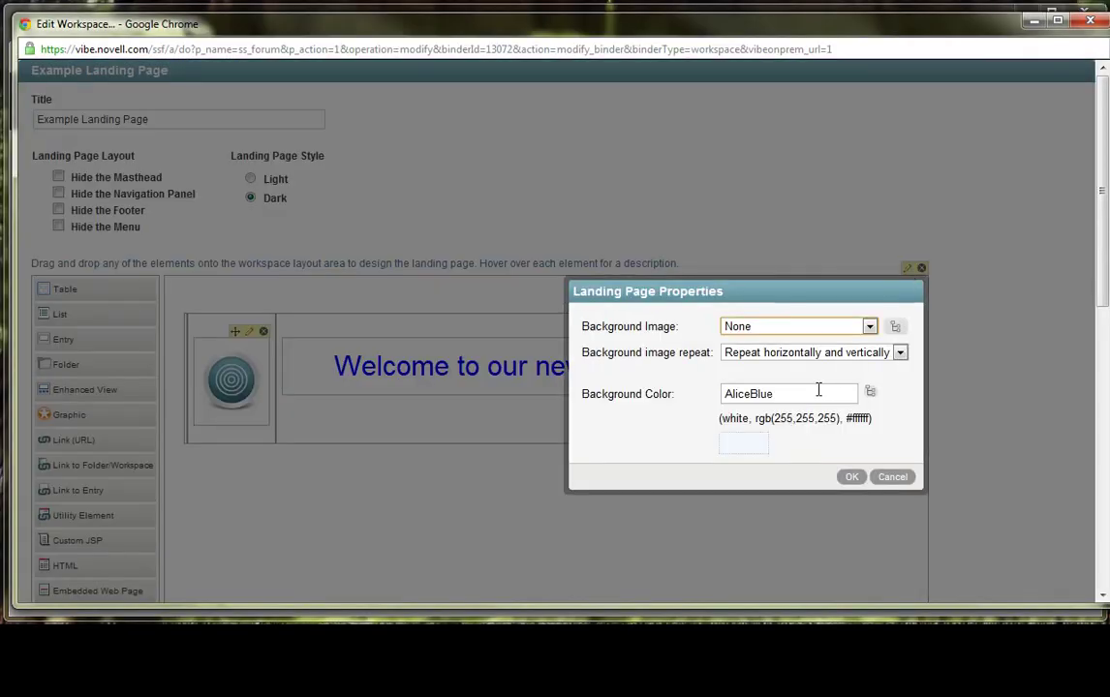
pyautogui.doubleClick(817, 392)
pyautogui.write('grey')
pyautogui.press('BackSpace')
pyautogui.press('BackSpace')
pyautogui.press('BackSpace')
pyautogui.write('lightgrey')
pyautogui.click(850, 478)
pyautogui.scroll(-10, 988, 502)
pyautogui.click(1001, 581)
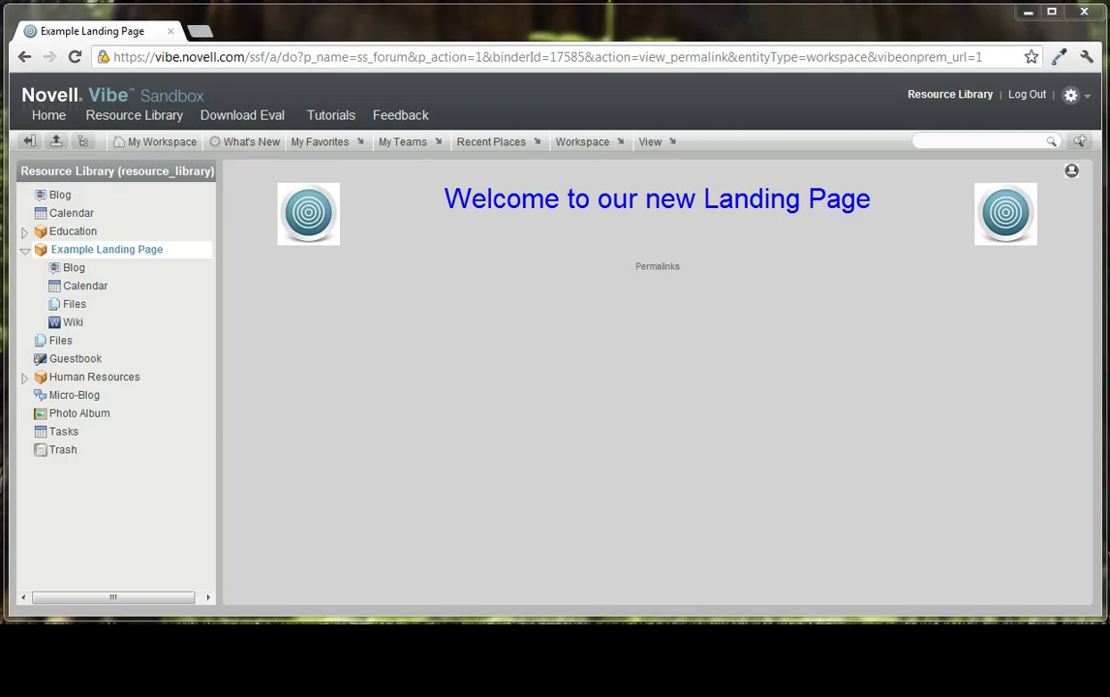
# Reopen Edit Workspace and drag a new element onto the layout below the heading row
pyautogui.click(584, 143)
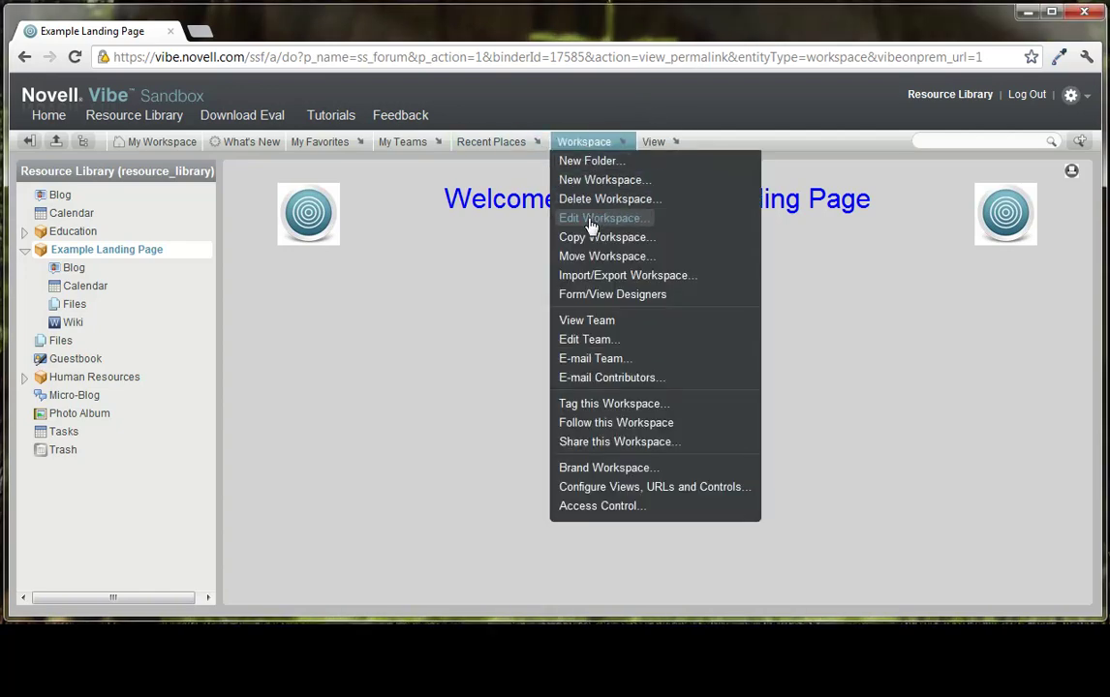
pyautogui.click(591, 223)
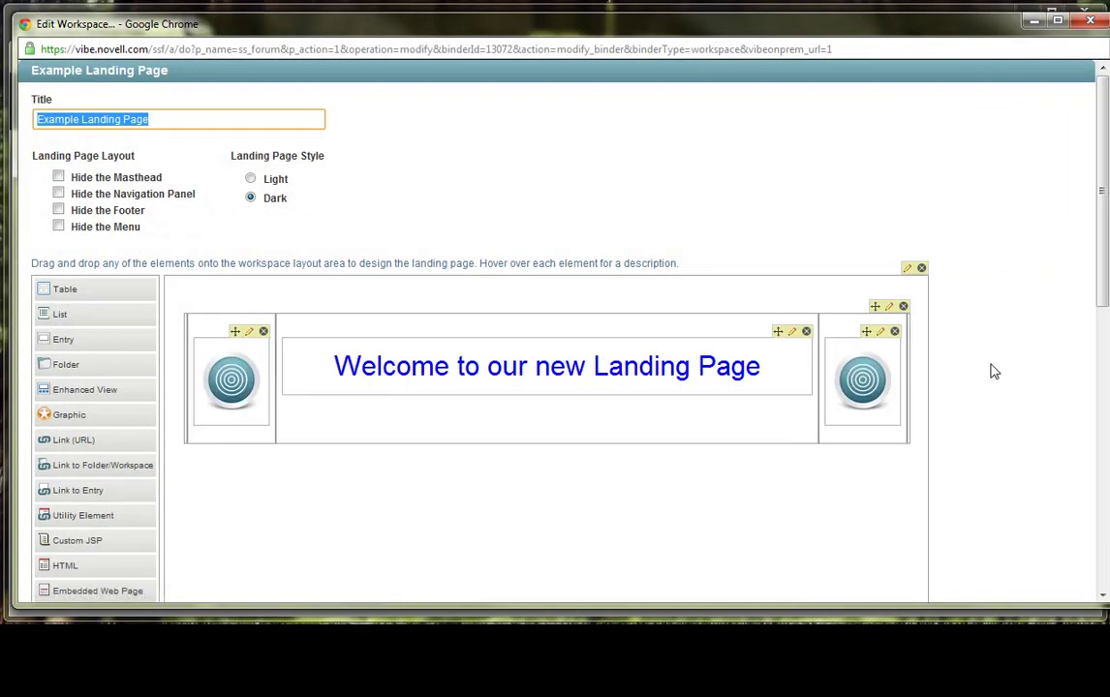
pyautogui.click(992, 372)
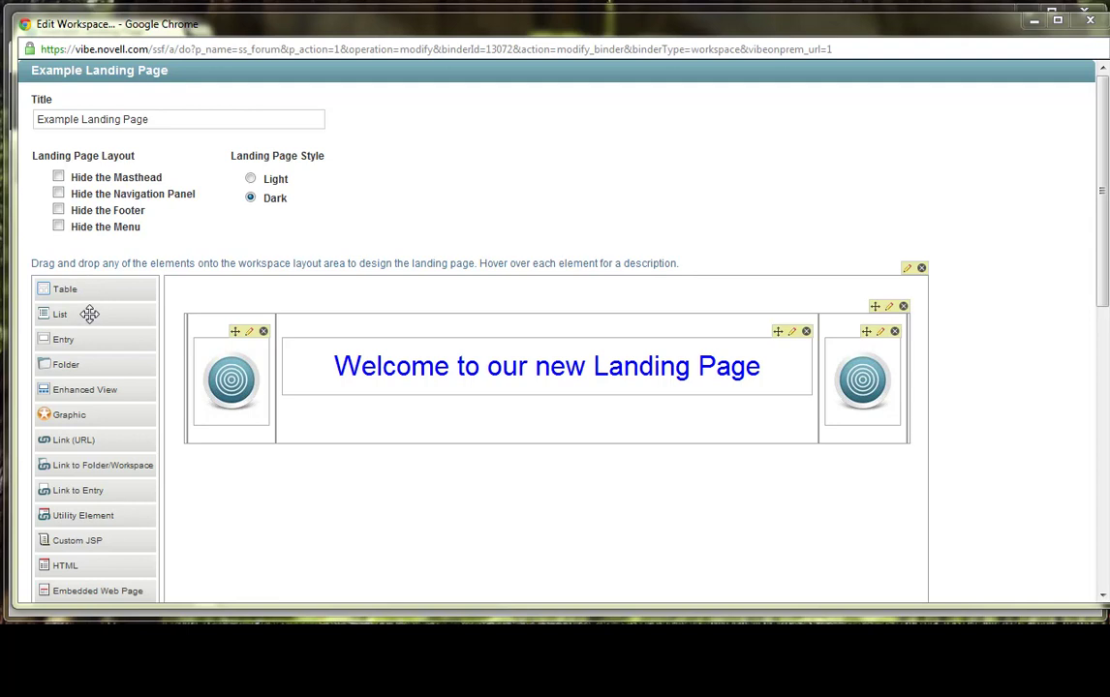
pyautogui.moveTo(89, 313); pyautogui.dragTo(387, 494)
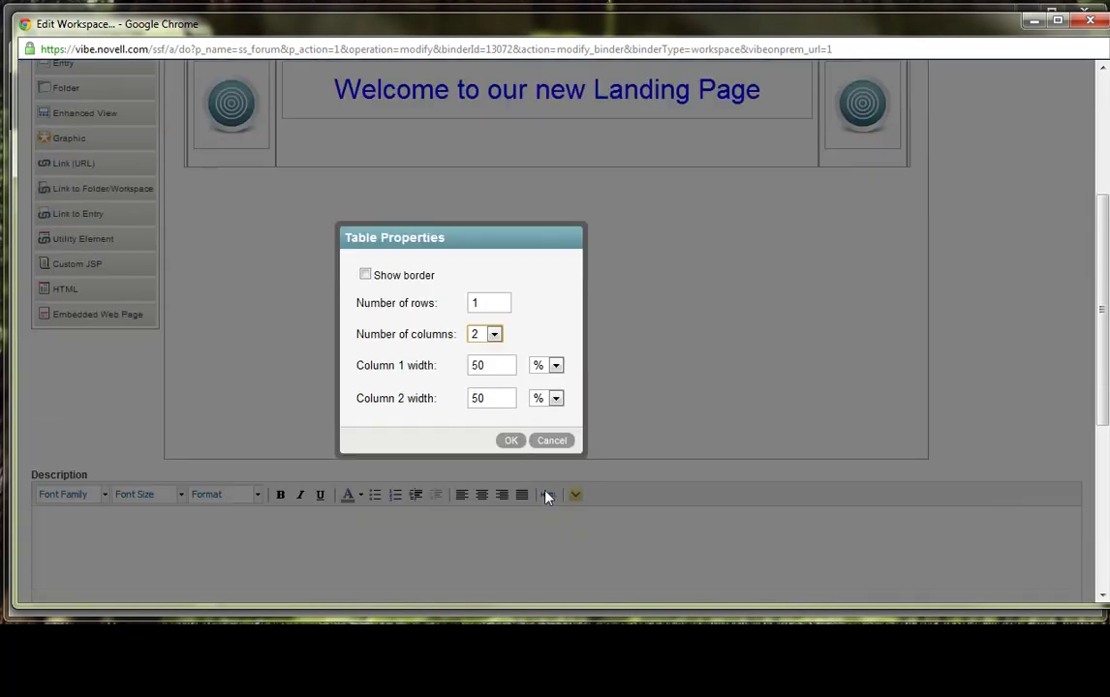
# Give the new table 5 columns with widths *, 100px, 700px, 100px and *
pyautogui.click(494, 335)
pyautogui.click(477, 401)
pyautogui.press('Tab')
pyautogui.write('*')
pyautogui.press('Tab')
pyautogui.write('1')
pyautogui.press('Tab')
pyautogui.press('Tab')
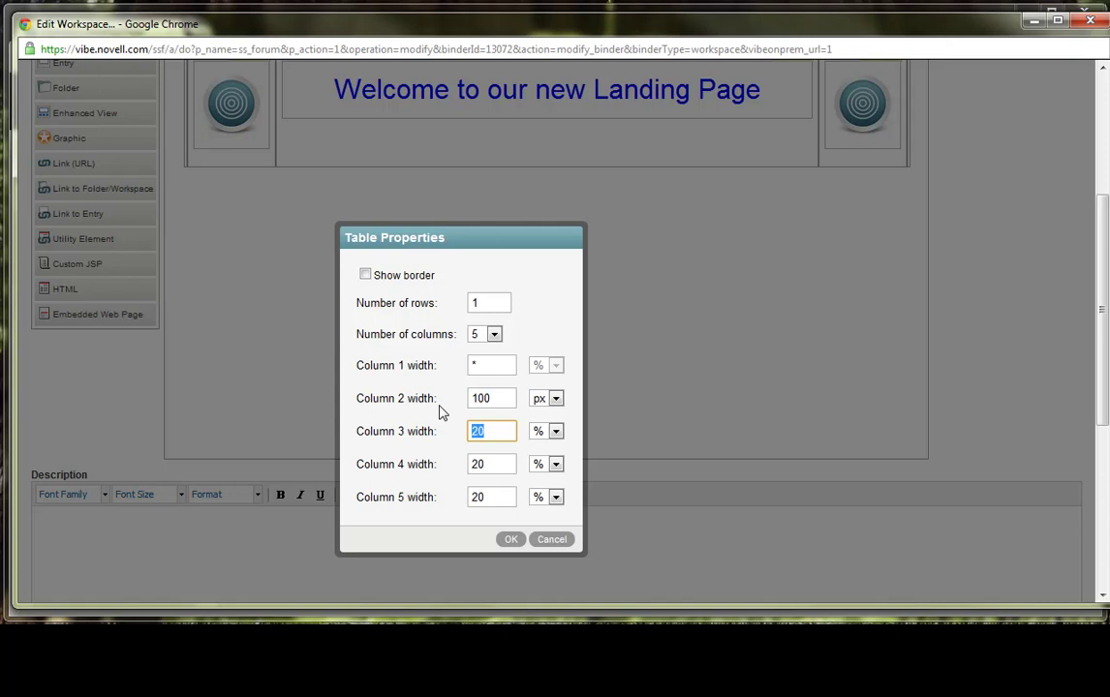
pyautogui.write('700')
pyautogui.press('Tab')
pyautogui.press('Tab')
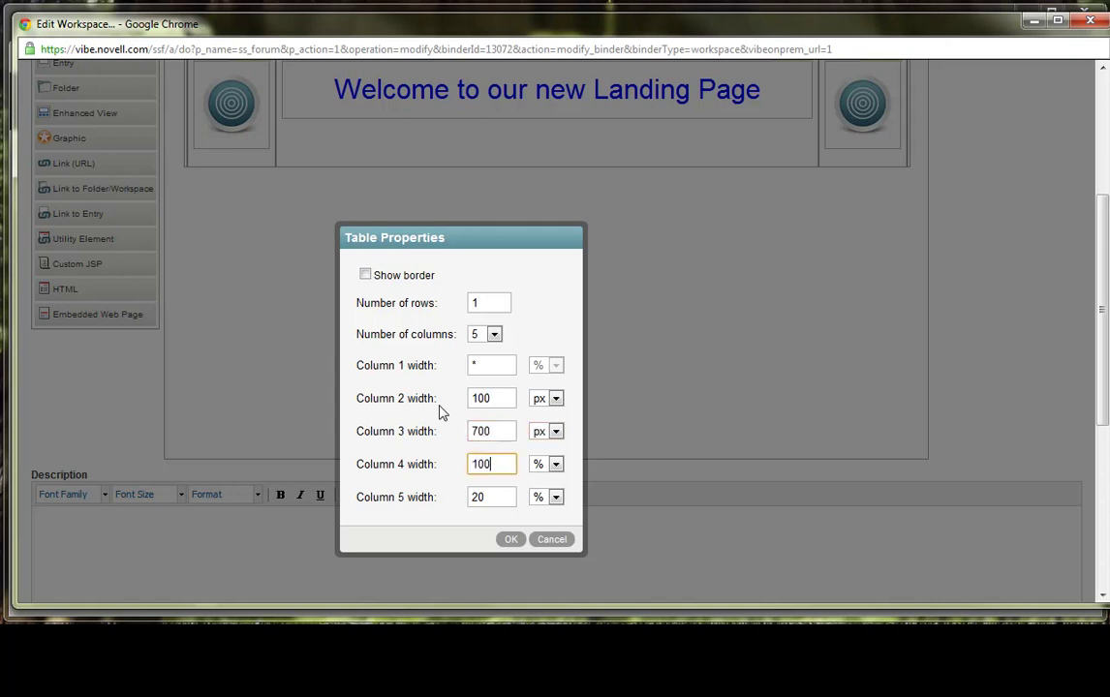
pyautogui.press('Tab')
pyautogui.press('Tab')
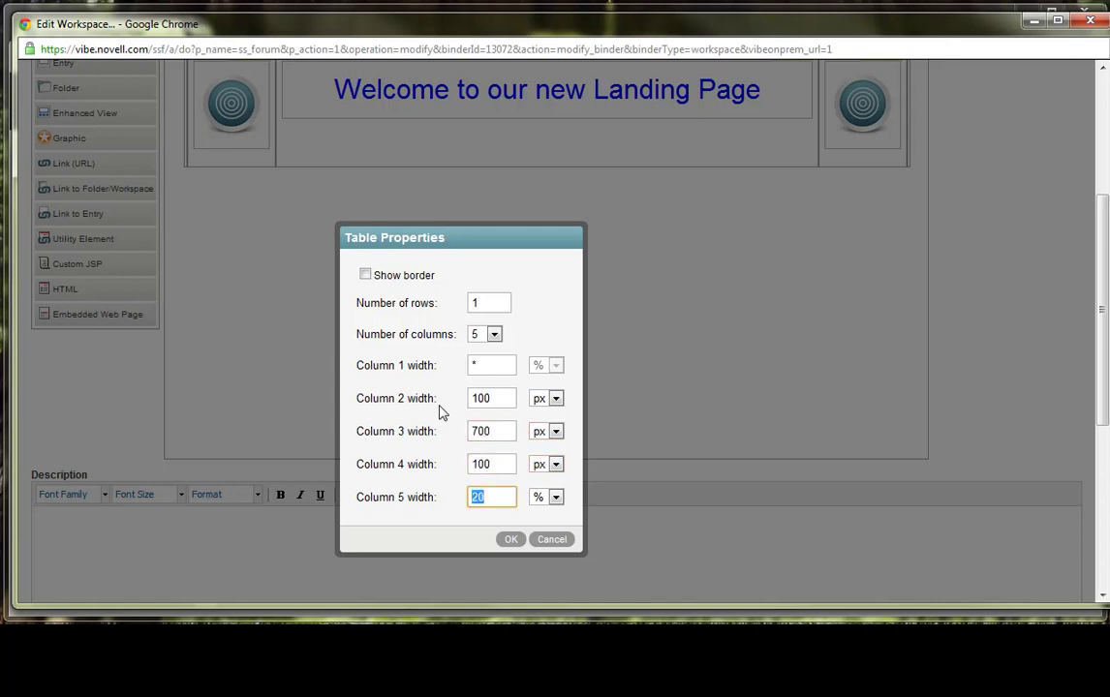
pyautogui.write('*')
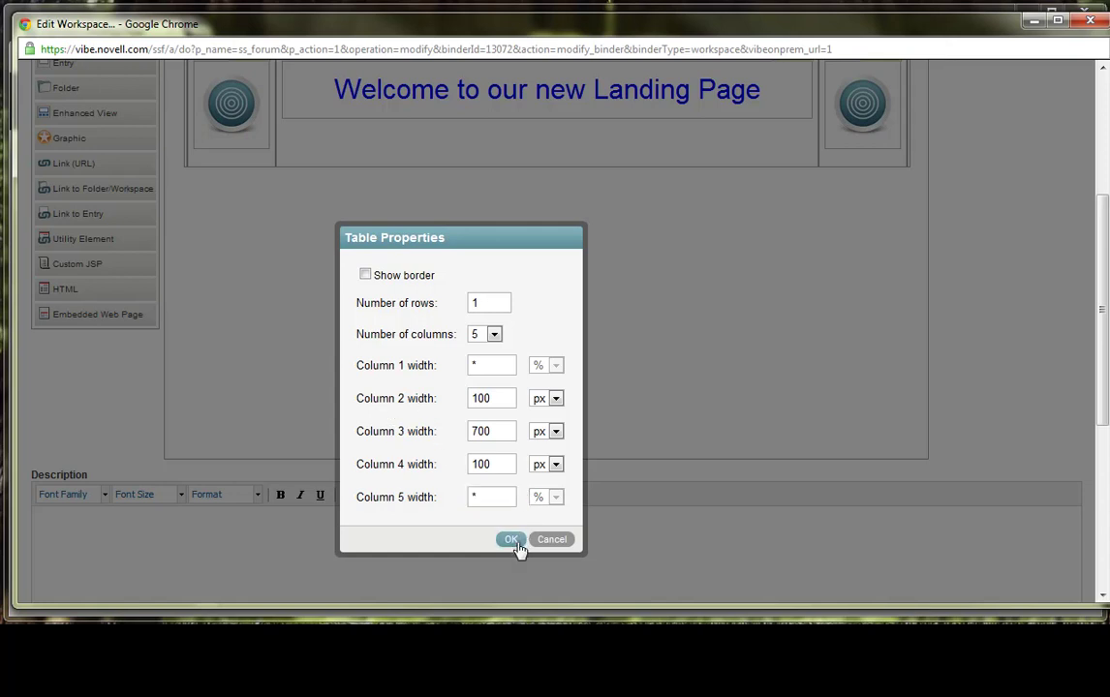
pyautogui.click(515, 541)
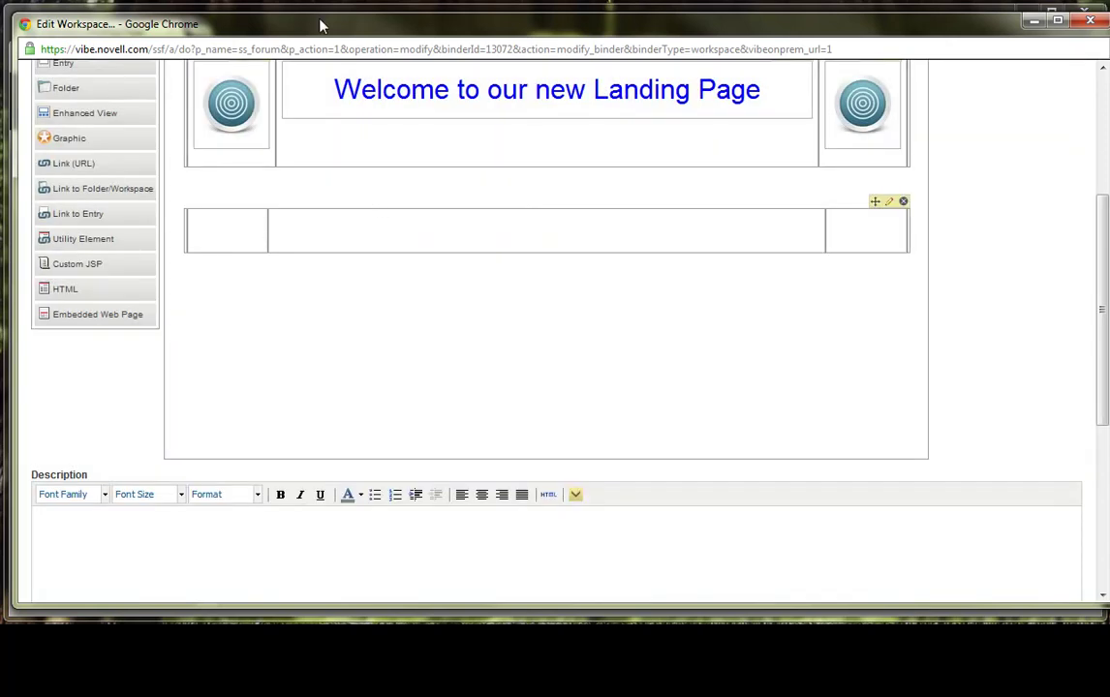
# Reduce the table to 3 columns with widths *, 900 and *
pyautogui.click(889, 205)
pyautogui.click(834, 235)
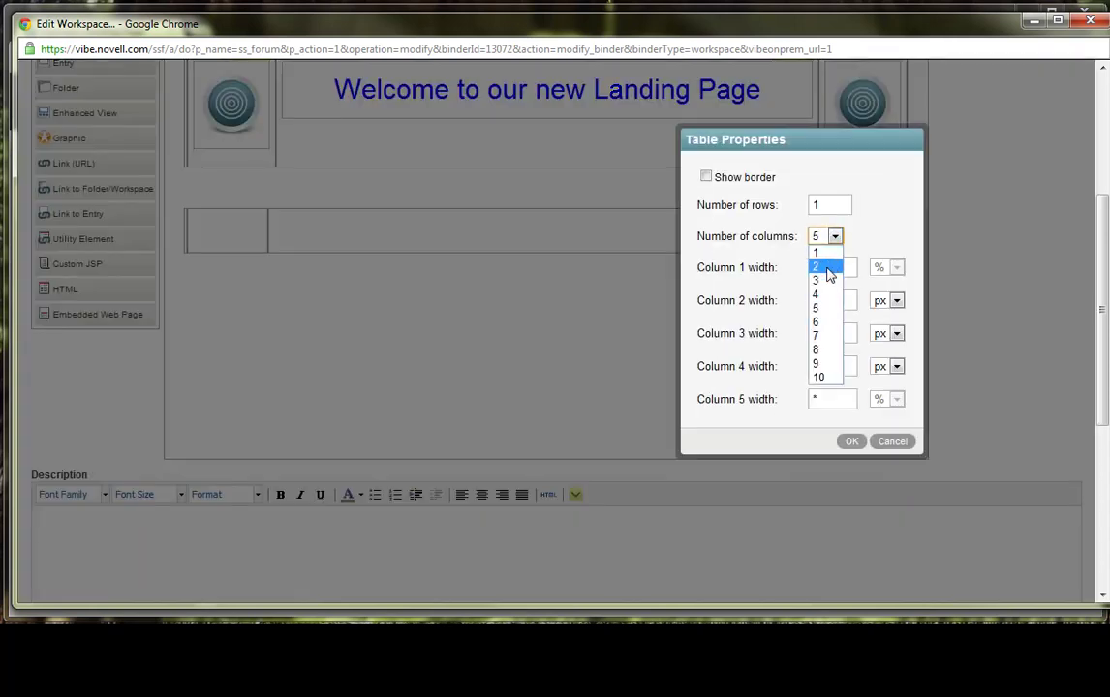
pyautogui.click(826, 278)
pyautogui.press('Tab')
pyautogui.write('*')
pyautogui.press('Tab')
pyautogui.write('900')
pyautogui.press('Tab')
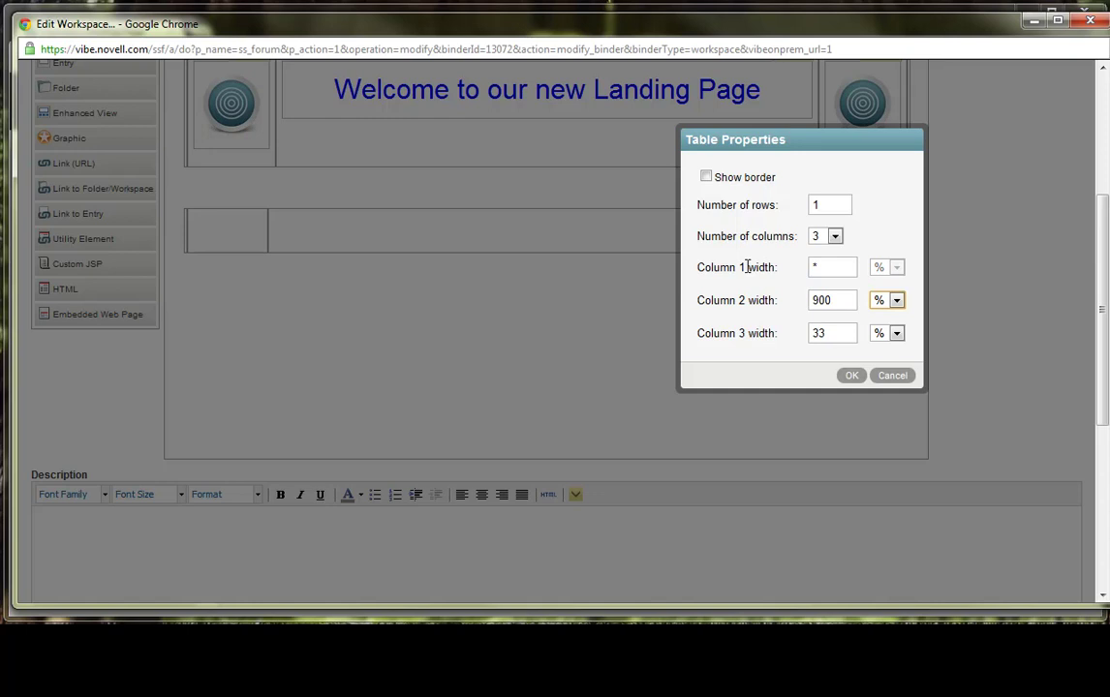
pyautogui.press('Tab')
pyautogui.write('*')
pyautogui.click(851, 376)
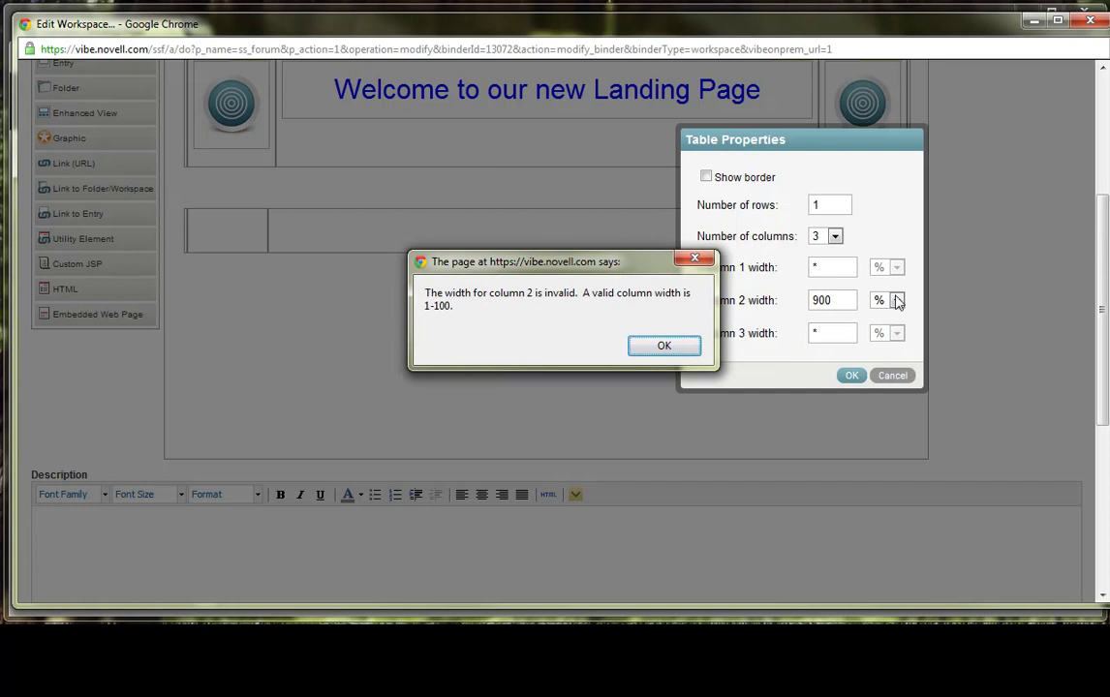
# Dismiss the invalid-width warning, set Column 2's unit to px, and confirm
pyautogui.click(692, 341)
pyautogui.click(896, 300)
pyautogui.click(888, 332)
pyautogui.click(851, 377)
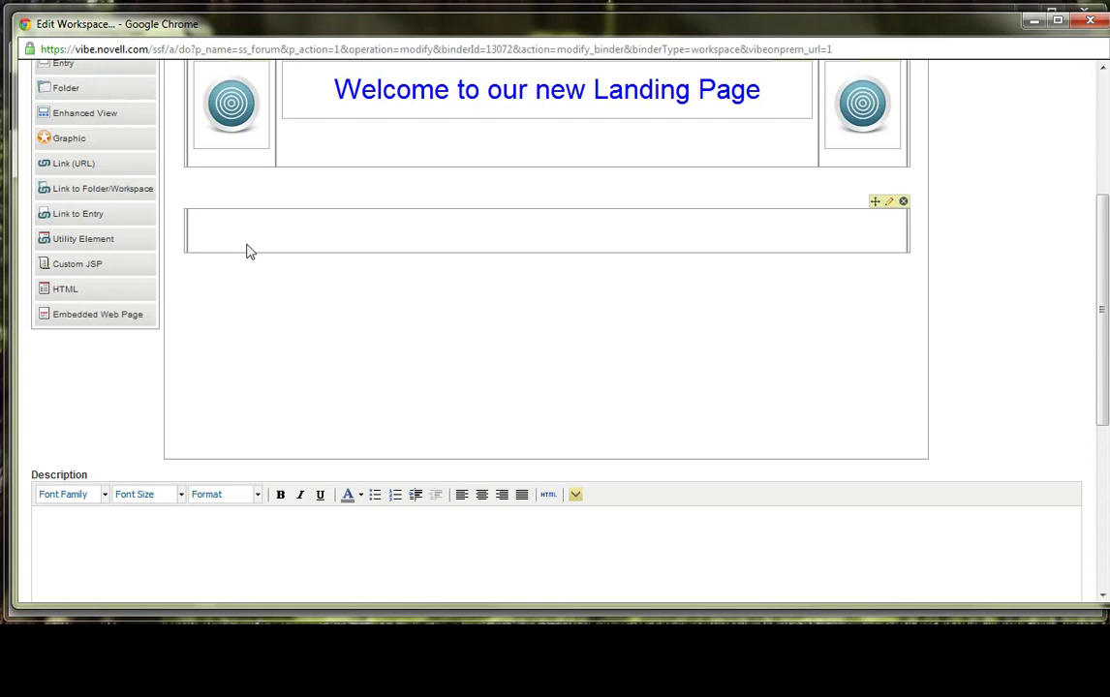
# Drop a List into the new table row and title it 'Entries in Vibe'
pyautogui.moveTo(80, 165); pyautogui.dragTo(297, 314)
pyautogui.scroll(1, 70, 119)
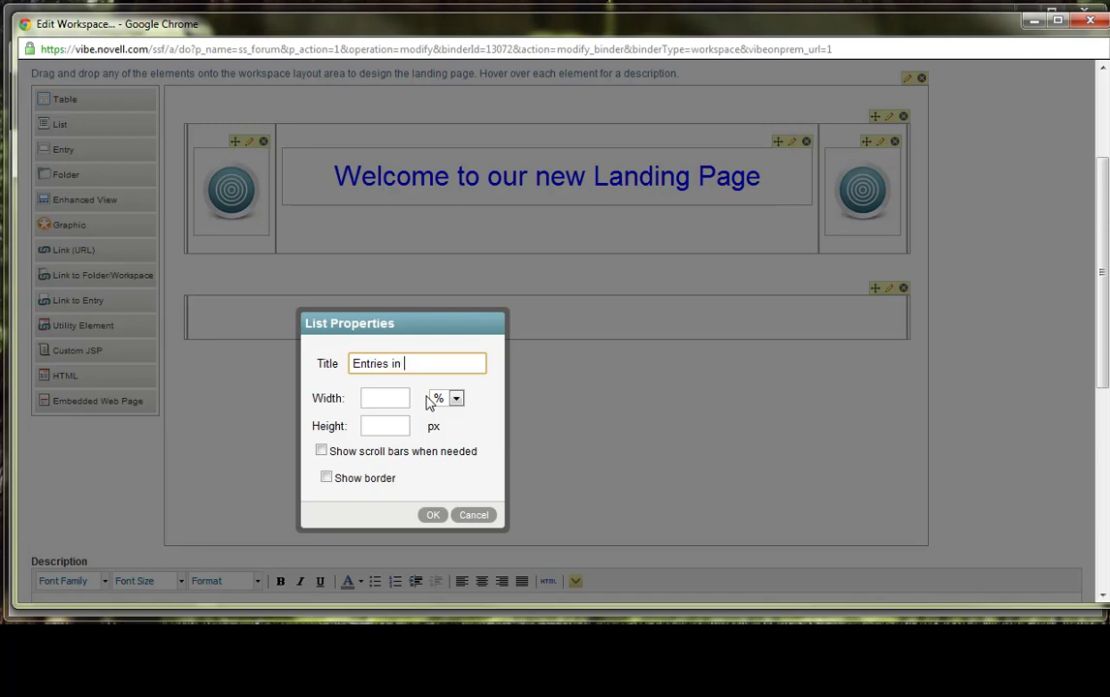
pyautogui.click(432, 514)
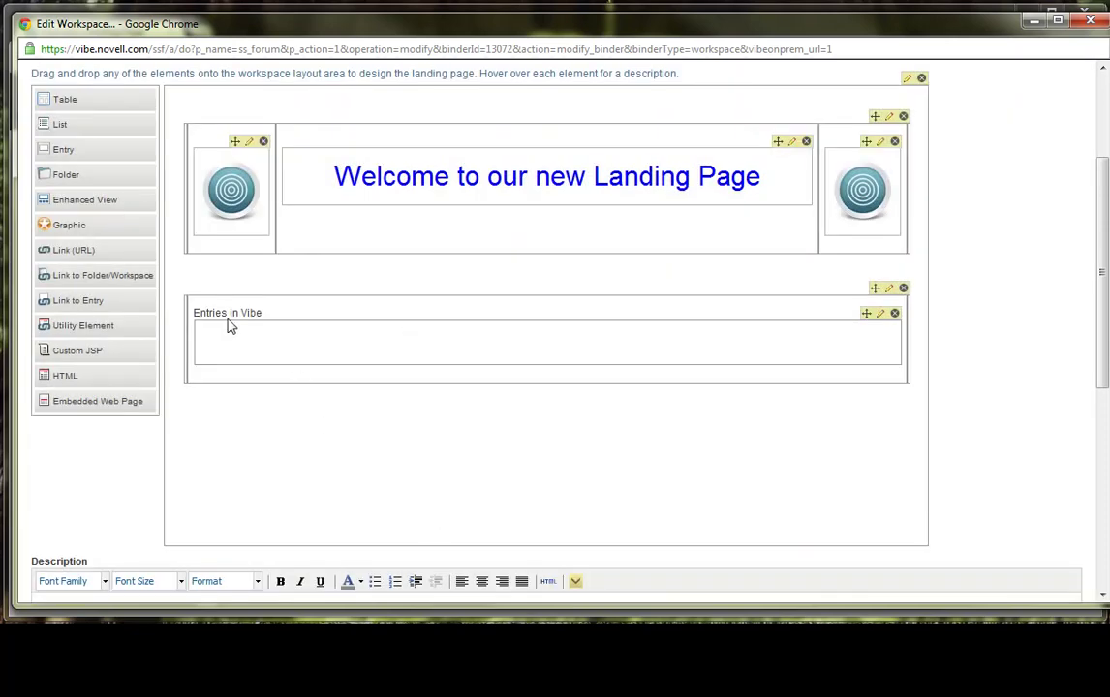
# Save the workspace layout changes
pyautogui.scroll(-4, 993, 377)
pyautogui.scroll(2, 988, 385)
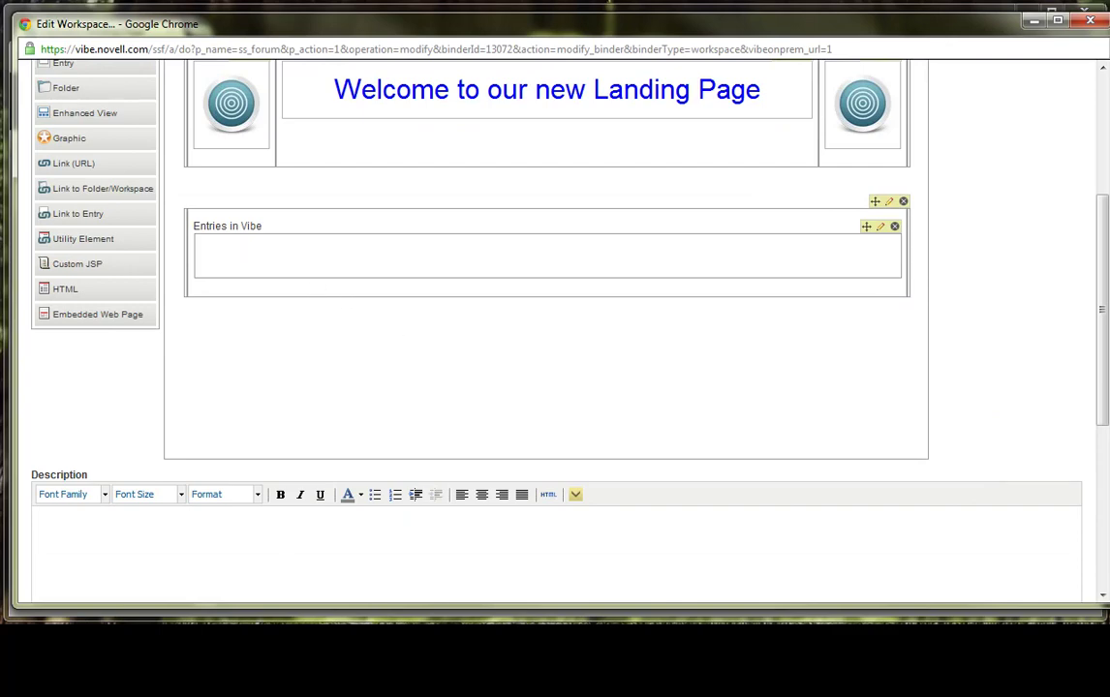
pyautogui.scroll(-8, 983, 475)
pyautogui.scroll(-1, 987, 482)
pyautogui.click(999, 581)
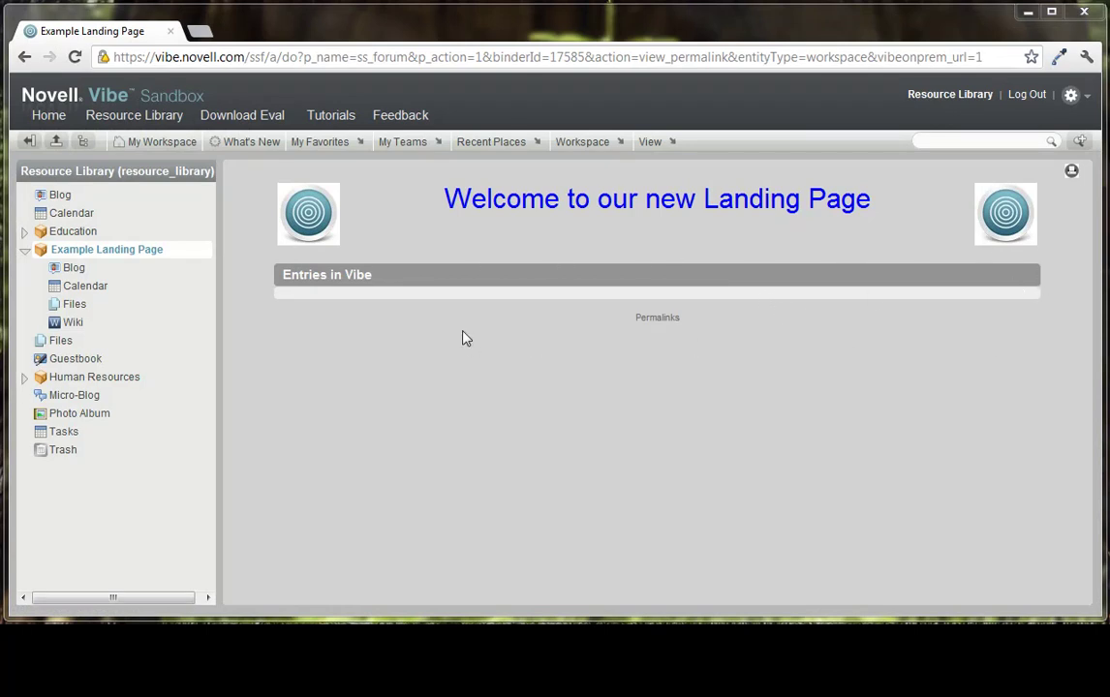
# Reopen Edit Workspace and drop an Enhanced View into the Entries in Vibe list
pyautogui.click(581, 141)
pyautogui.click(582, 219)
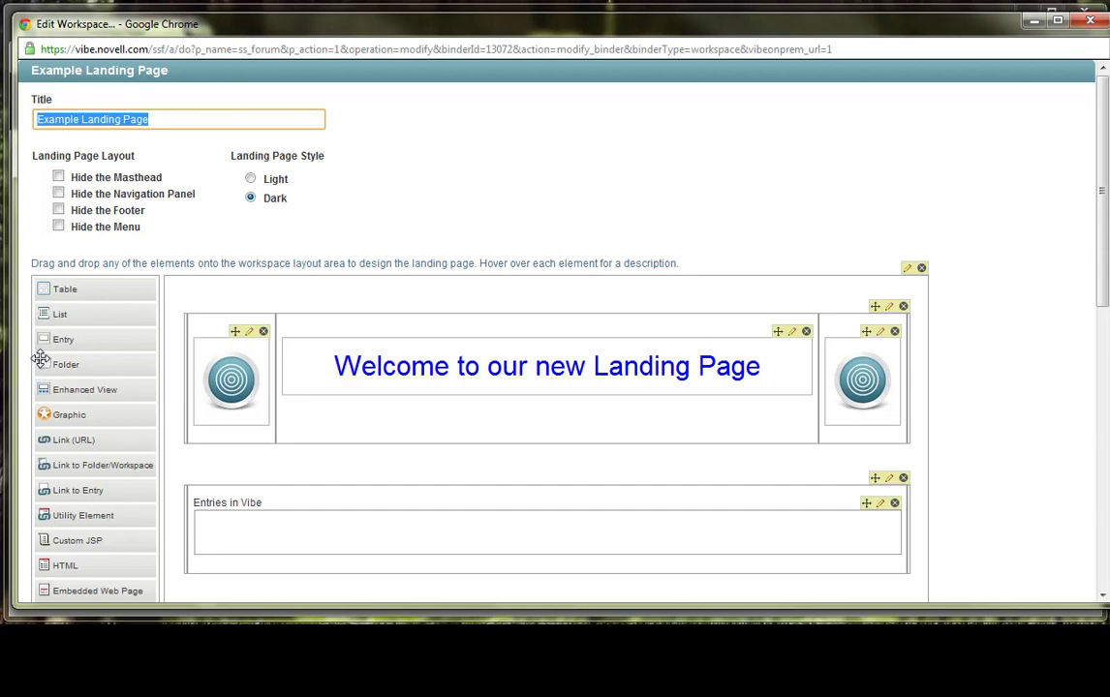
pyautogui.click(991, 414)
pyautogui.scroll(-1, 988, 413)
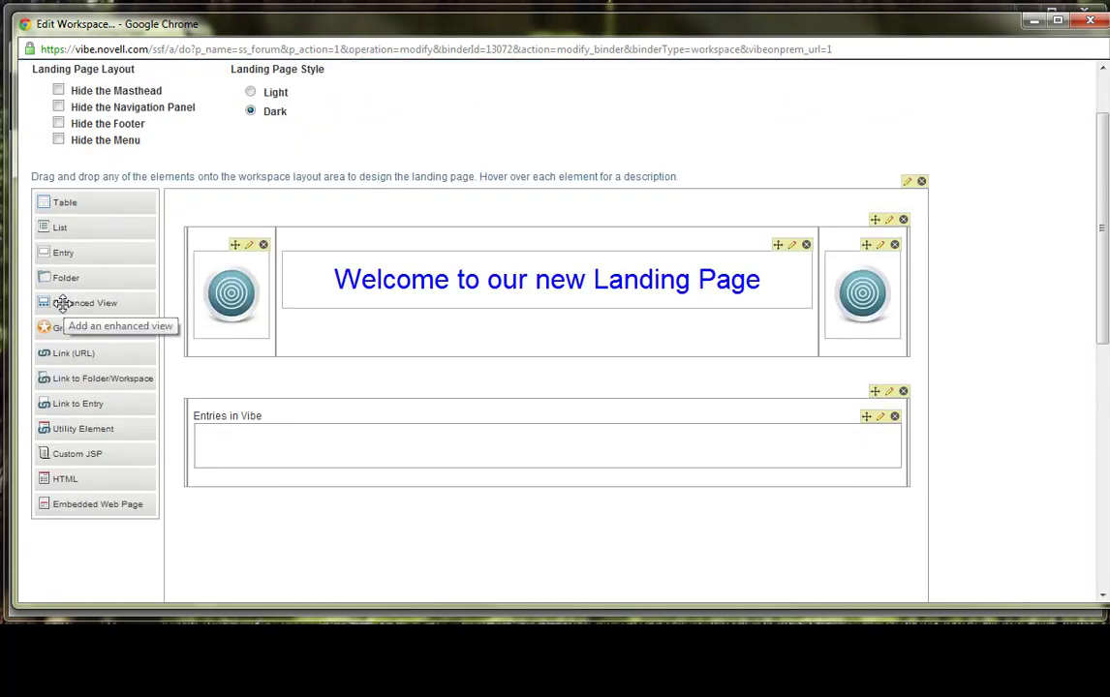
pyautogui.moveTo(64, 304); pyautogui.dragTo(462, 485)
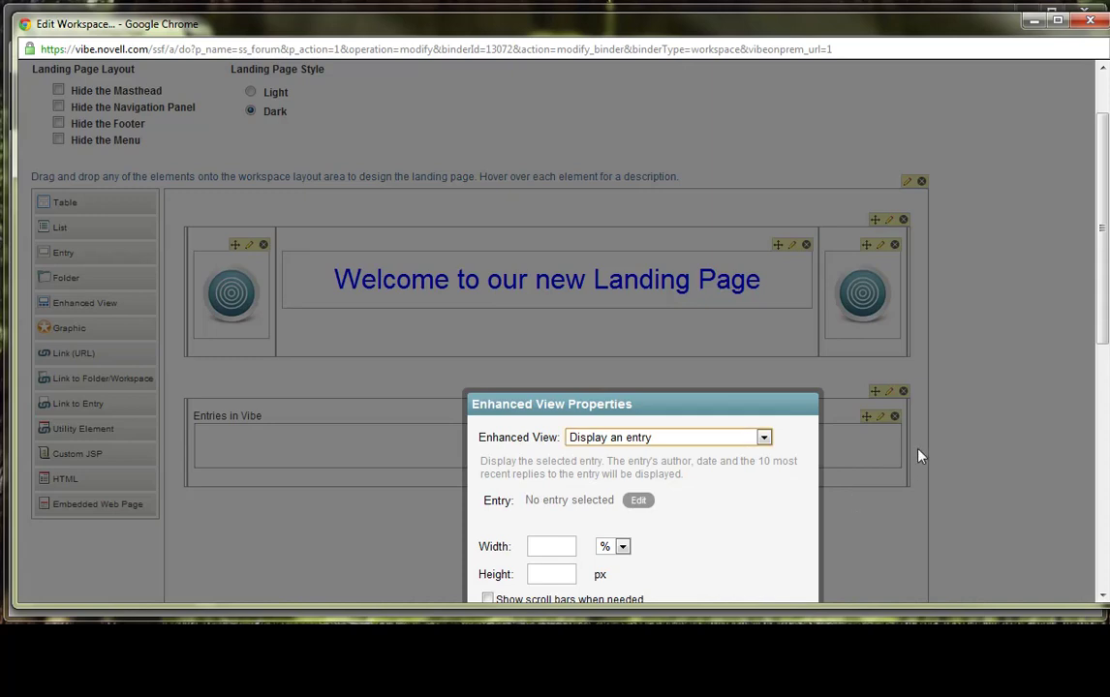
# Keep 'Display an entry' as the Enhanced View's type
pyautogui.scroll(-3, 1004, 427)
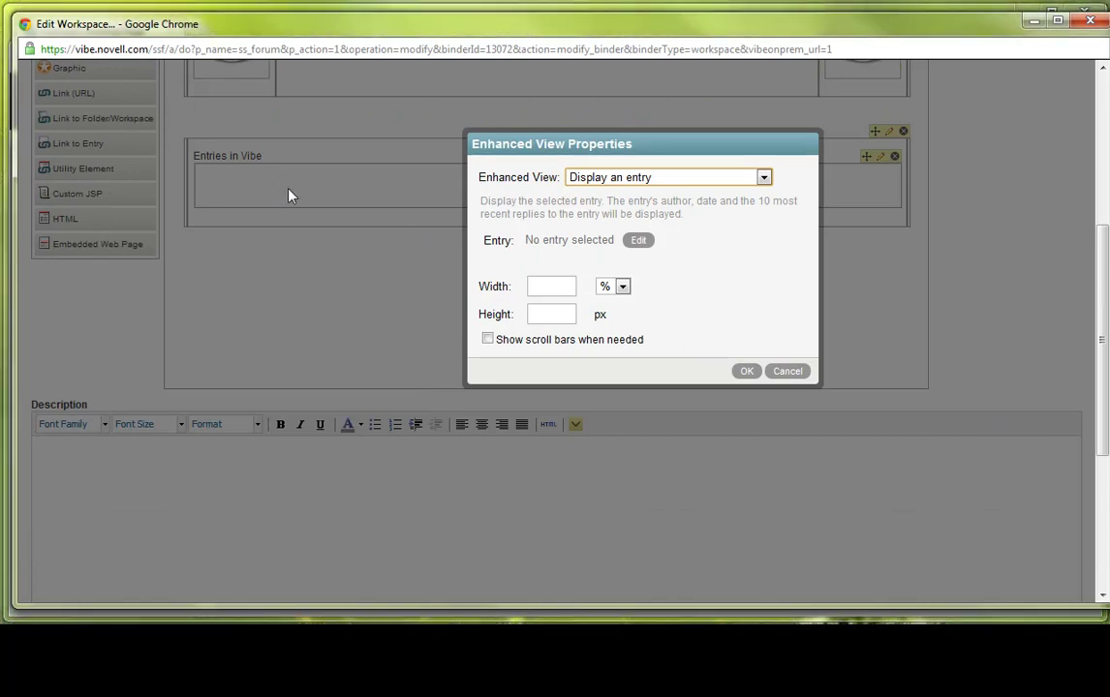
pyautogui.click(763, 178)
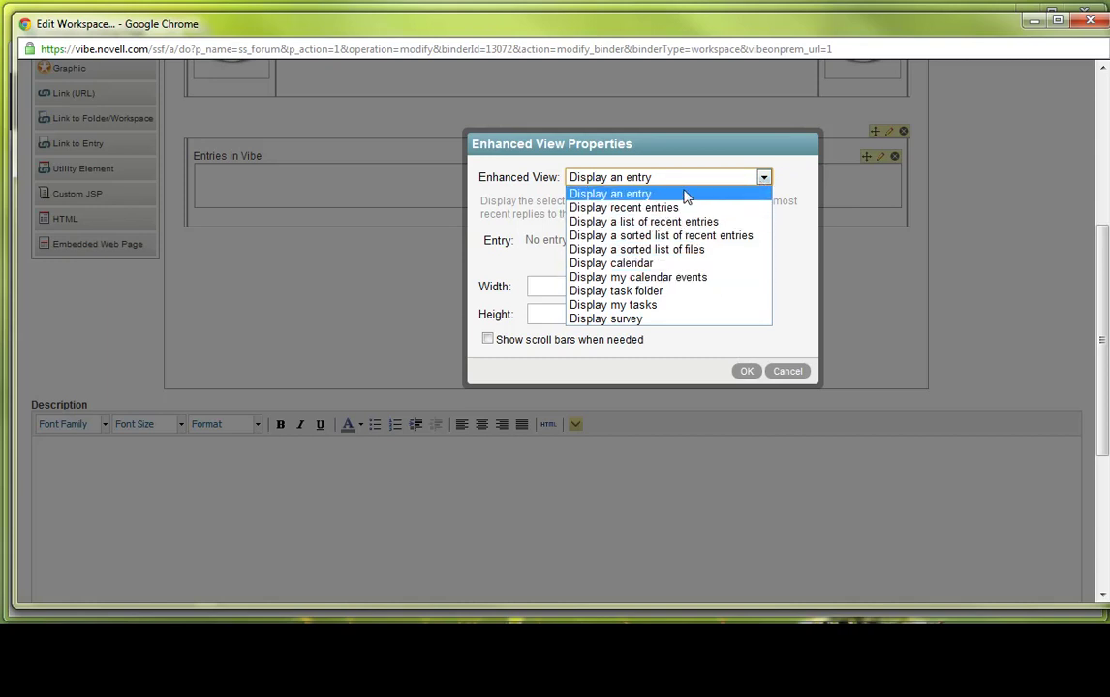
pyautogui.click(682, 194)
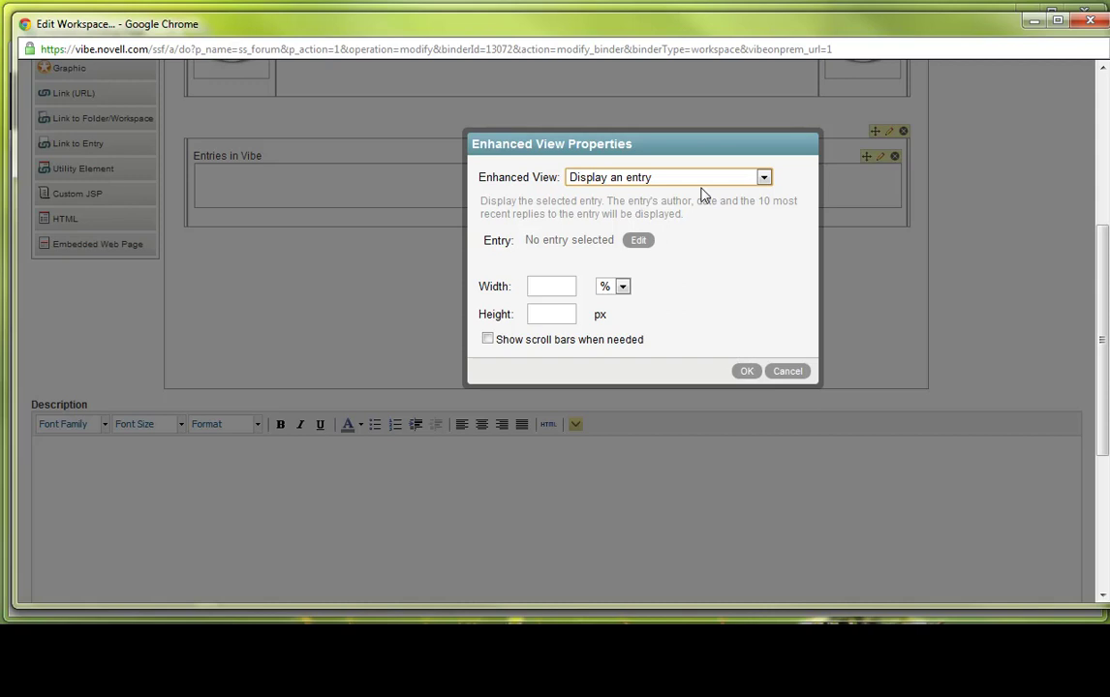
# Open the Enhanced View type list in Enhanced View Properties
pyautogui.click(706, 178)
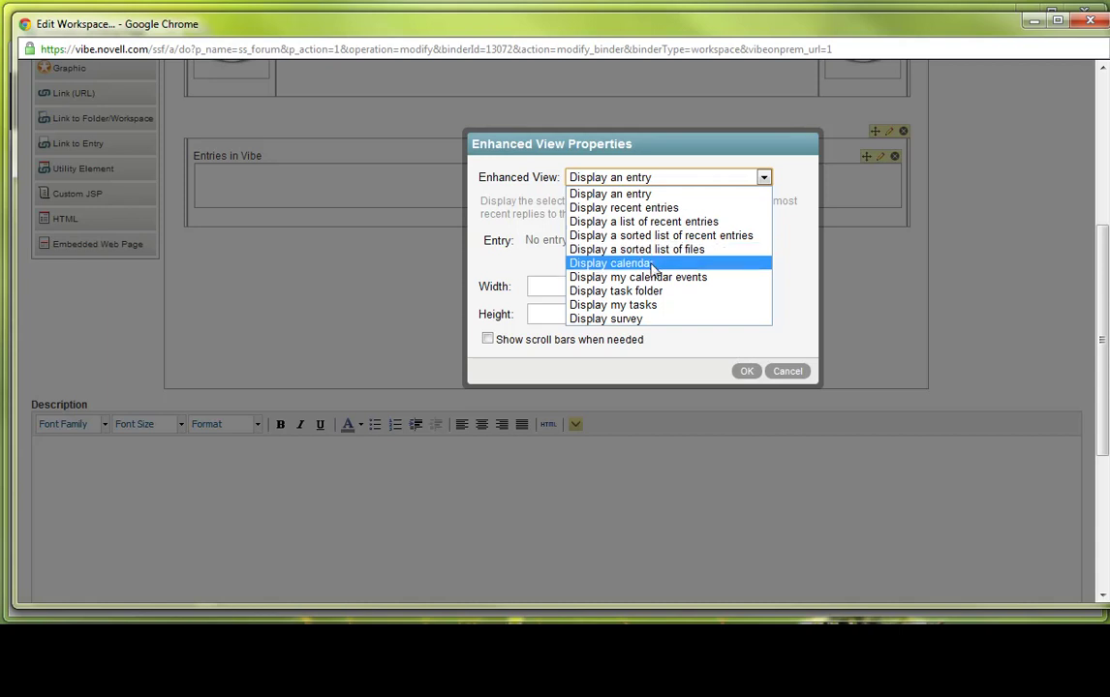
# Make the enhanced view display a calendar at 900 px width with scroll bars shown
pyautogui.click(652, 265)
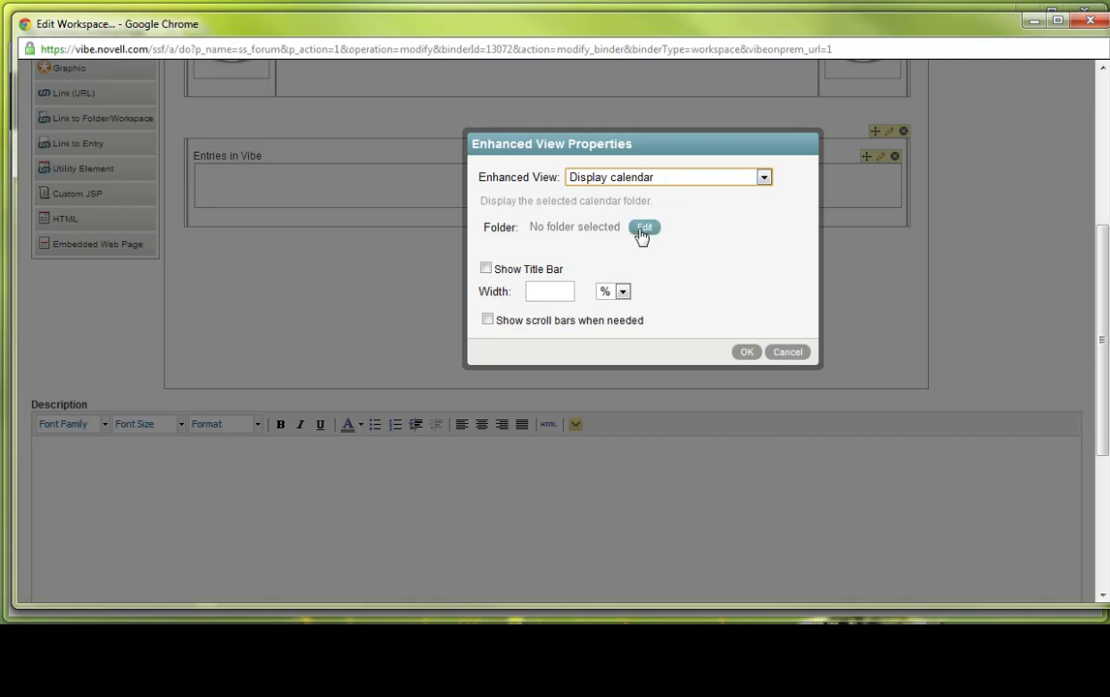
pyautogui.click(572, 291)
pyautogui.write('900')
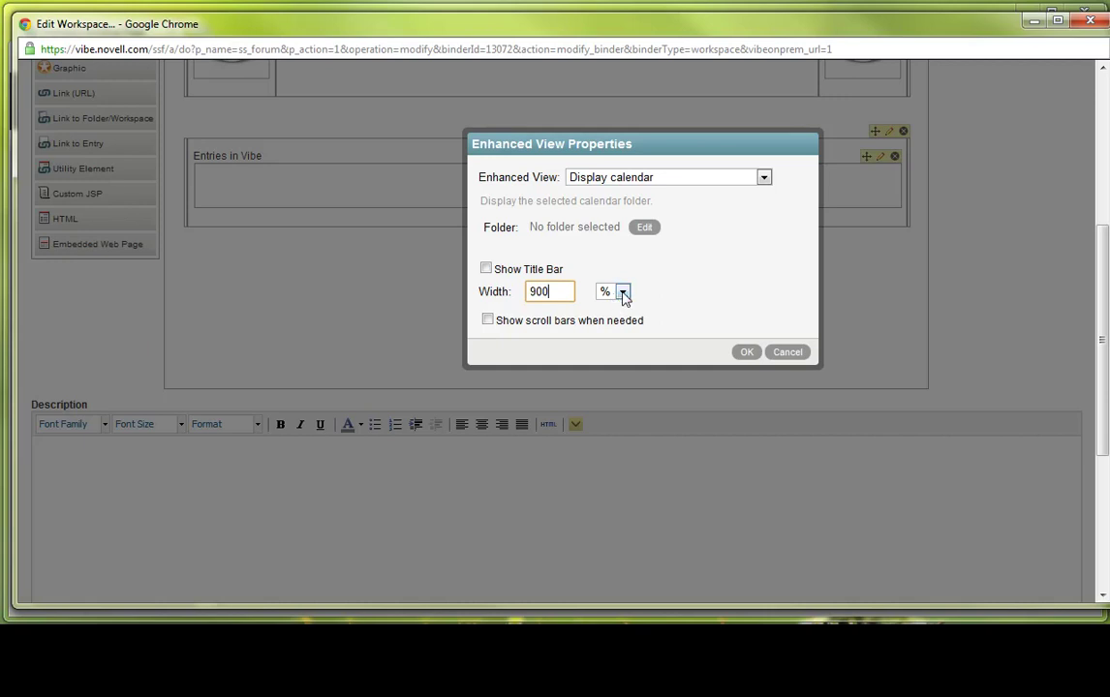
pyautogui.click(622, 292)
pyautogui.click(623, 324)
pyautogui.click(488, 322)
# Choose the landing page's Calendar folder for the view and add it to the layout
pyautogui.click(747, 351)
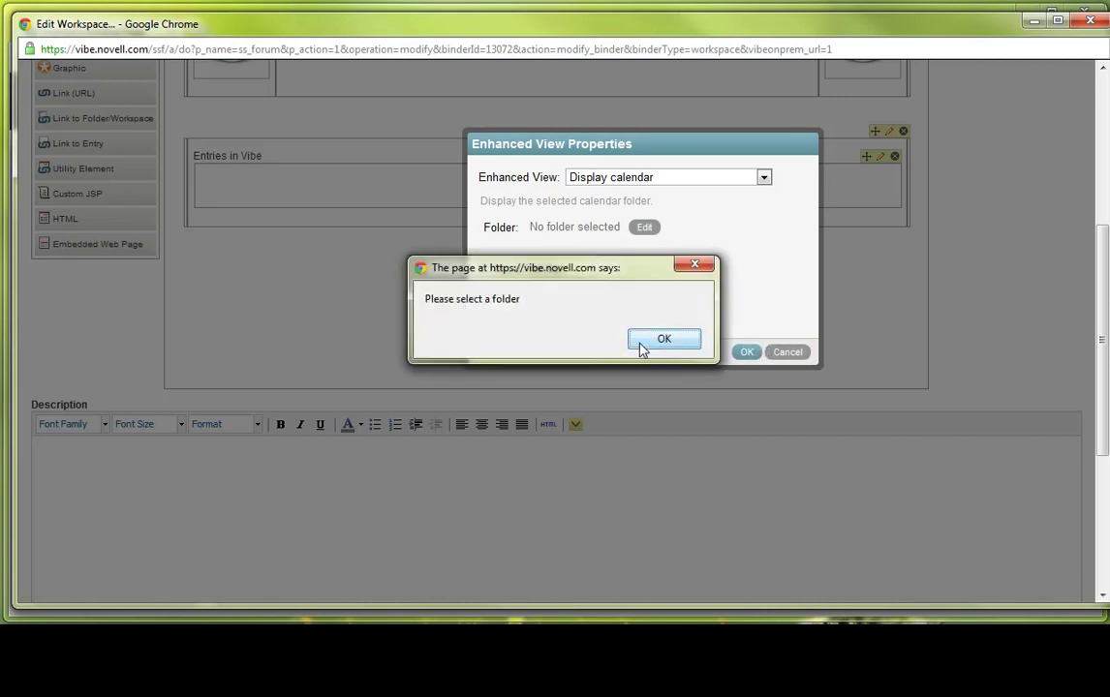
pyautogui.click(640, 347)
pyautogui.click(640, 228)
pyautogui.write('c')
pyautogui.click(566, 320)
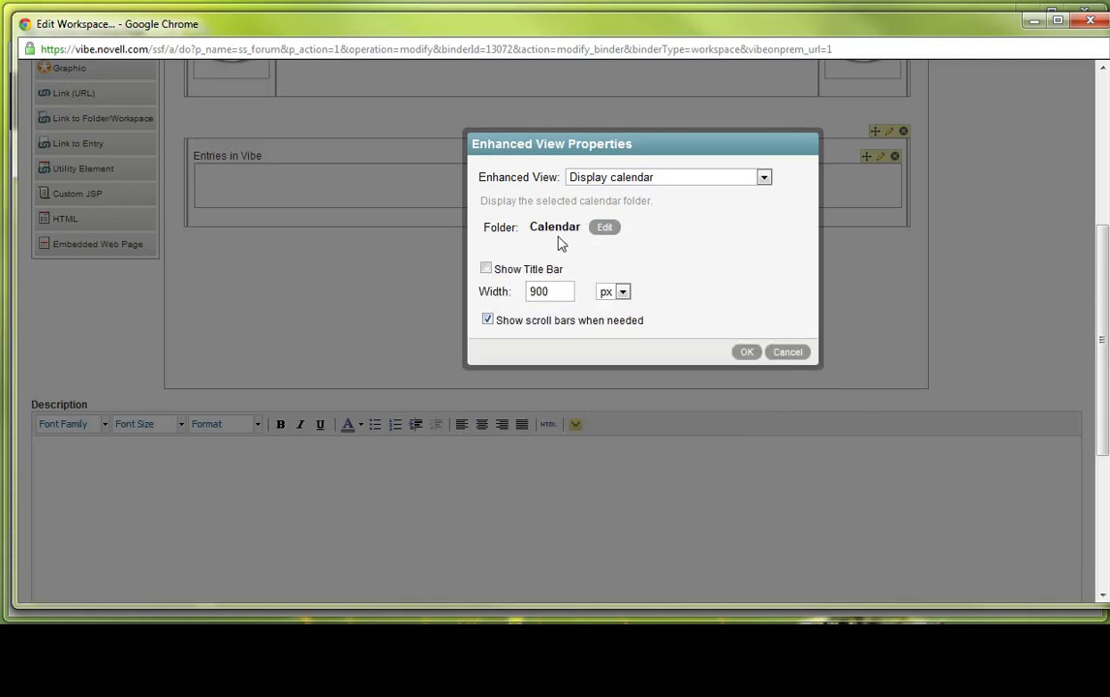
pyautogui.click(747, 353)
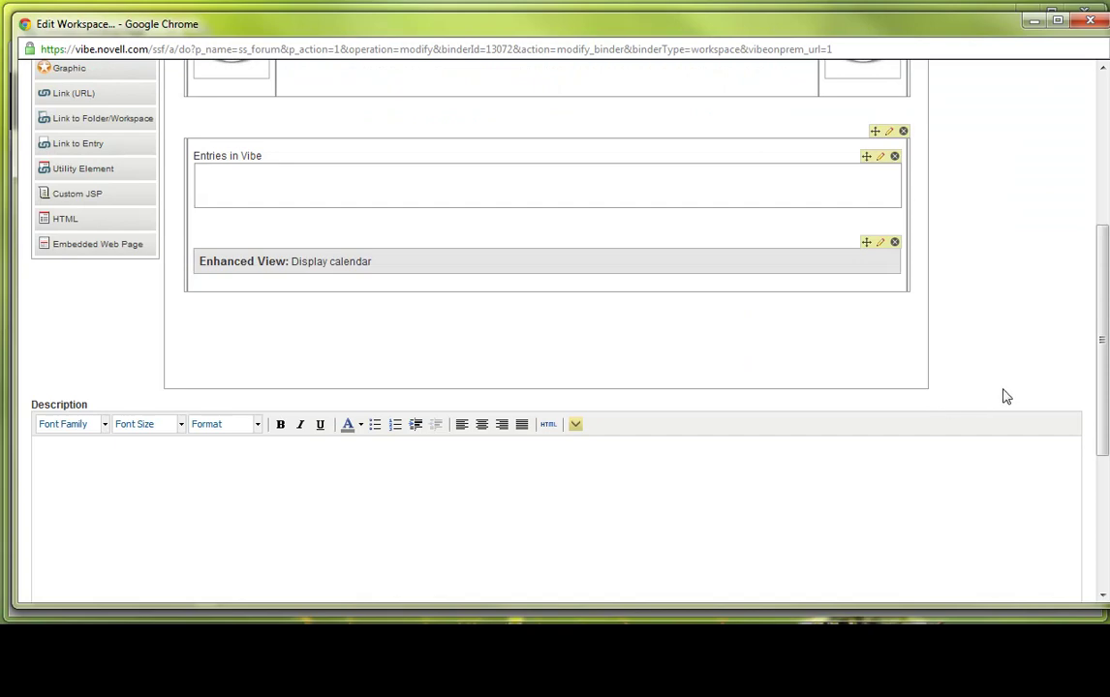
pyautogui.scroll(-3, 1005, 396)
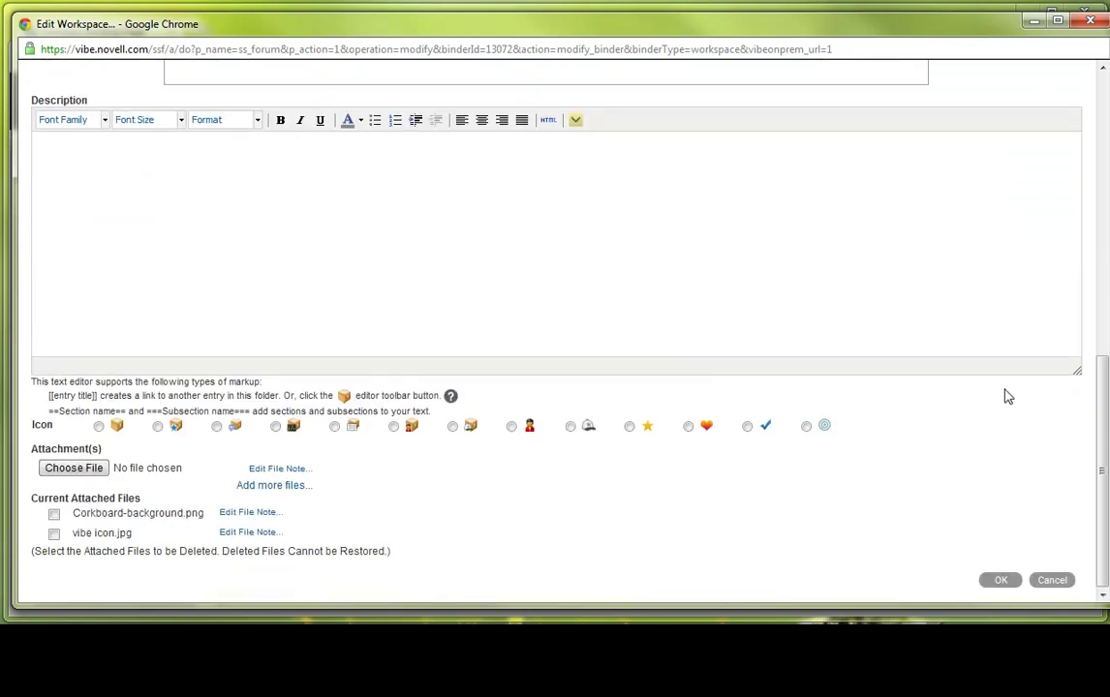
# Save the workspace and check the July 2012 calendar's work day setting, leaving it unchanged
pyautogui.click(1003, 583)
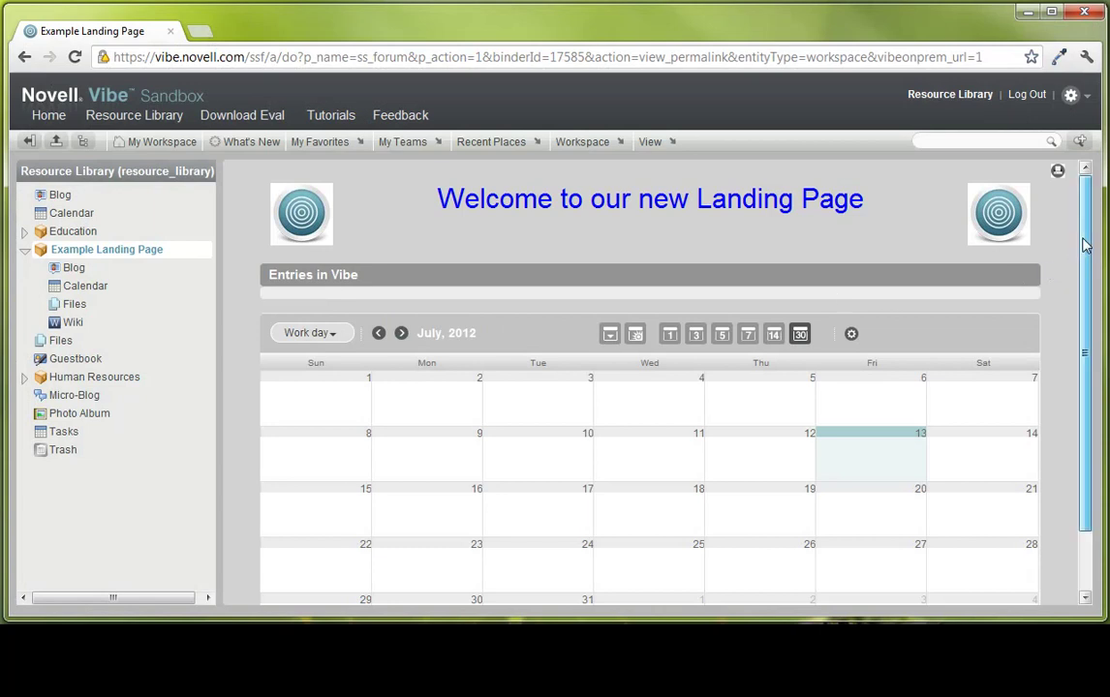
pyautogui.scroll(-2, 1085, 245)
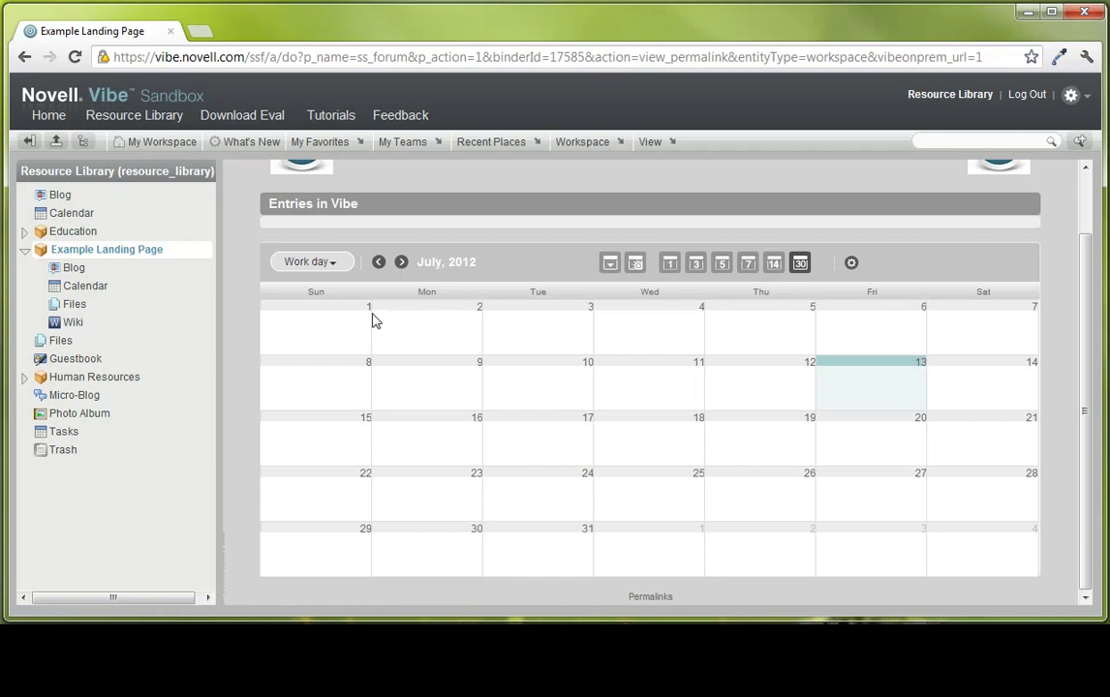
pyautogui.click(339, 274)
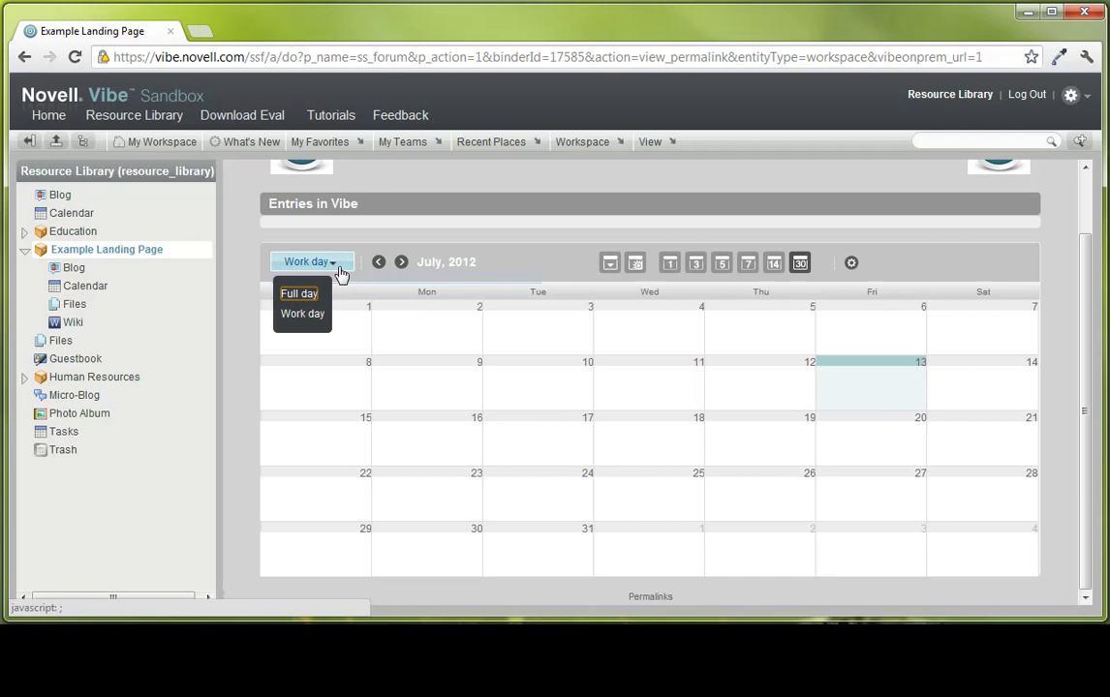
pyautogui.click(312, 316)
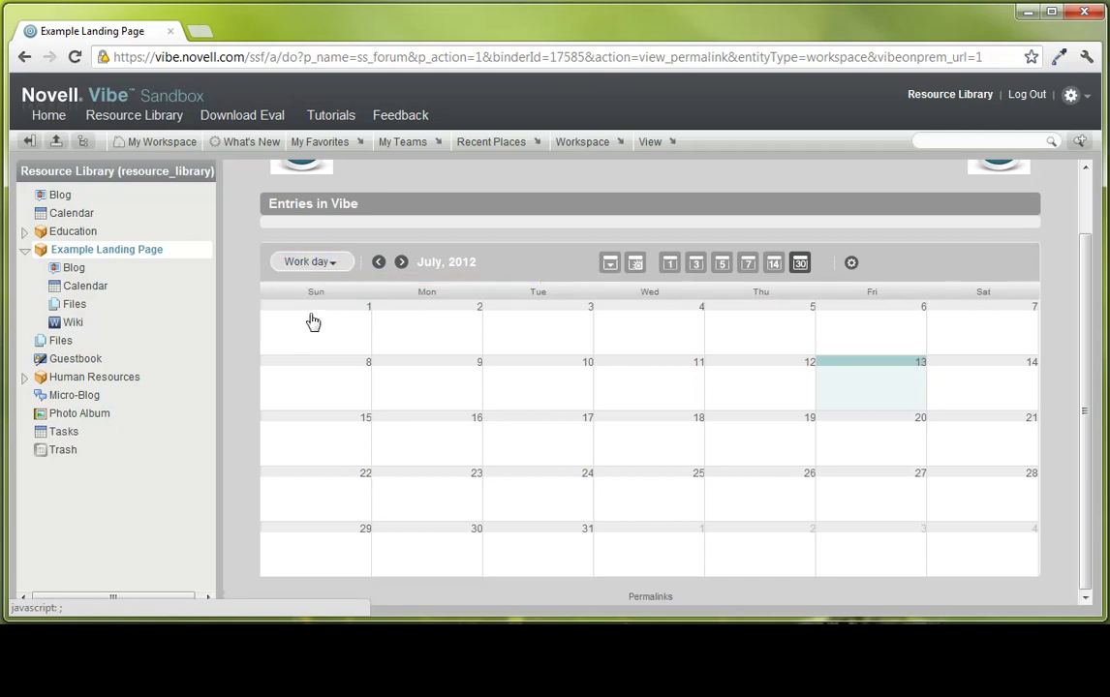
pyautogui.click(337, 269)
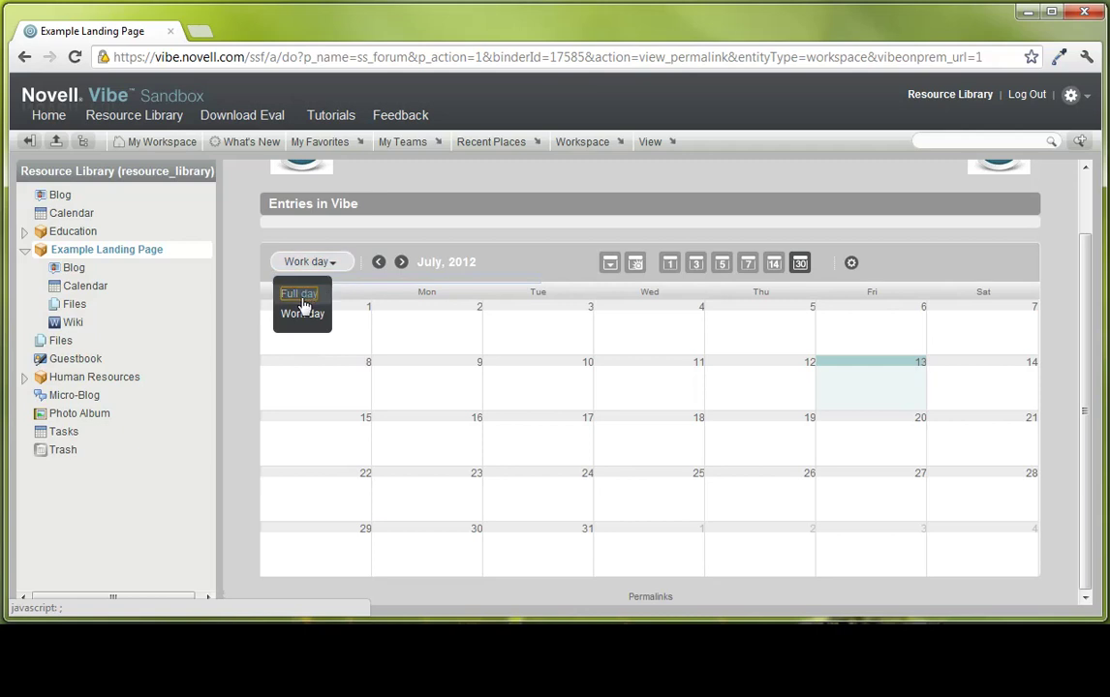
pyautogui.click(305, 316)
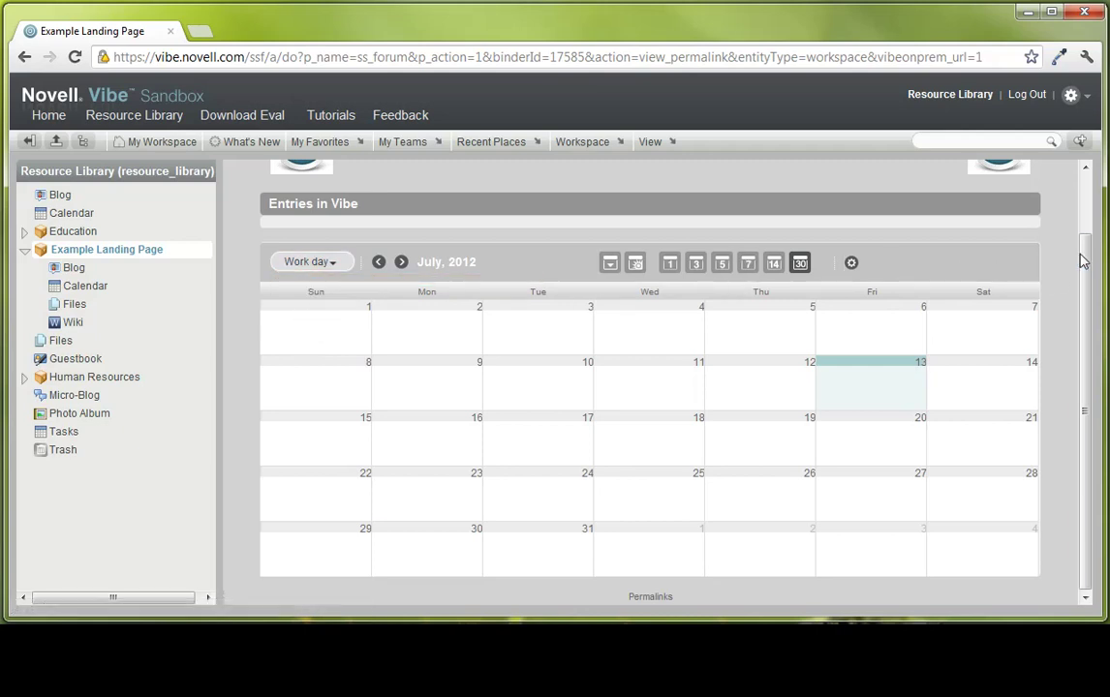
pyautogui.scroll(2, 1082, 262)
# Reopen Edit Workspace, drop another Enhanced View into Entries in Vibe, then cancel it
pyautogui.click(583, 141)
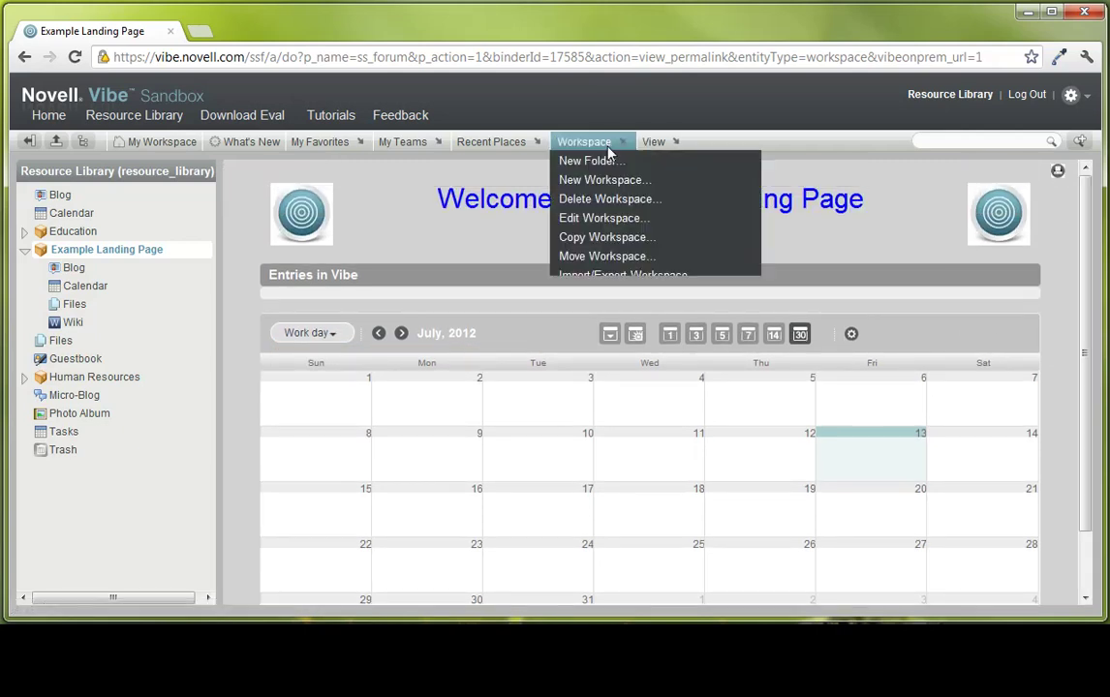
pyautogui.click(595, 218)
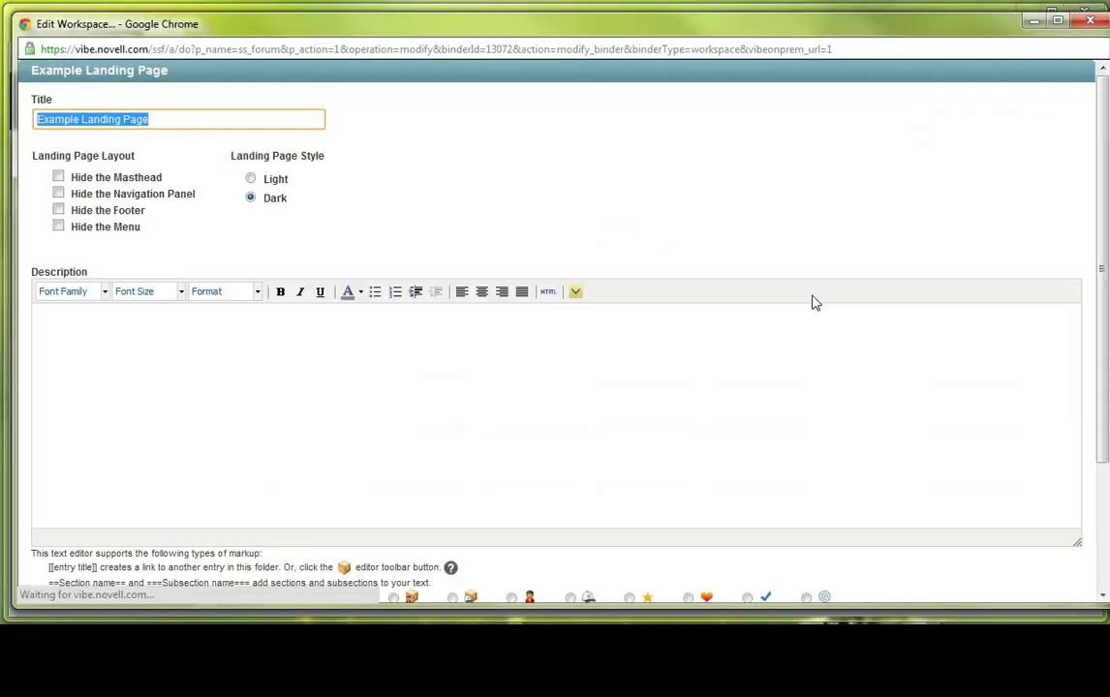
pyautogui.scroll(-2, 449, 441)
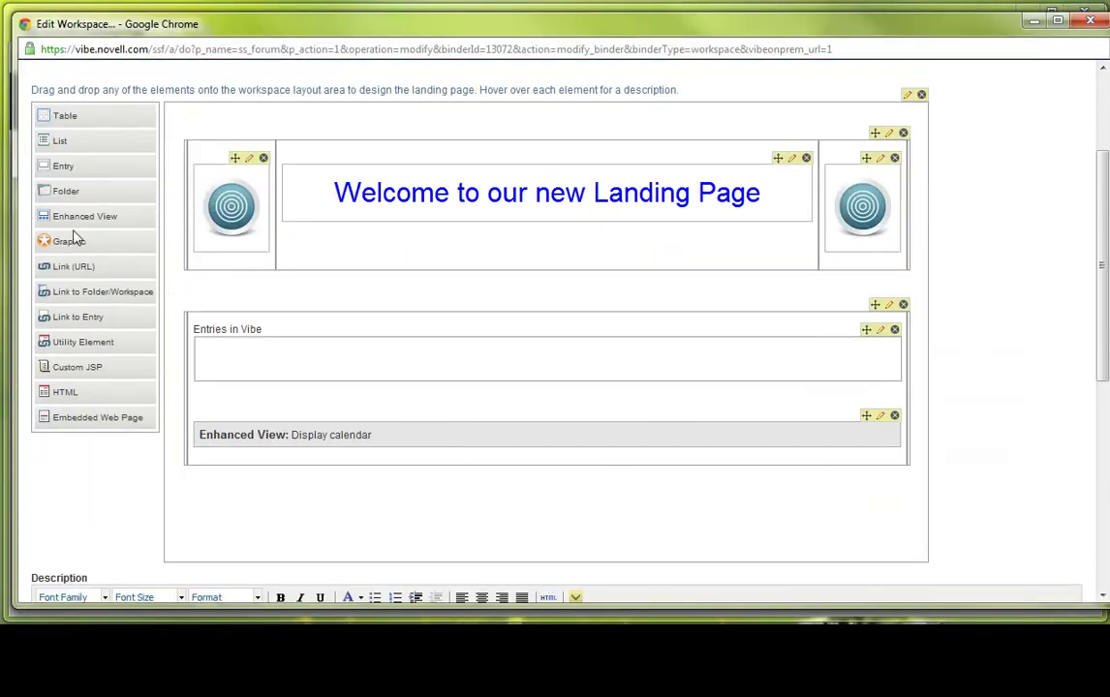
pyautogui.moveTo(72, 217); pyautogui.dragTo(490, 409)
pyautogui.scroll(-1, 291, 329)
pyautogui.moveTo(79, 130); pyautogui.dragTo(408, 313)
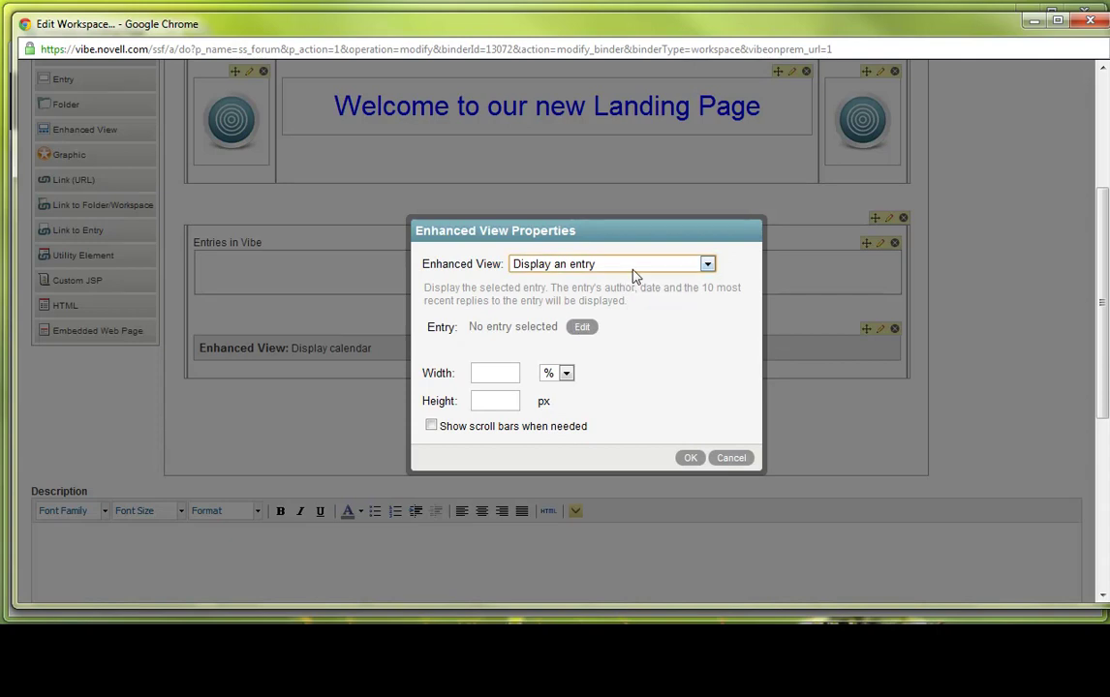
pyautogui.click(631, 270)
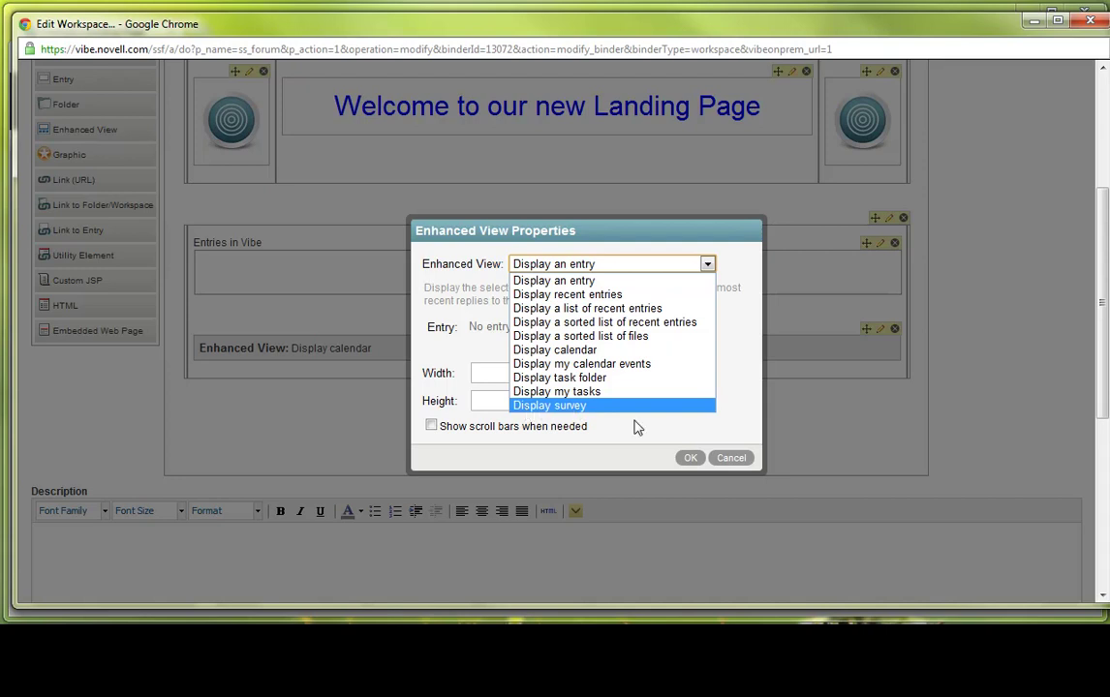
pyautogui.click(733, 460)
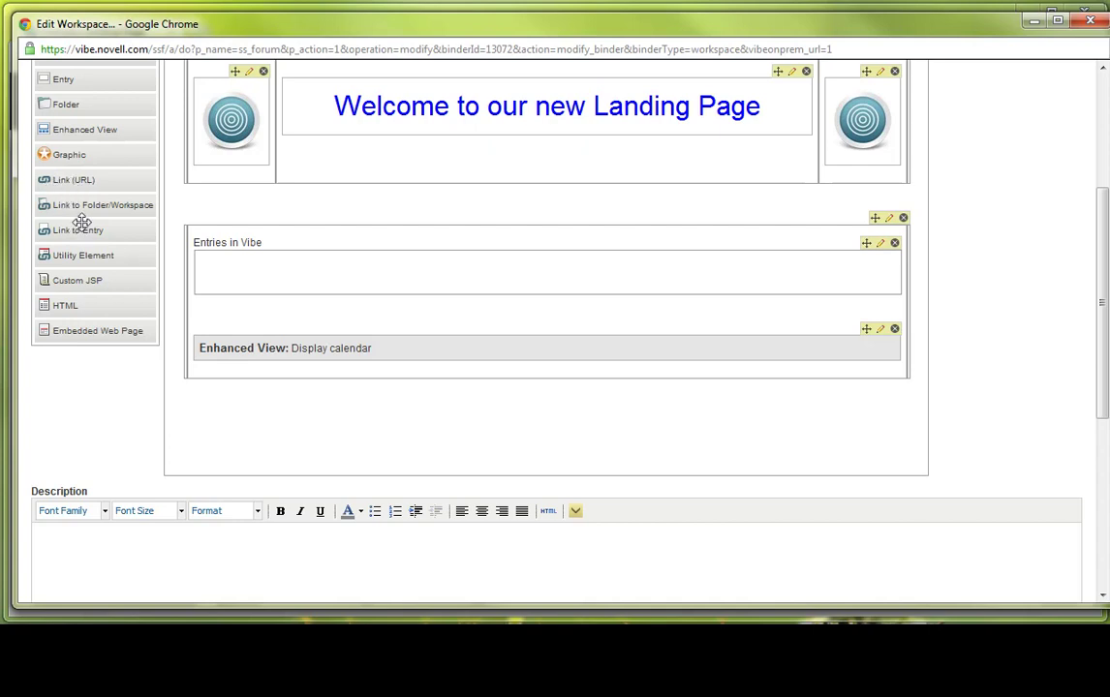
pyautogui.moveTo(61, 178); pyautogui.dragTo(201, 244)
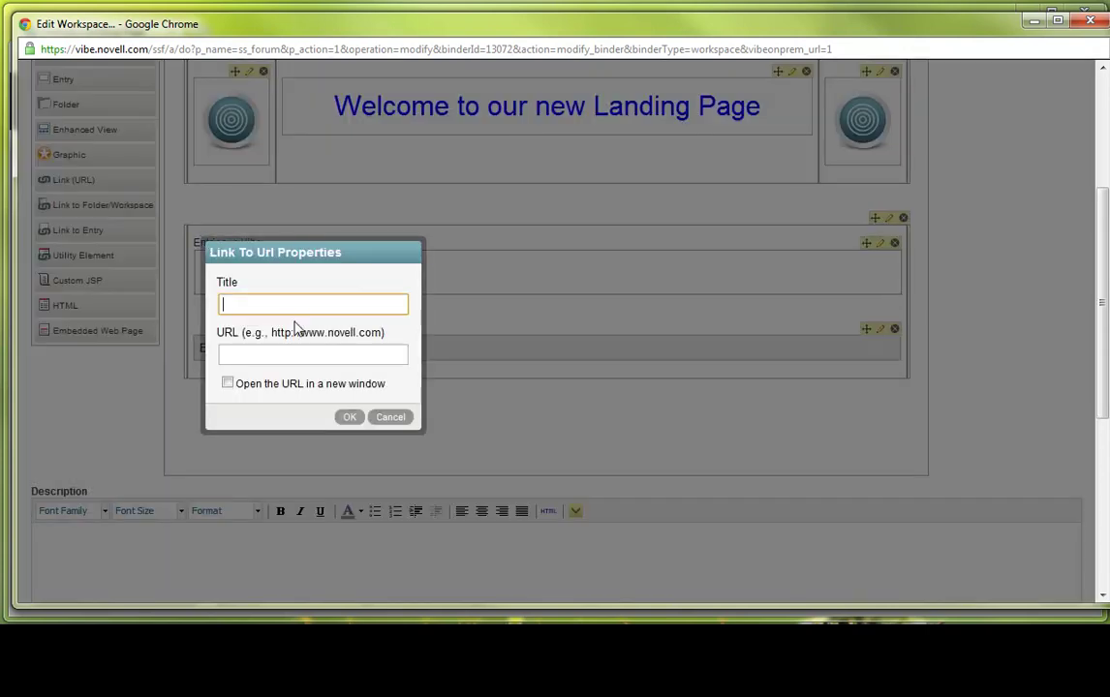
pyautogui.write('Novell Website')
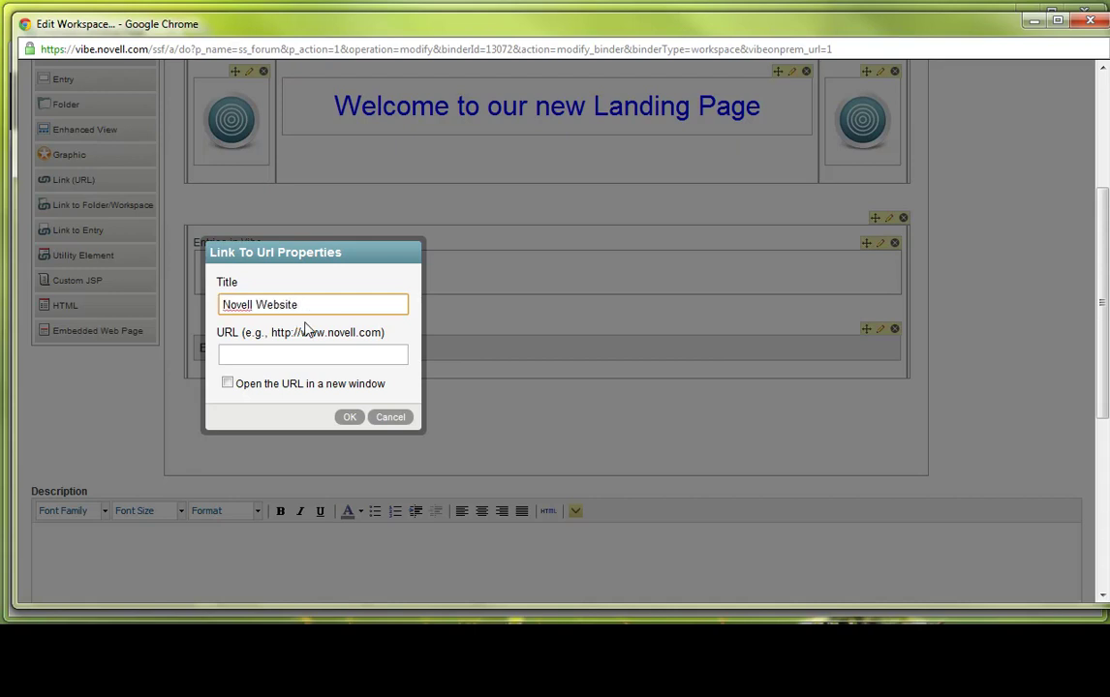
pyautogui.moveTo(270, 333); pyautogui.dragTo(382, 335)
pyautogui.hotkey('ctrl', 'c')
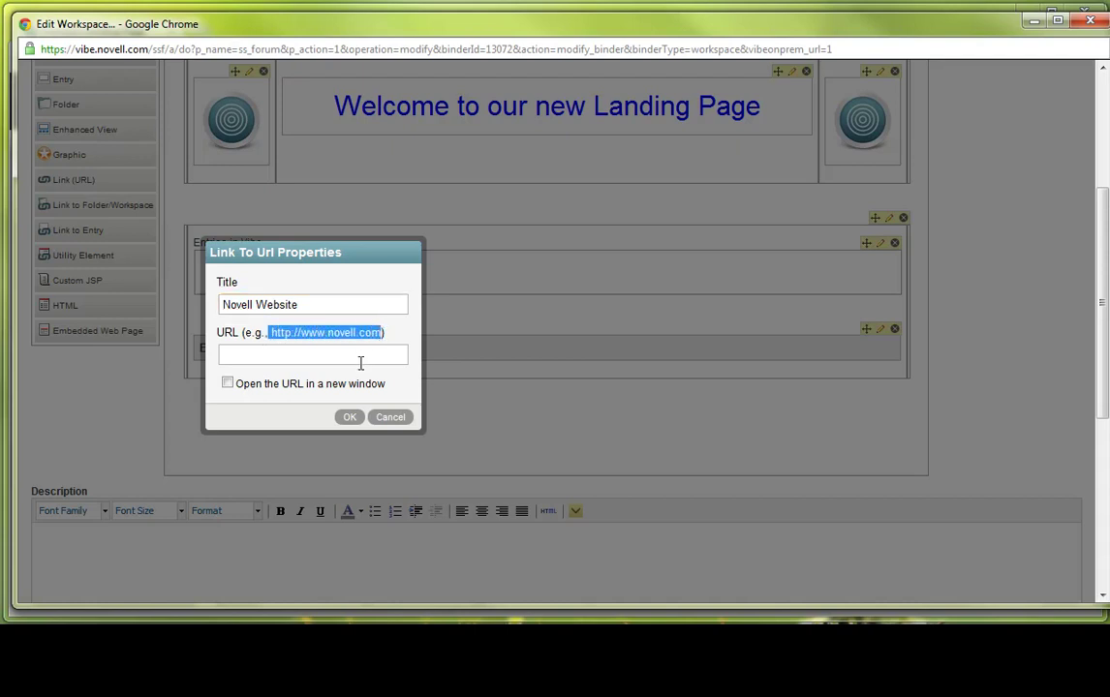
pyautogui.click(354, 358)
pyautogui.hotkey('ctrl', 'v')
pyautogui.click(229, 384)
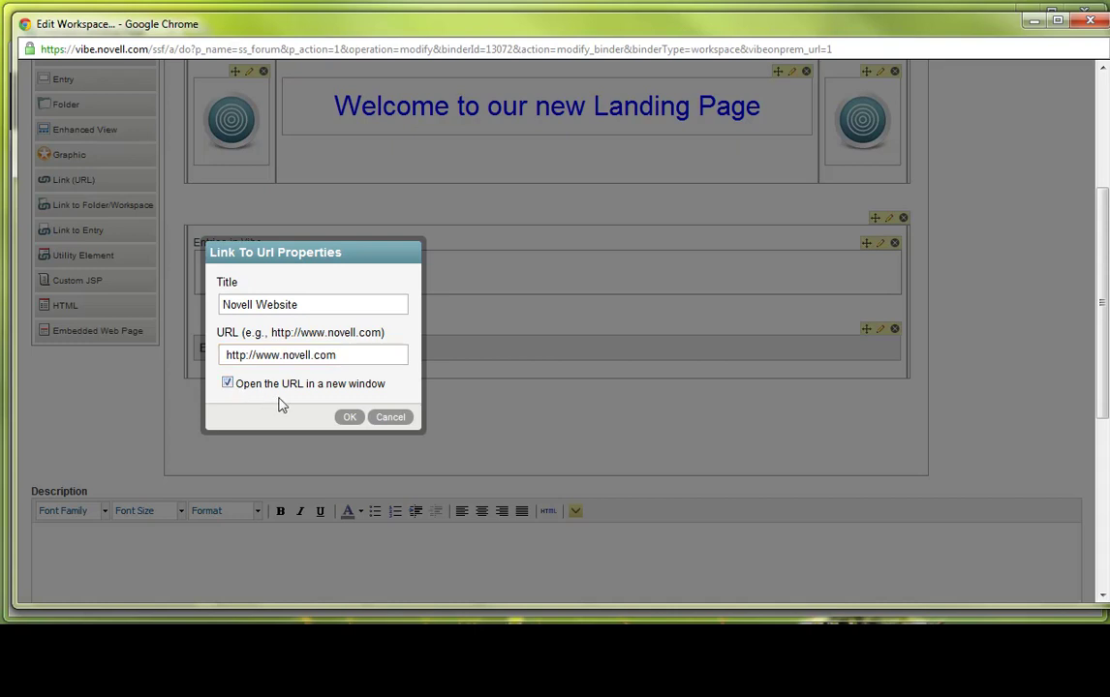
pyautogui.click(228, 383)
pyautogui.click(350, 419)
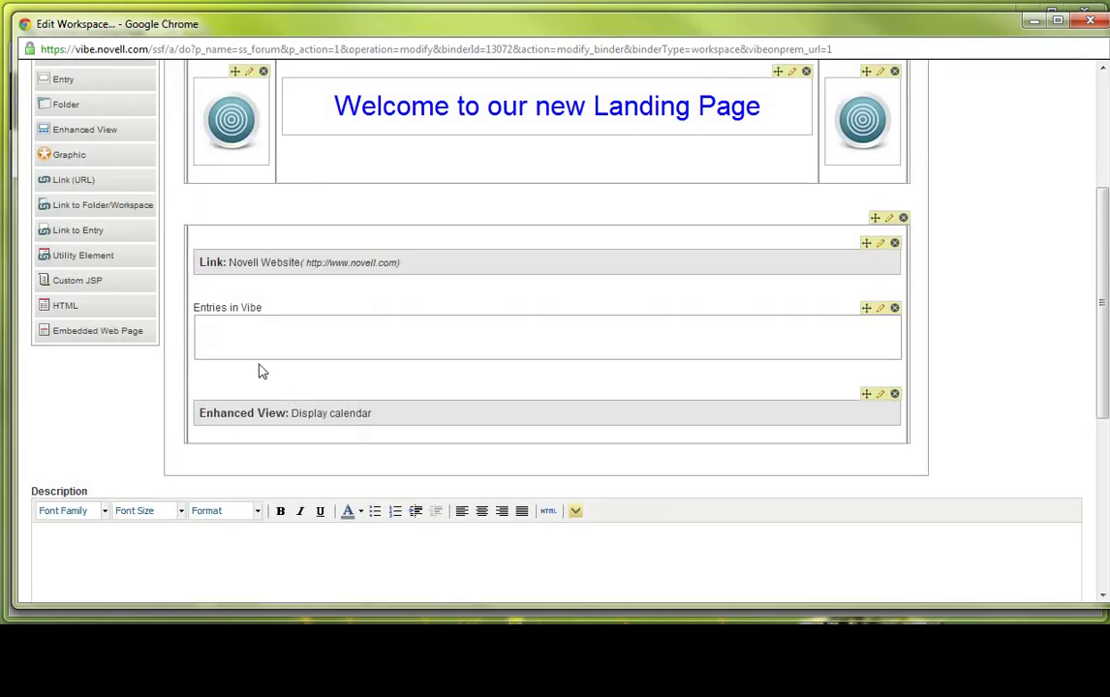
pyautogui.scroll(-5, 946, 429)
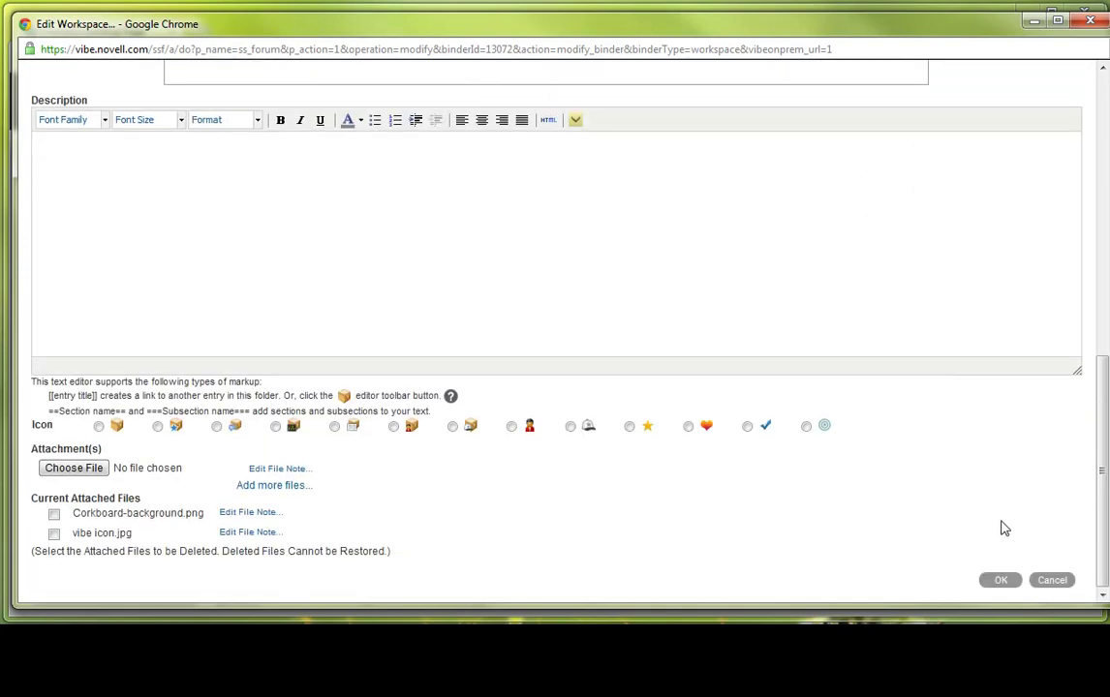
# Save the layout, test the Novell Website link, return, and open the Workspace menu
pyautogui.click(1000, 583)
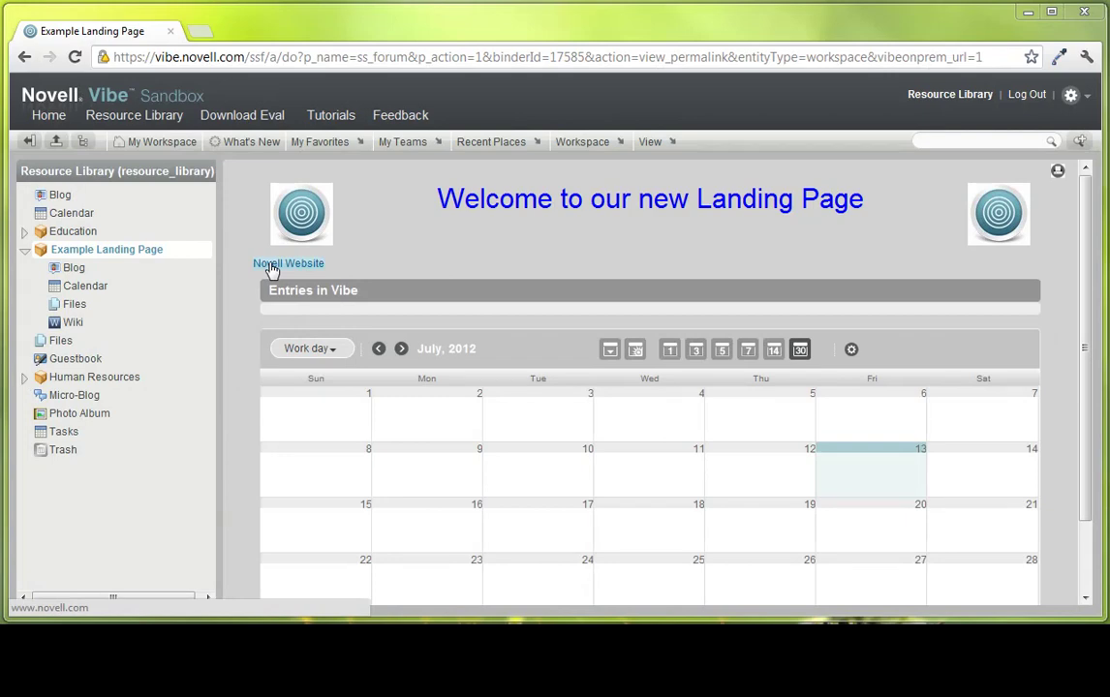
pyautogui.click(272, 269)
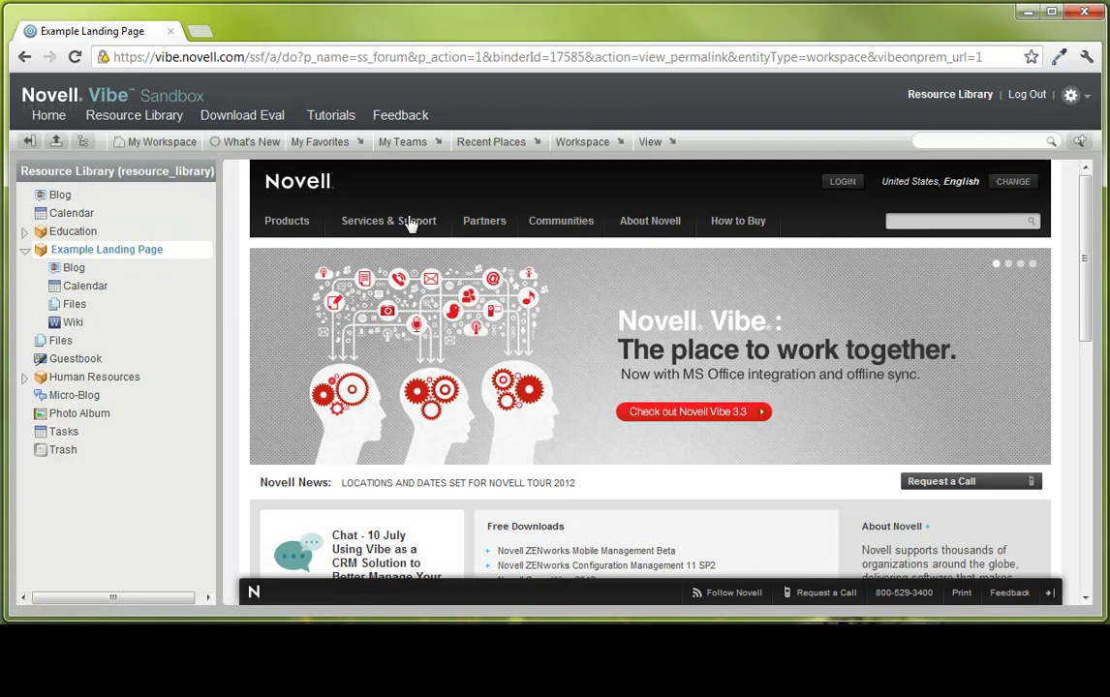
pyautogui.scroll(-10, 445, 488)
pyautogui.scroll(10, 448, 489)
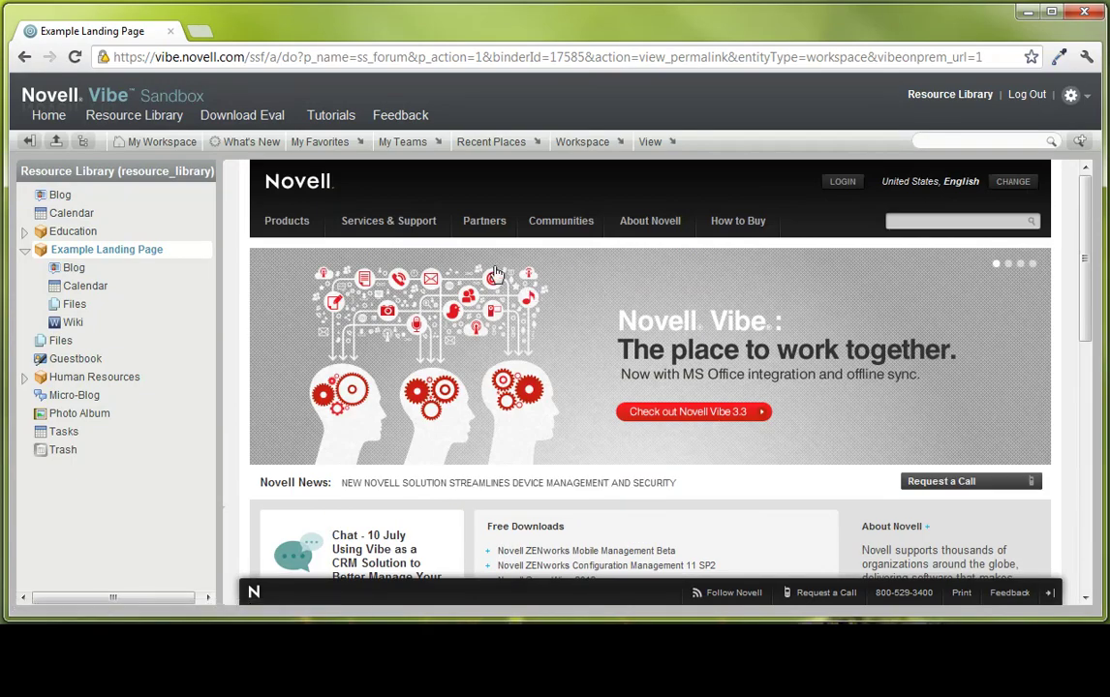
pyautogui.scroll(-10, 1027, 330)
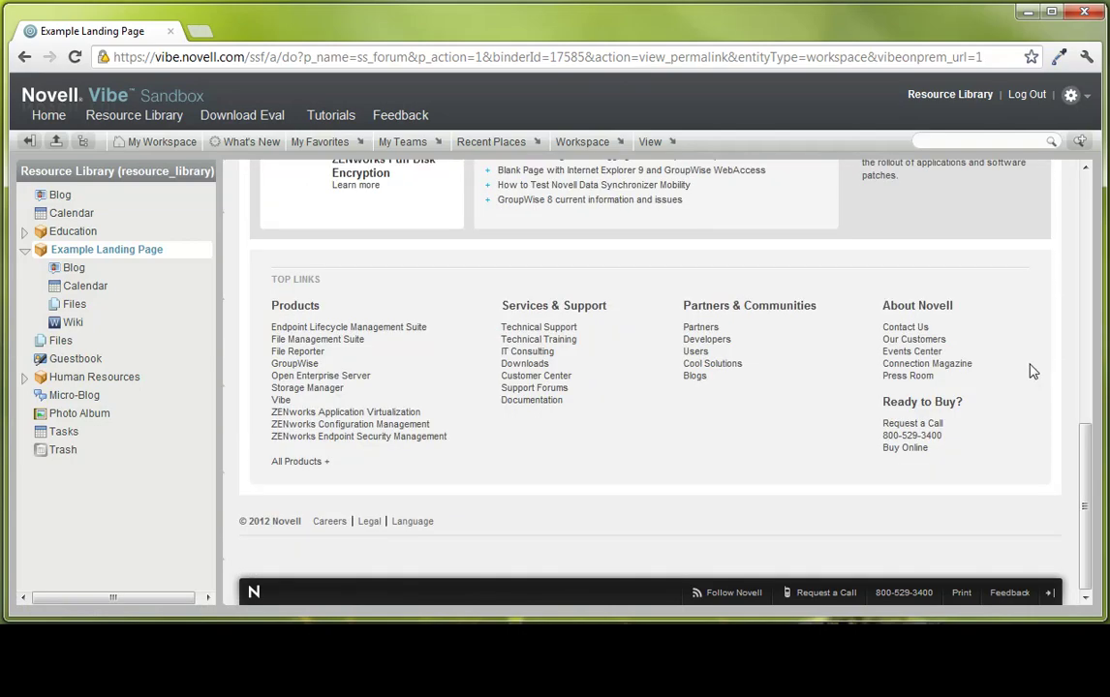
pyautogui.scroll(1, 471, 329)
pyautogui.click(24, 58)
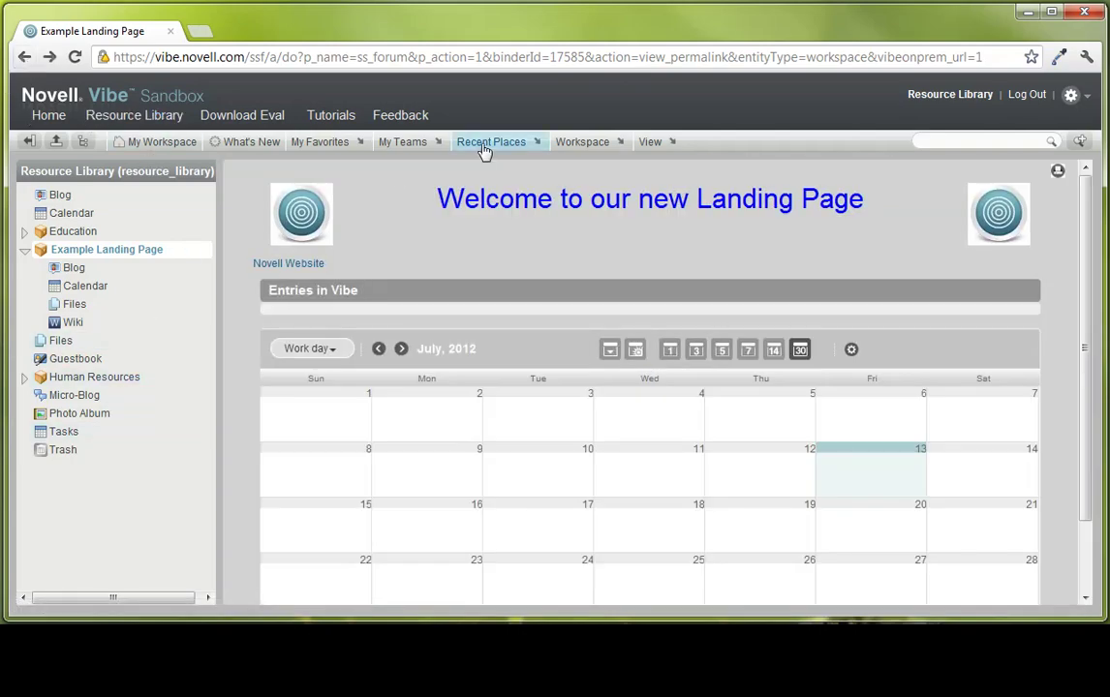
pyautogui.click(585, 143)
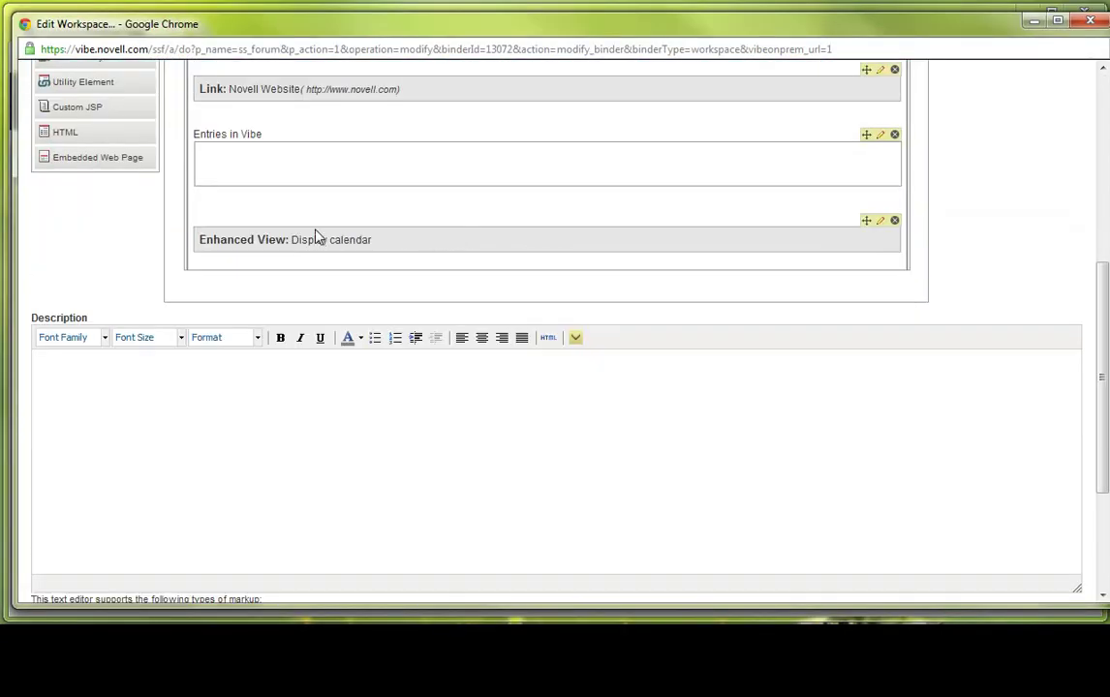
# Drag a Utility Element into the layout above the Novell Website link
pyautogui.scroll(1, 313, 239)
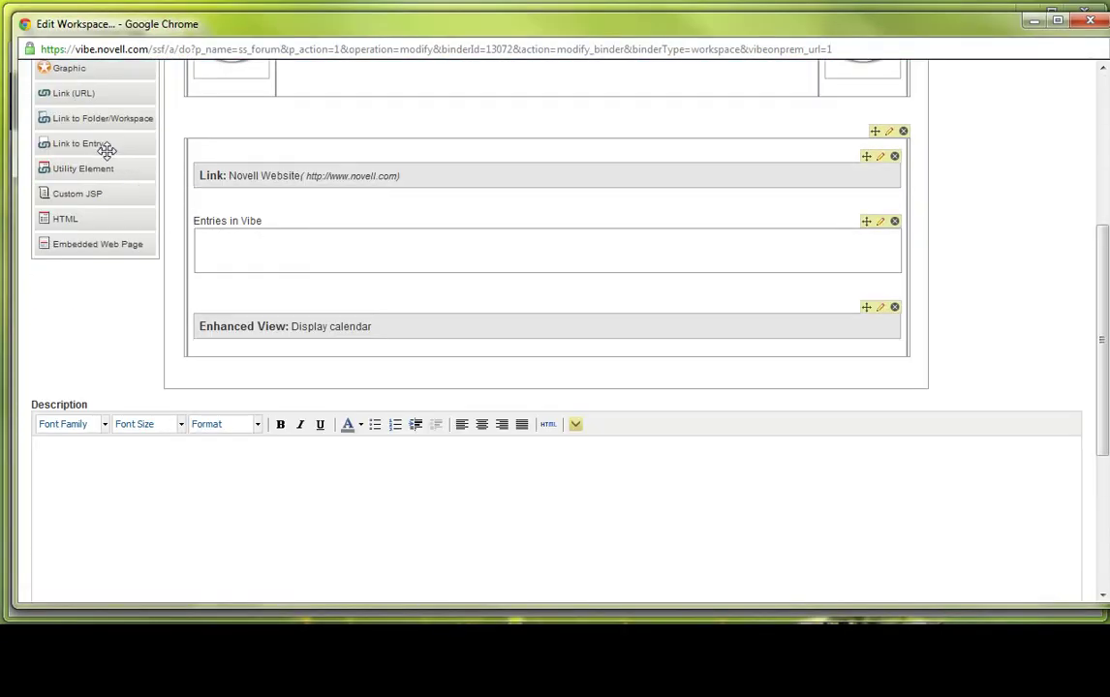
pyautogui.moveTo(110, 169); pyautogui.dragTo(496, 155)
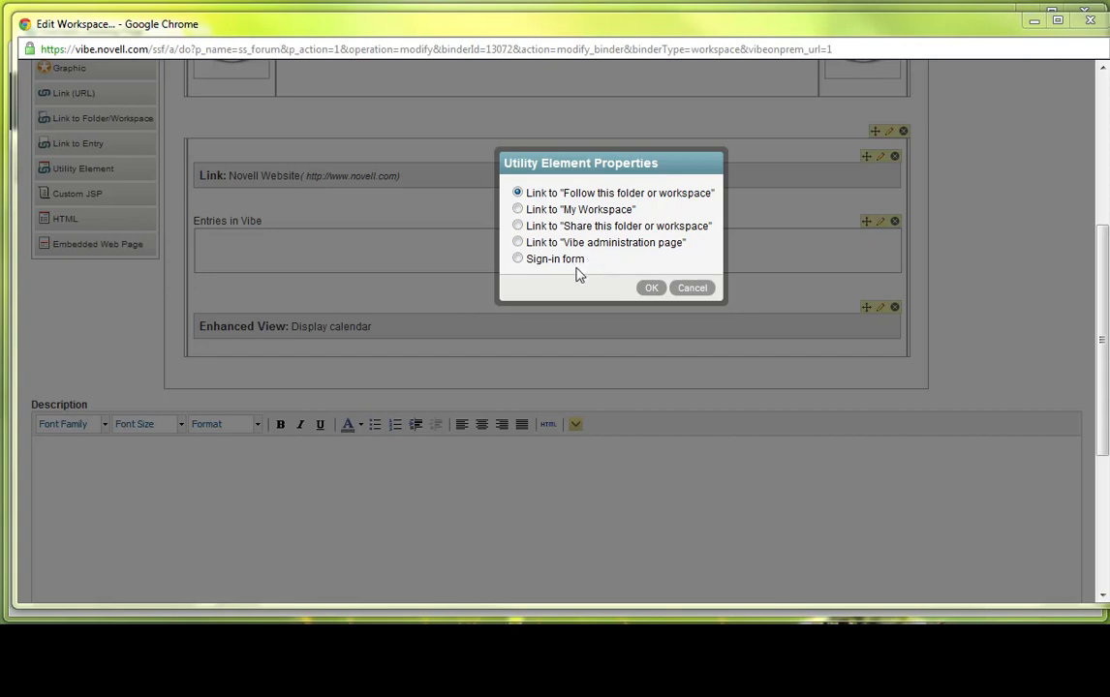
# Cancel the Utility and Custom JSP elements, then drop an Embedded Web Page above the calendar view
pyautogui.click(693, 287)
pyautogui.moveTo(990, 36)
pyautogui.mouseDown()
pyautogui.moveTo(991, 155)
pyautogui.moveTo(978, 30)
pyautogui.moveTo(987, 24)
pyautogui.mouseUp()
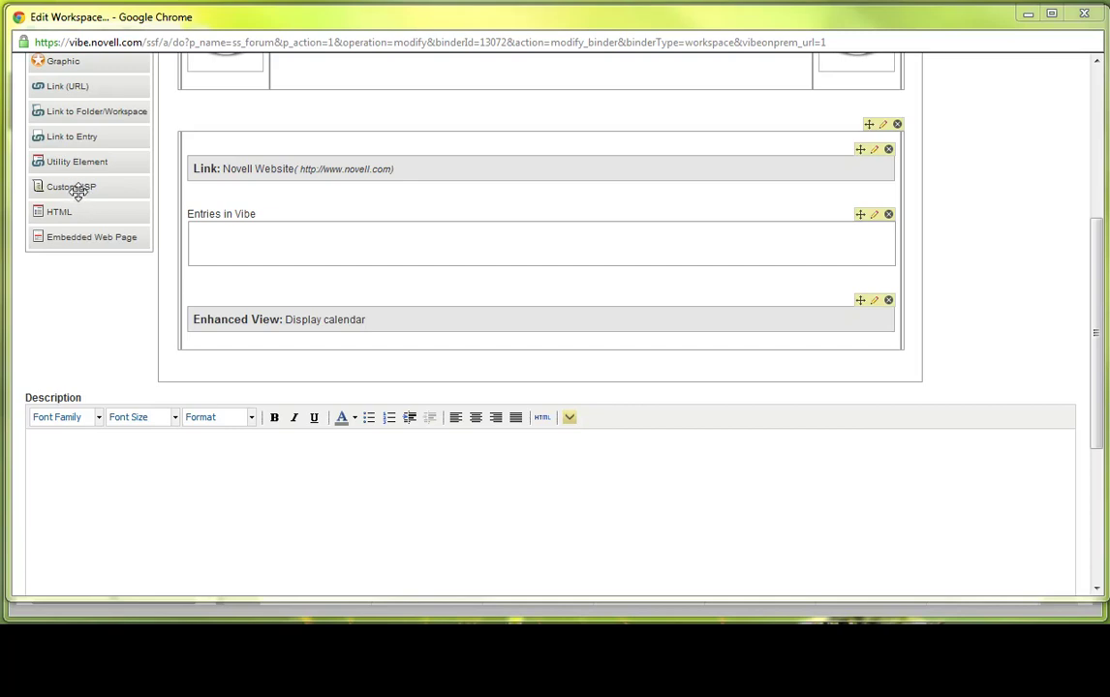
pyautogui.moveTo(77, 187); pyautogui.dragTo(523, 148)
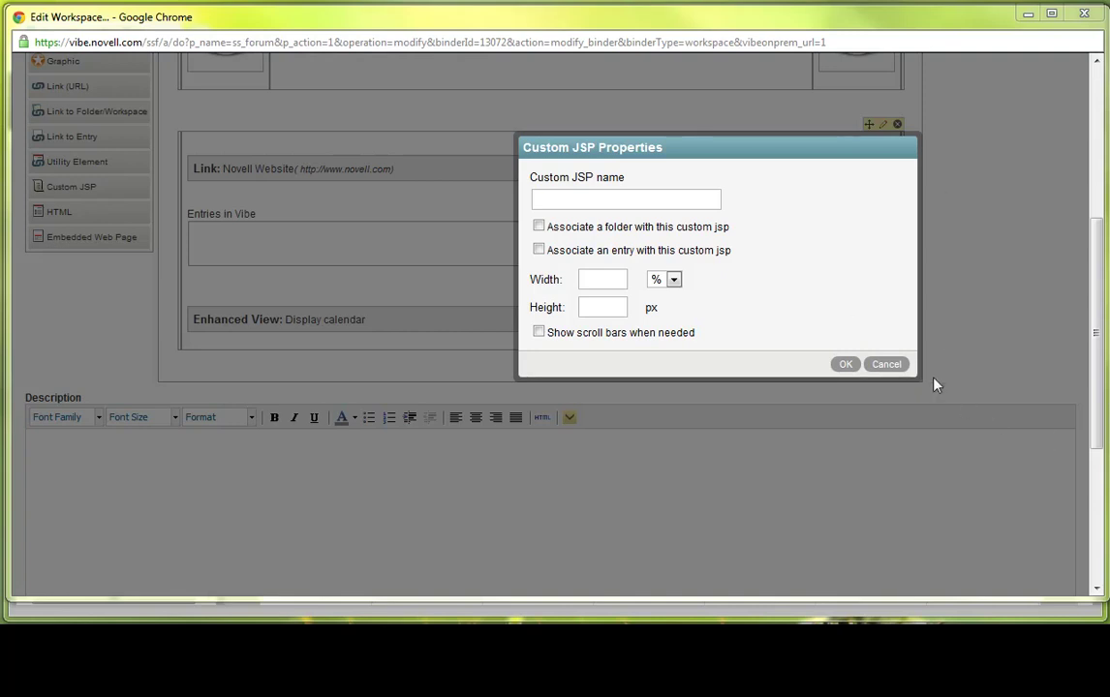
pyautogui.click(887, 366)
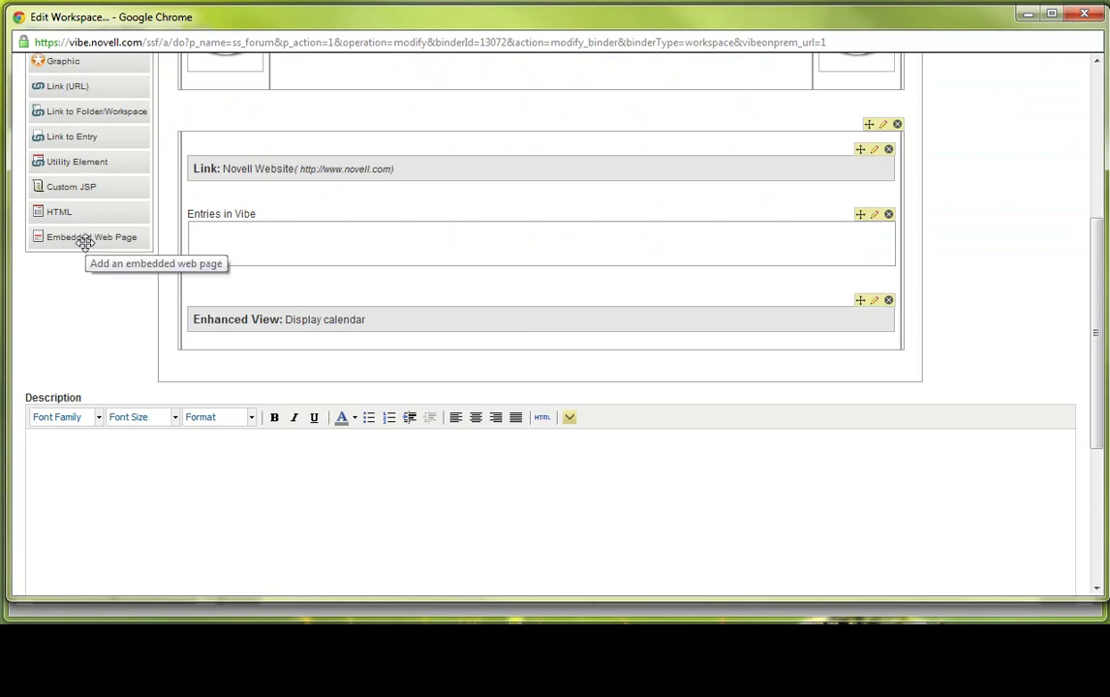
pyautogui.moveTo(85, 242); pyautogui.dragTo(447, 282)
# Set the embedded web page to 600 px height and 450 px width, then bring the landing page forward
pyautogui.click(573, 250)
pyautogui.moveTo(573, 250); pyautogui.dragTo(544, 252)
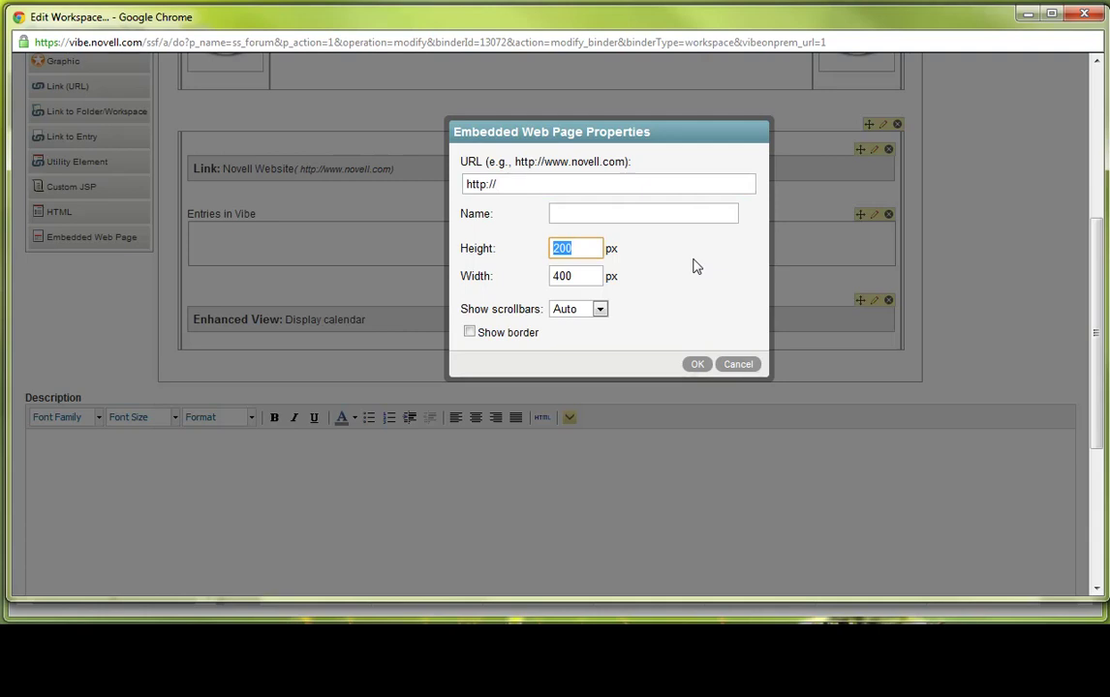
pyautogui.write('600')
pyautogui.press('Tab')
pyautogui.write('450')
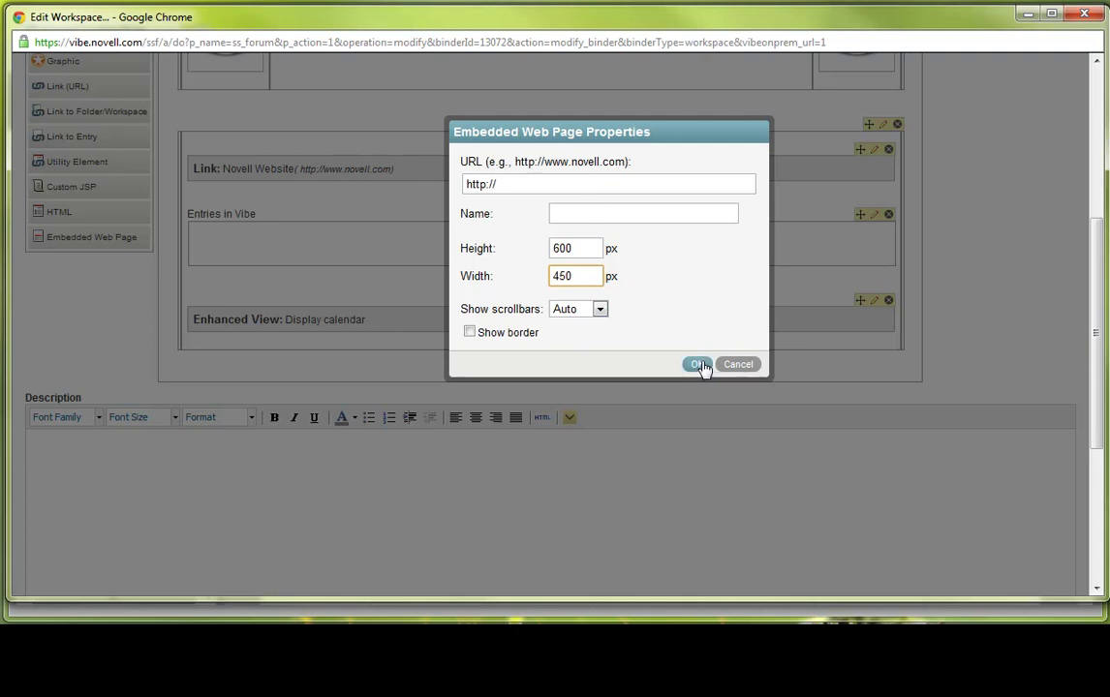
pyautogui.moveTo(533, 4); pyautogui.dragTo(537, 90)
pyautogui.click(324, 36)
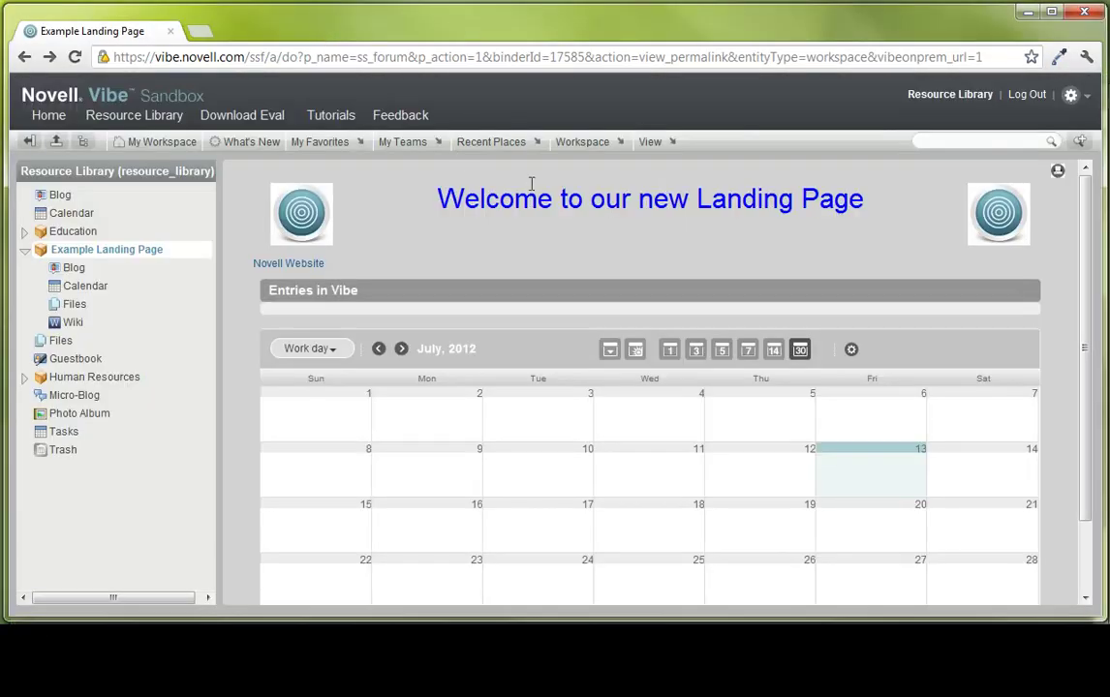
# Open novell.com in a new tab, preview the Request a Call form, and copy its link address
pyautogui.hotkey('ctrl', 't')
pyautogui.write('novell.com')
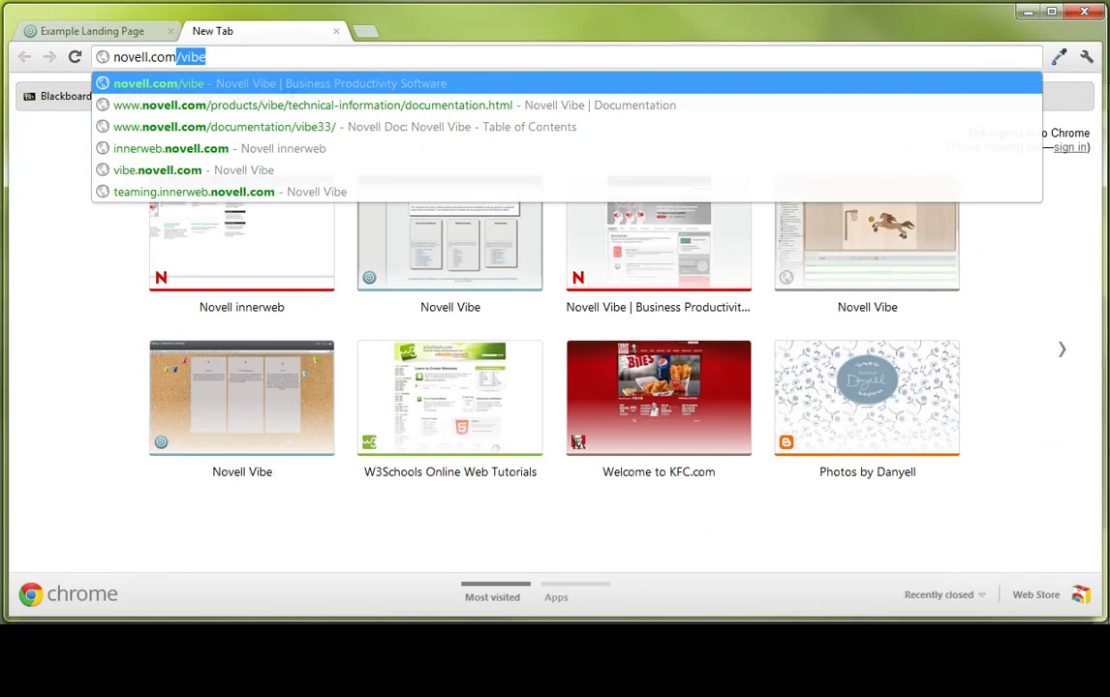
pyautogui.press('Delete')
pyautogui.press('Return')
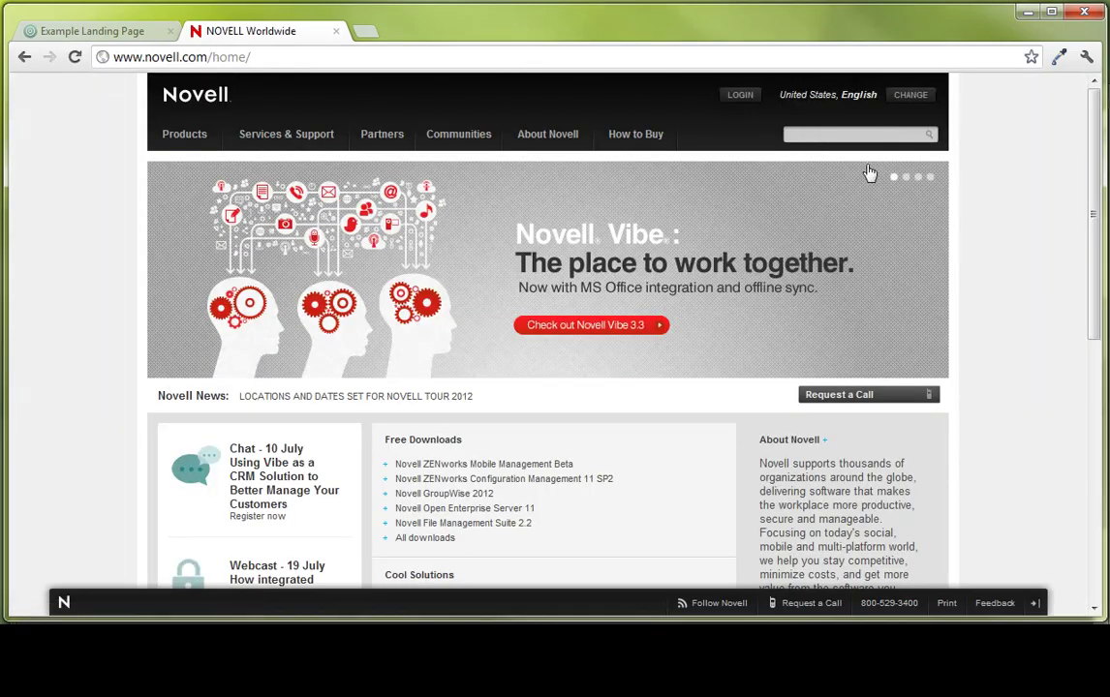
pyautogui.scroll(-2, 857, 372)
pyautogui.click(865, 312)
pyautogui.scroll(-3, 533, 248)
pyautogui.scroll(3, 559, 268)
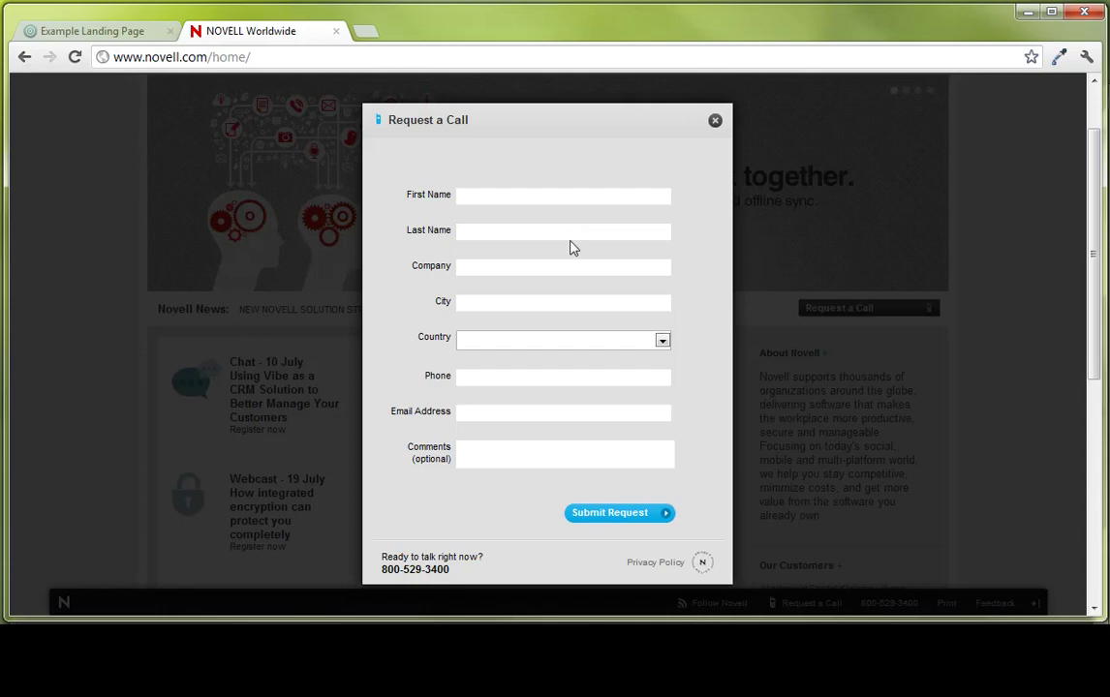
pyautogui.click(716, 121)
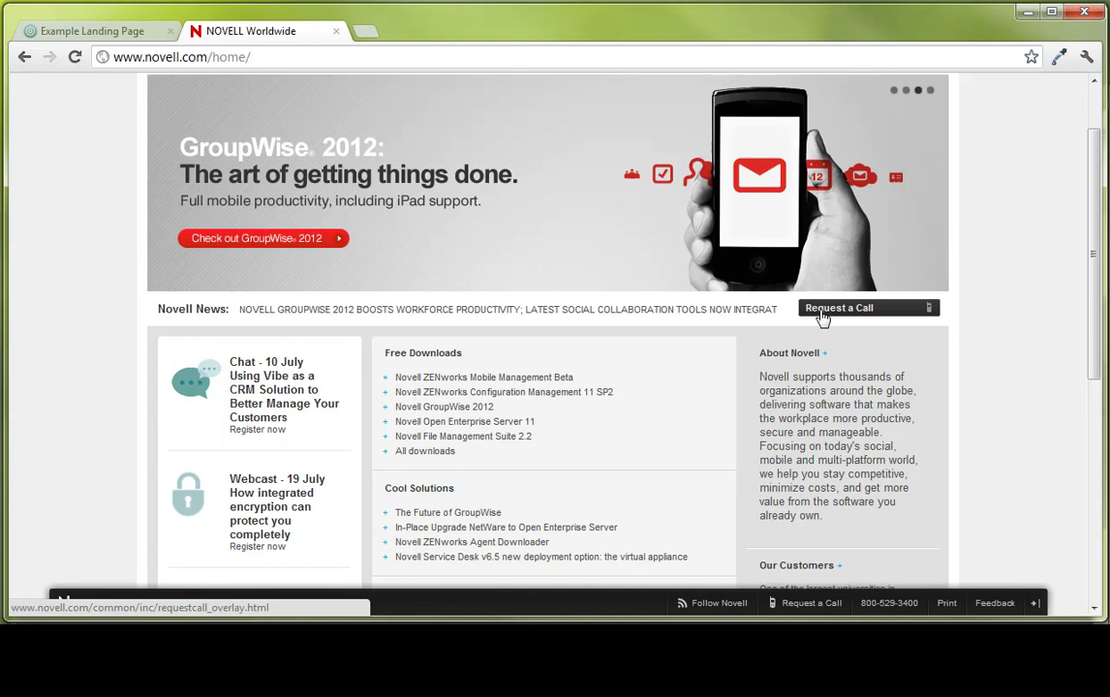
pyautogui.rightClick(821, 317)
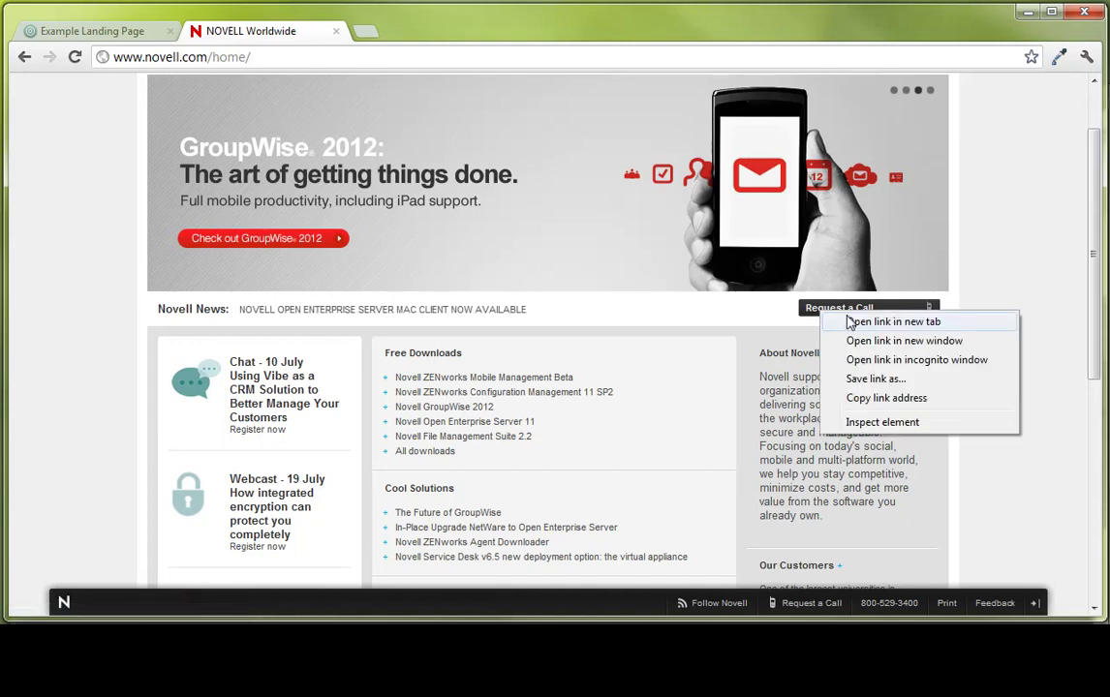
pyautogui.click(884, 398)
# Embed the copied requestcall_overlay.html address as a web page named 'Request a Call'
pyautogui.hotkey('alt', 'Tab')
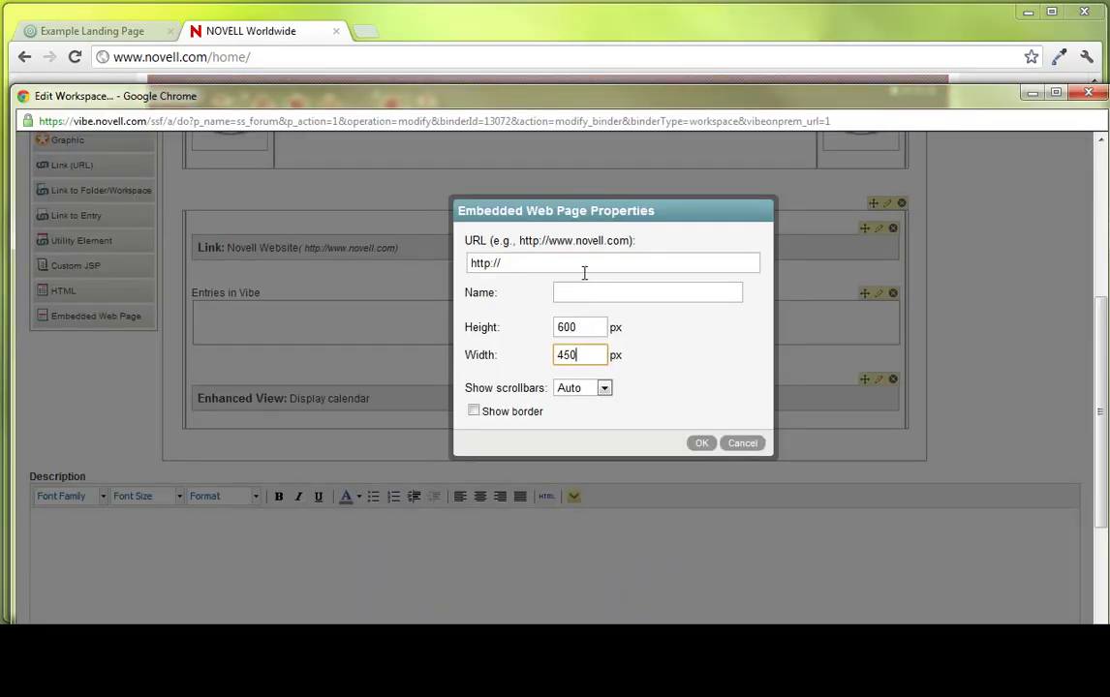
pyautogui.click(584, 264)
pyautogui.hotkey('ctrl', 'v')
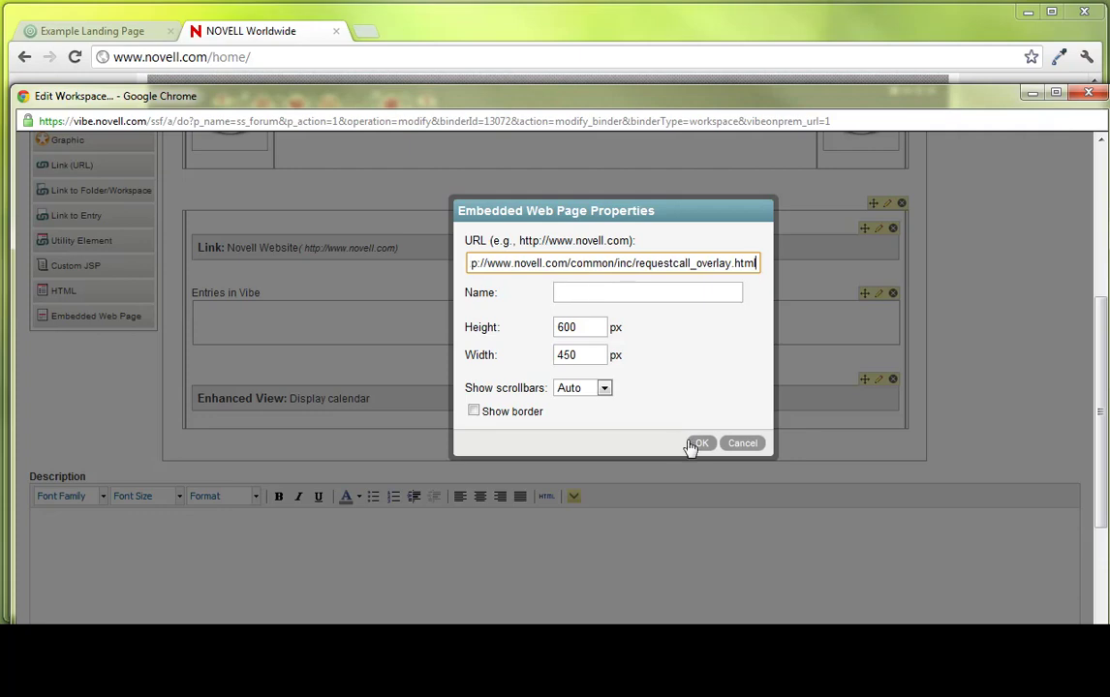
pyautogui.click(700, 298)
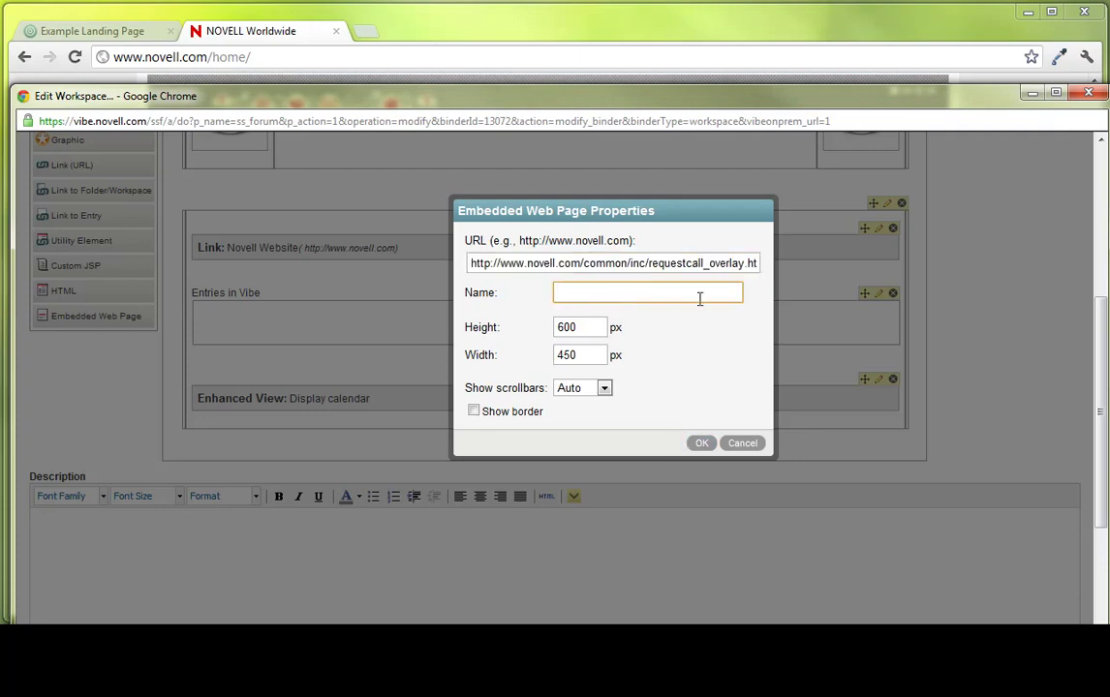
pyautogui.write('Request a Call')
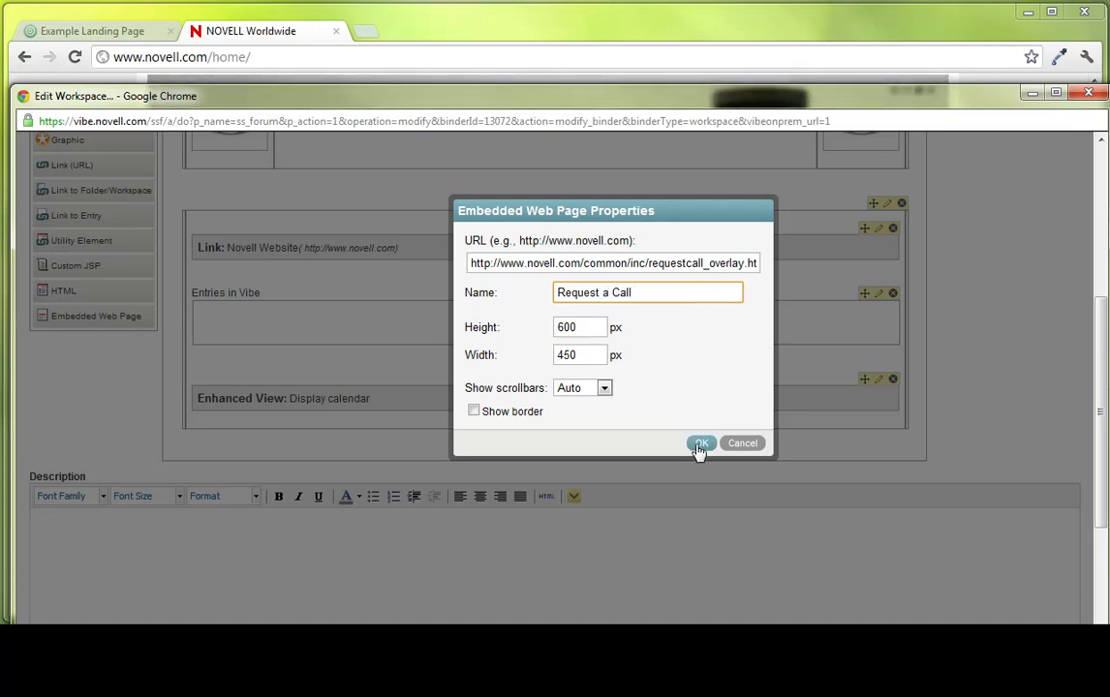
pyautogui.click(697, 446)
pyautogui.scroll(-5, 699, 468)
pyautogui.scroll(2, 604, 457)
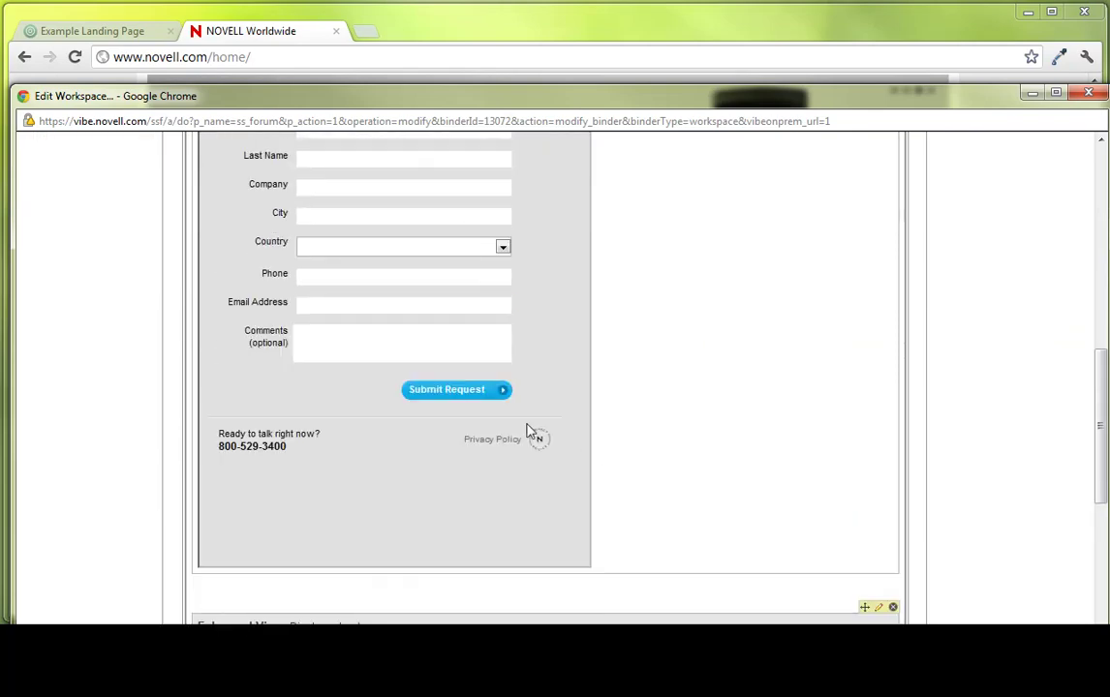
pyautogui.scroll(3, 523, 422)
pyautogui.scroll(-8, 621, 374)
pyautogui.moveTo(924, 94); pyautogui.dragTo(900, 12)
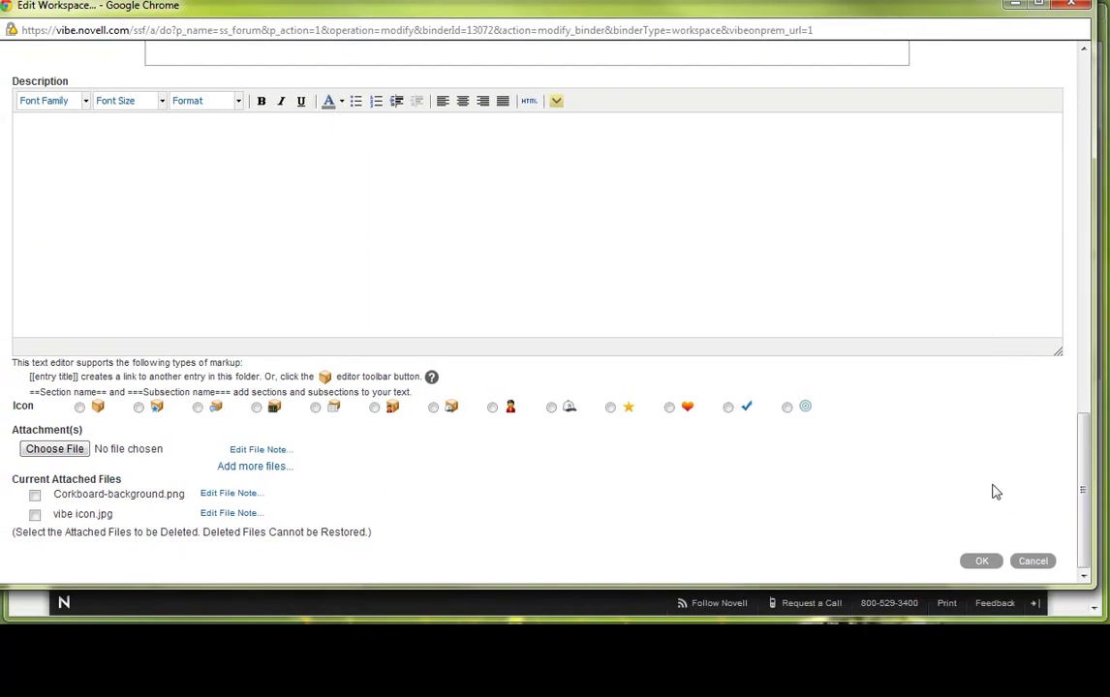
# Save the landing page layout changes in Edit Workspace
pyautogui.click(982, 562)
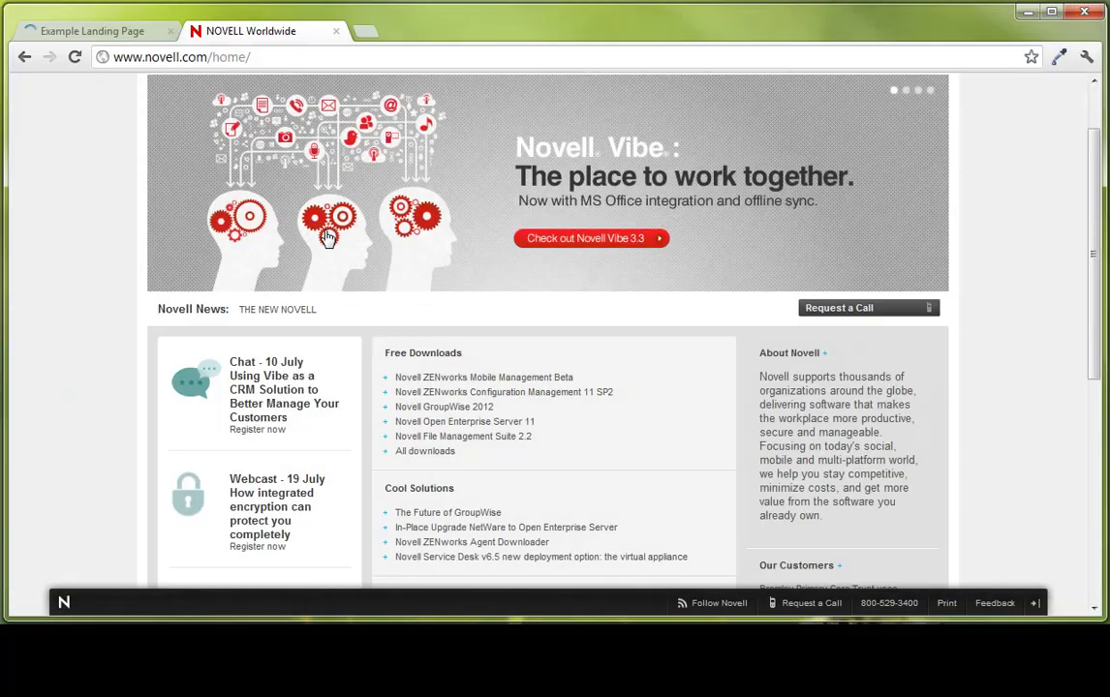
pyautogui.scroll(-4, 581, 271)
pyautogui.scroll(2, 581, 272)
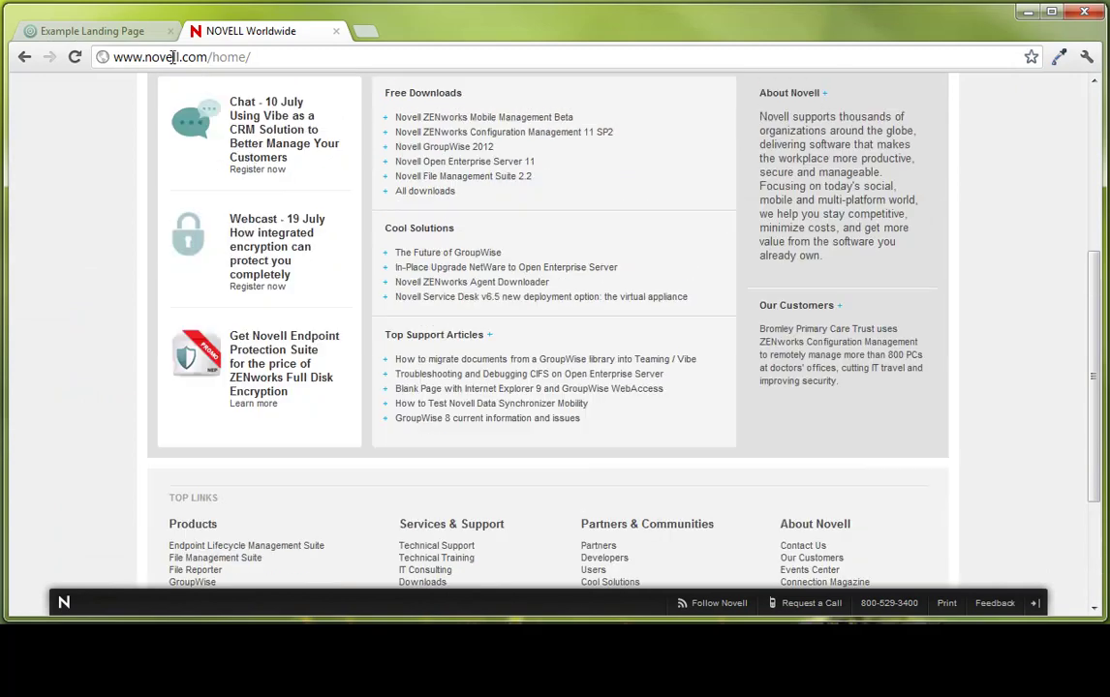
# Close the NOVELL Worldwide tab, check the embedded form, and open a new browser tab
pyautogui.click(336, 32)
pyautogui.scroll(-2, 812, 394)
pyautogui.scroll(-2, 808, 391)
pyautogui.scroll(4, 808, 389)
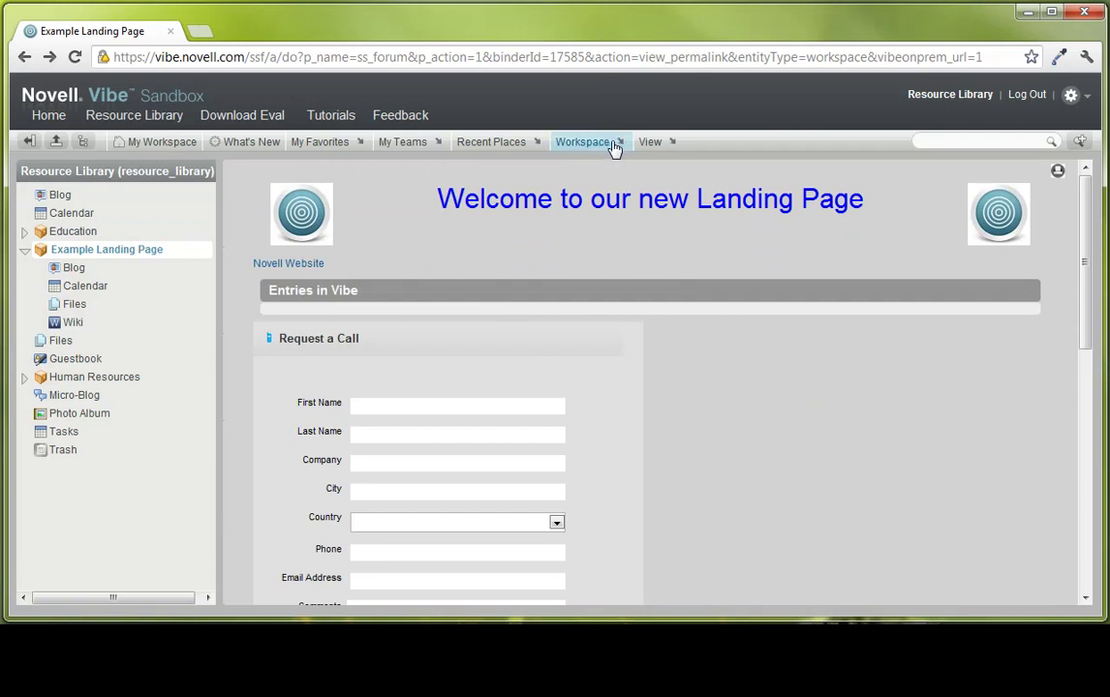
pyautogui.click(199, 32)
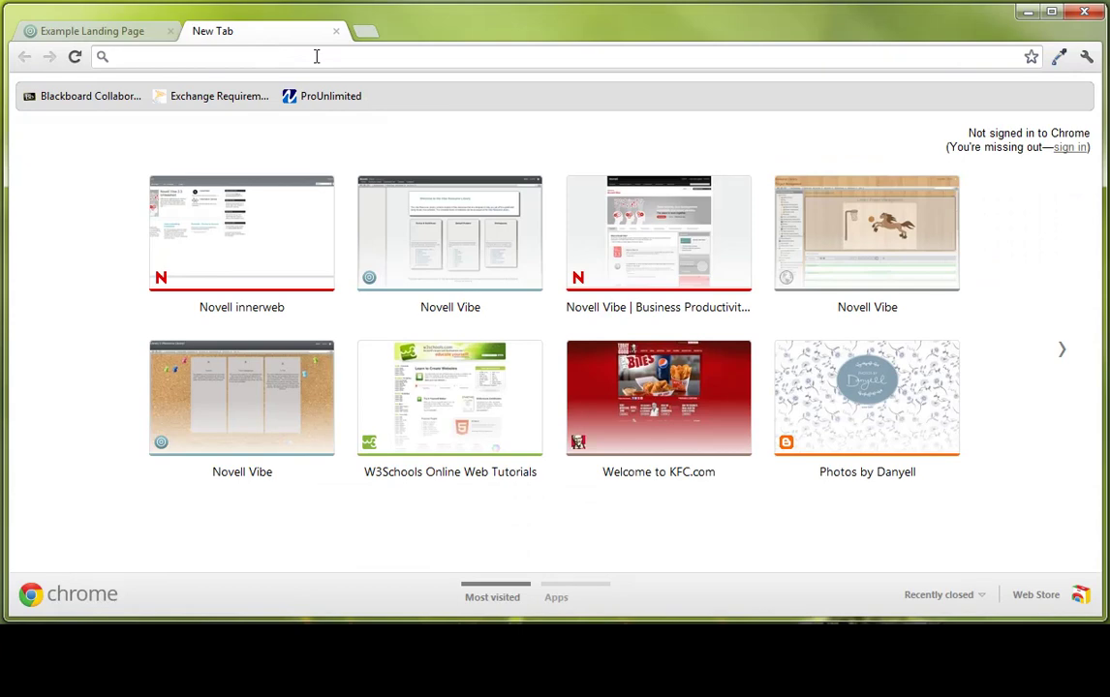
# Load gmail.novell.com/gw/webacc, clear the Username field, and select the page address
pyautogui.write('gmail.')
pyautogui.press('Return')
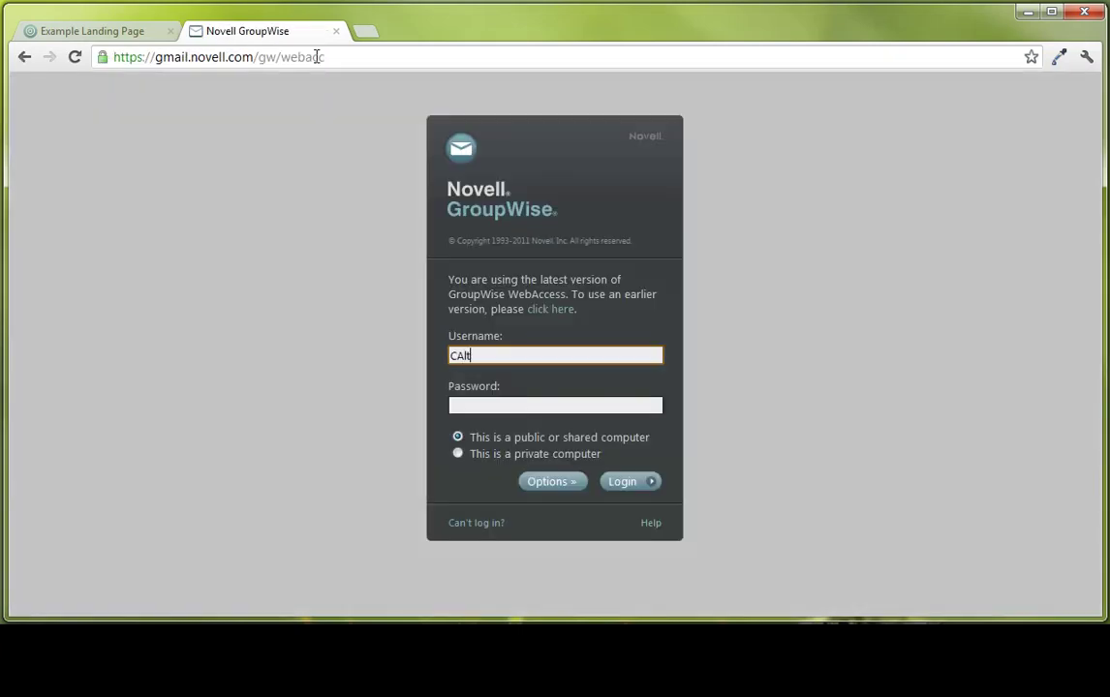
pyautogui.press('BackSpace')
pyautogui.press('BackSpace')
pyautogui.click(281, 56)
pyautogui.hotkey('ctrl', 'c')
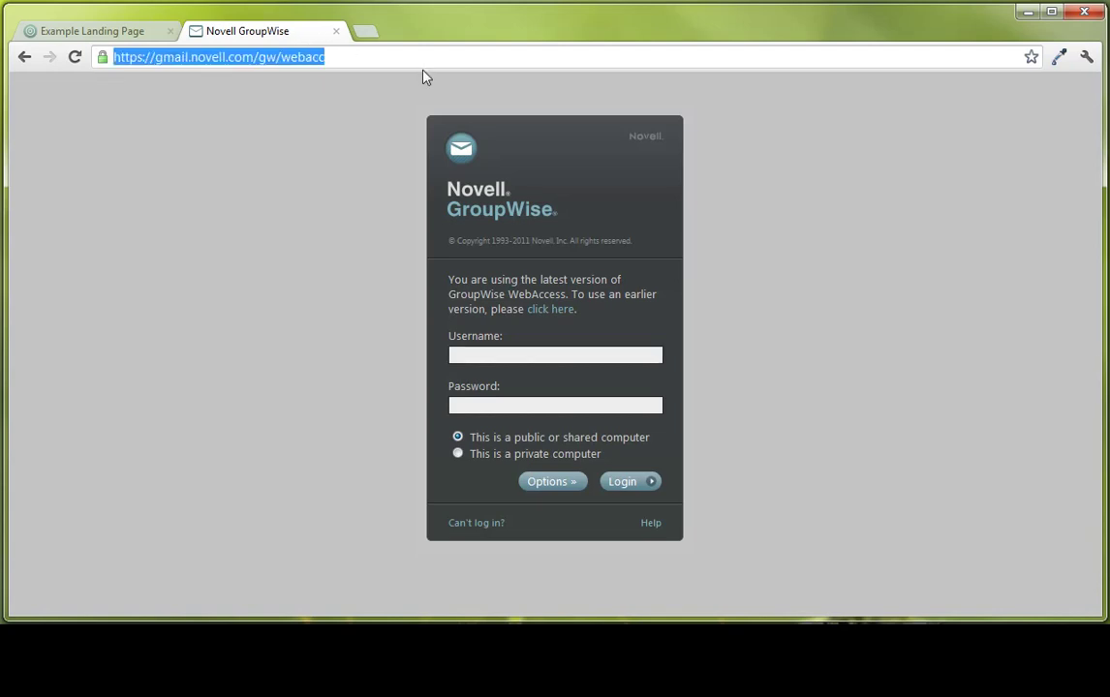
# Edit the Example Landing Page workspace and drag a new table into its layout
pyautogui.click(77, 31)
pyautogui.click(575, 145)
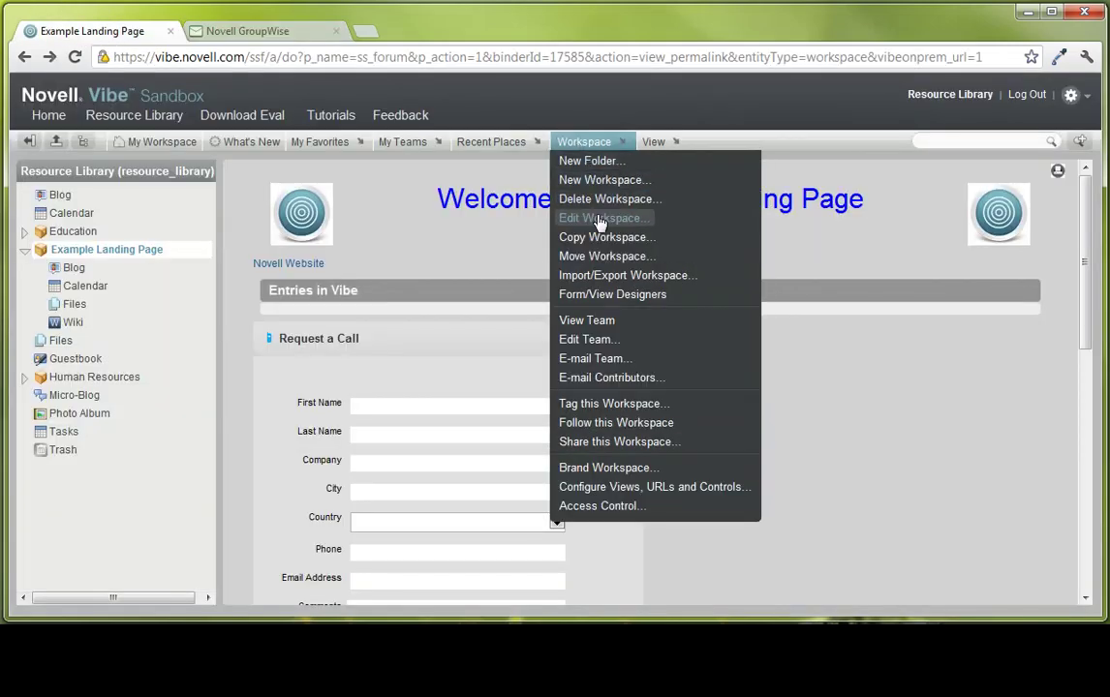
pyautogui.click(594, 216)
pyautogui.scroll(-2, 418, 295)
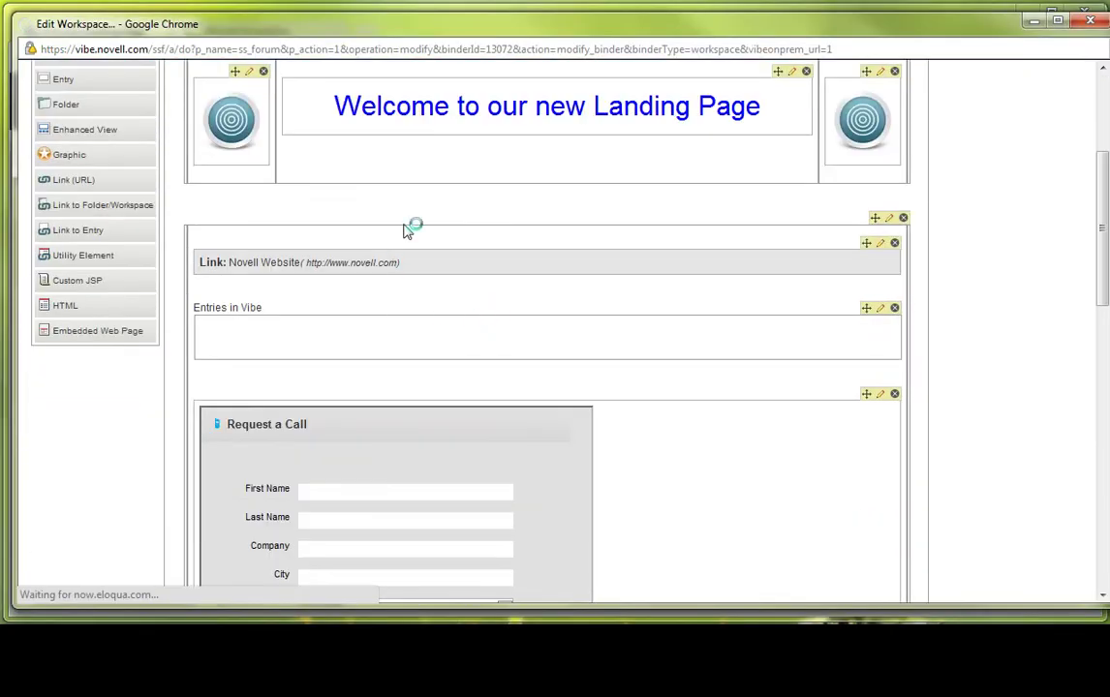
pyautogui.scroll(1, 124, 155)
pyautogui.scroll(1, 126, 160)
pyautogui.moveTo(104, 201); pyautogui.dragTo(540, 403)
pyautogui.scroll(-1, 581, 426)
# Set the new table to four columns
pyautogui.click(696, 430)
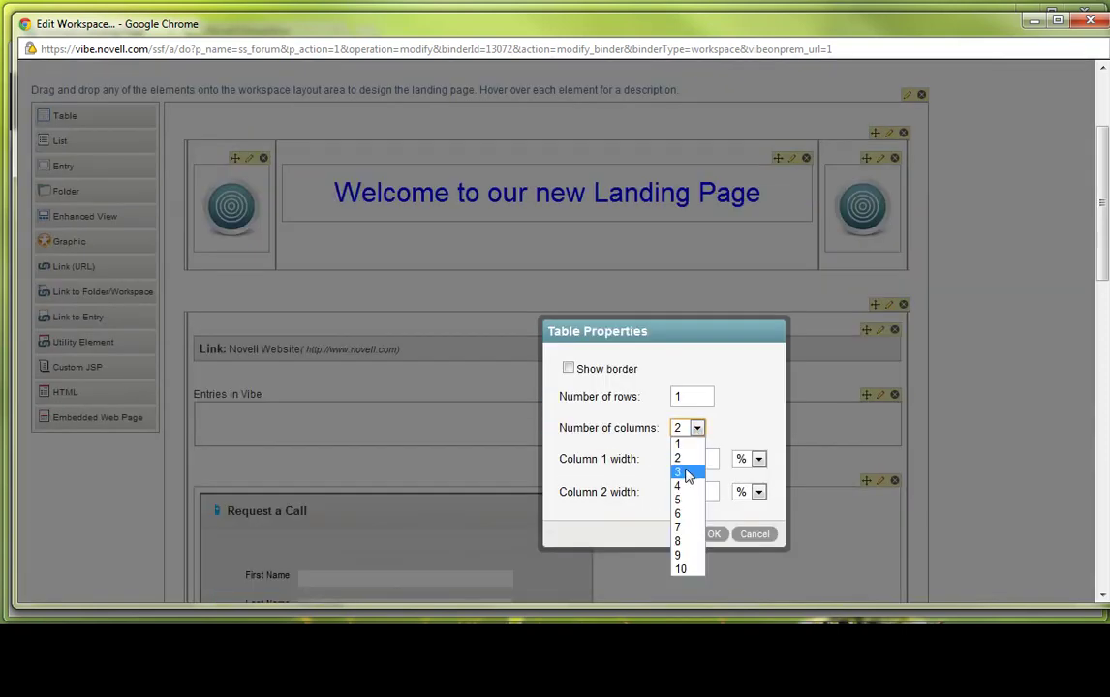
pyautogui.click(688, 469)
pyautogui.write('*')
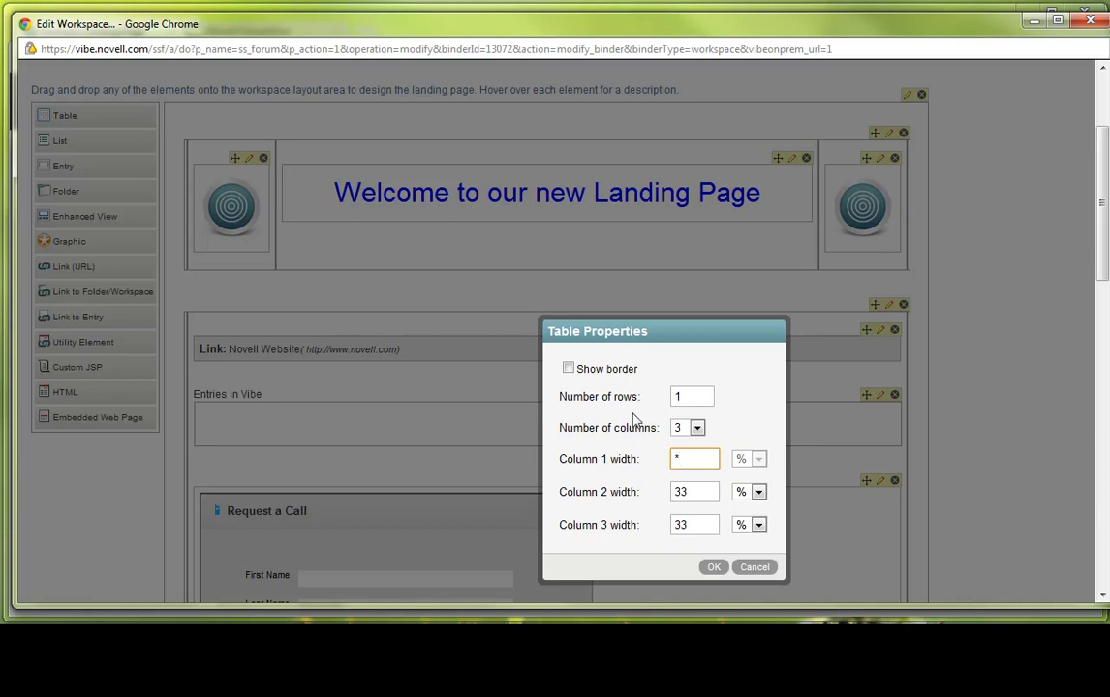
pyautogui.click(707, 492)
pyautogui.click(697, 428)
pyautogui.click(704, 485)
# Set column widths to *, 450 px, 450 px and *, then insert the table
pyautogui.doubleClick(698, 465)
pyautogui.write('*')
pyautogui.doubleClick(711, 491)
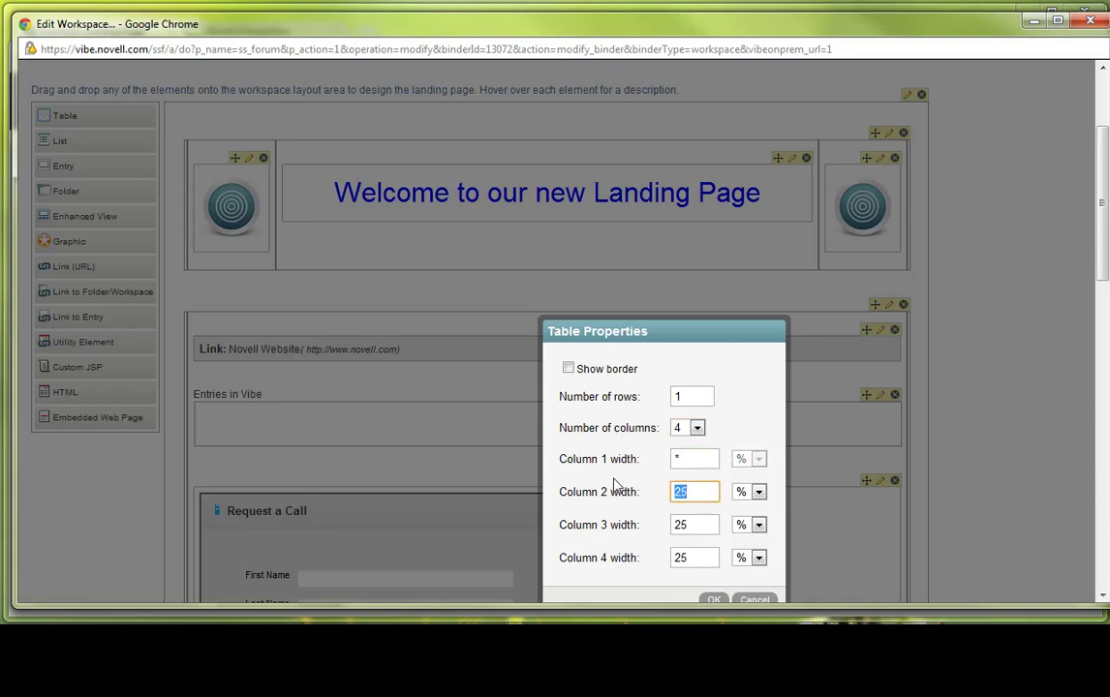
pyautogui.write('450')
pyautogui.press('Tab')
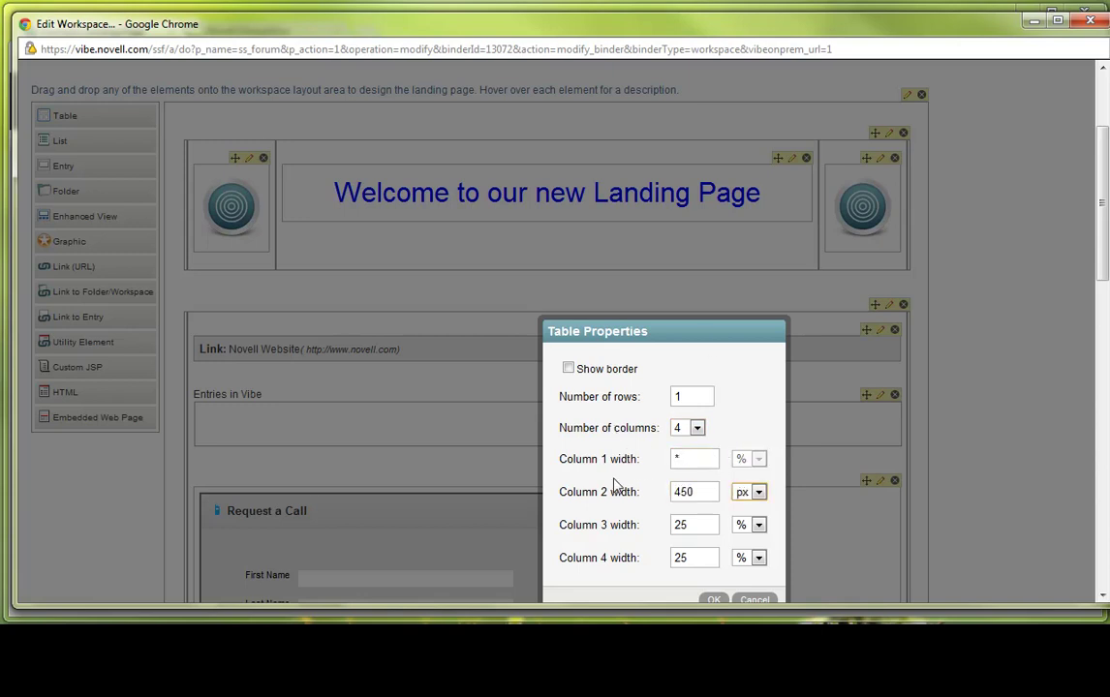
pyautogui.press('Tab')
pyautogui.write('4')
pyautogui.press('Tab')
pyautogui.press('p')
pyautogui.press('Tab')
pyautogui.press('BackSpace')
pyautogui.write('*')
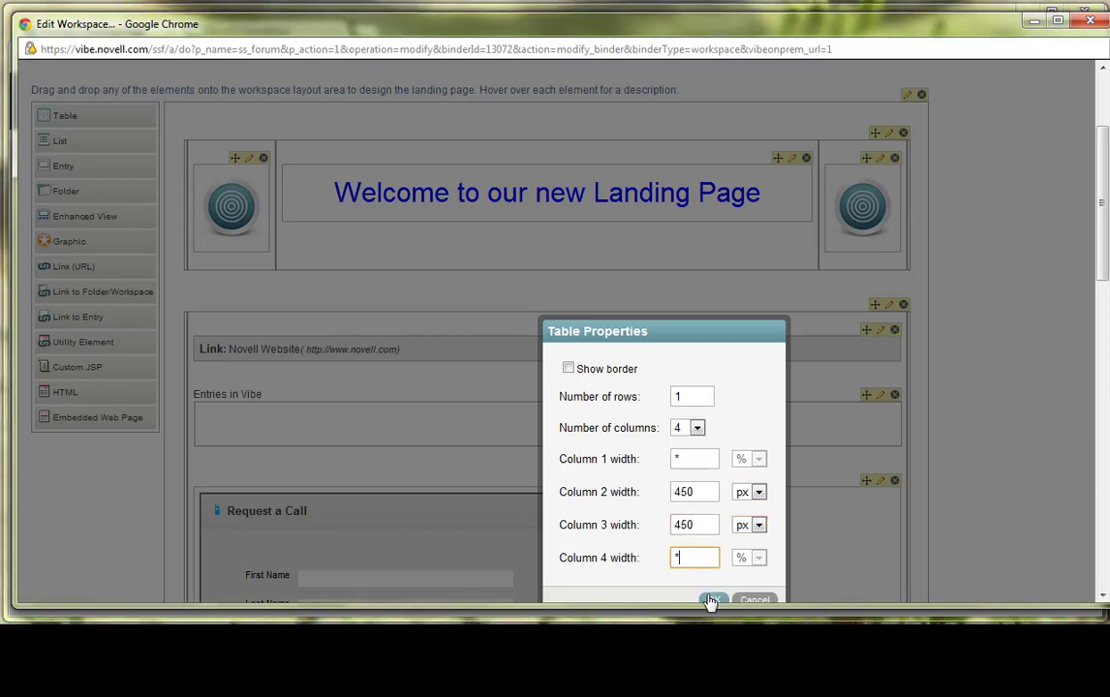
pyautogui.click(713, 598)
# Move the Request a Call form into the left cell and add an Embedded Web Page to the right cell
pyautogui.scroll(-1, 404, 416)
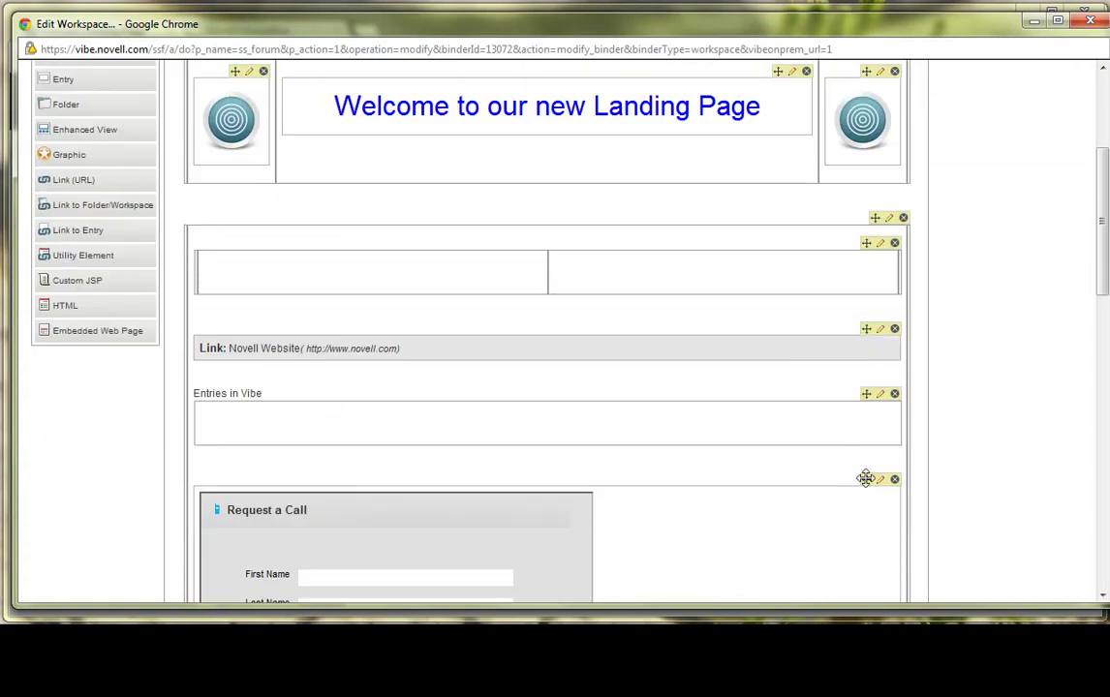
pyautogui.moveTo(866, 479); pyautogui.dragTo(506, 277)
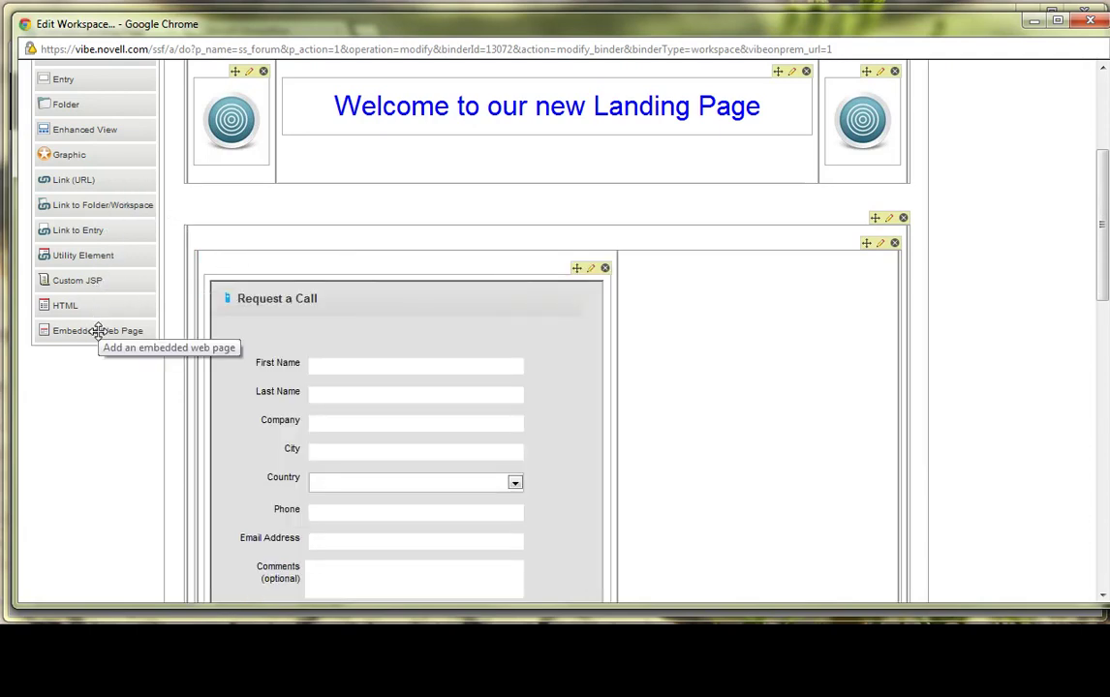
pyautogui.moveTo(87, 329); pyautogui.dragTo(699, 356)
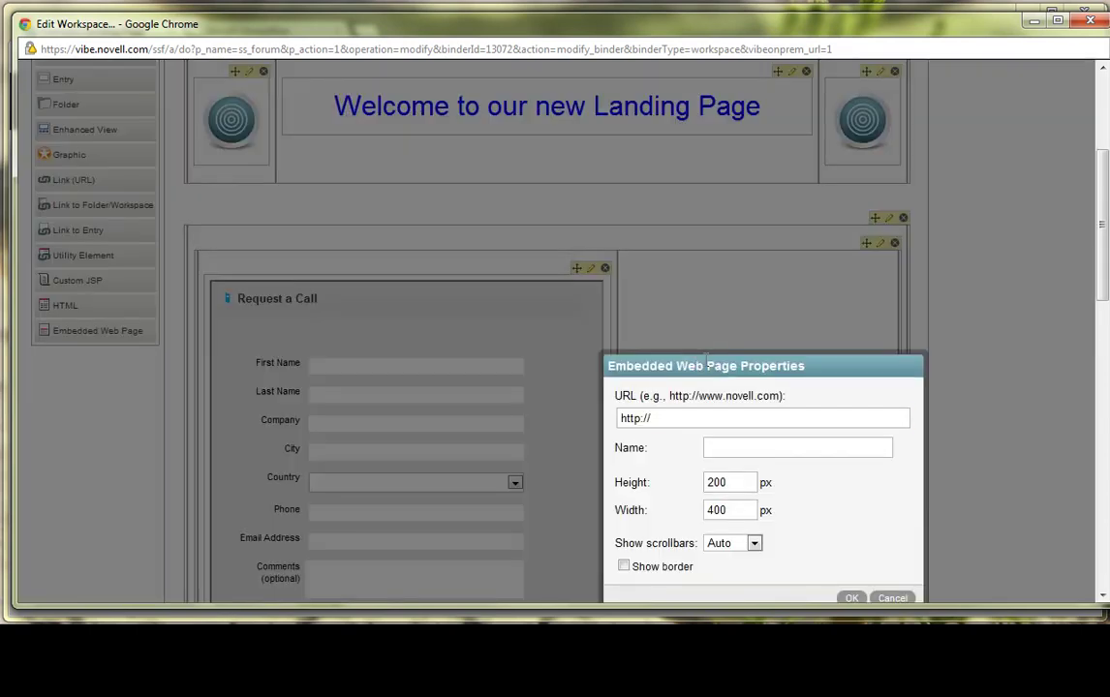
# Give the embedded page the GroupWise WebAccess address, name 'WebAccess Email', height 600, width 450
pyautogui.tripleClick(717, 427)
pyautogui.hotkey('ctrl', 'v')
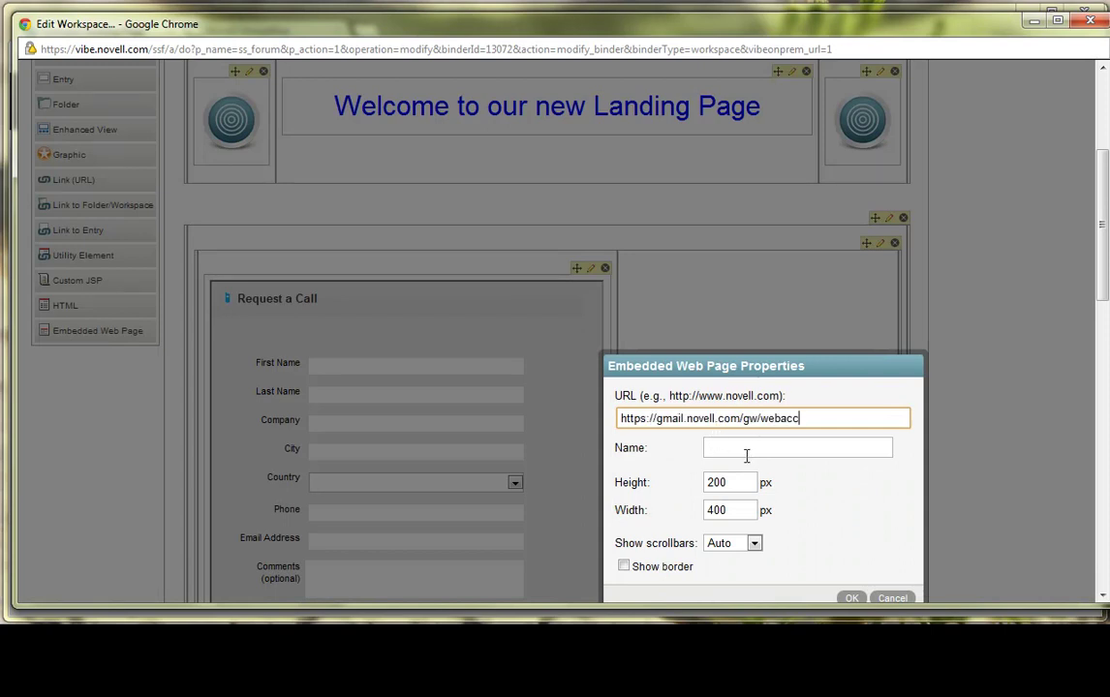
pyautogui.click(746, 452)
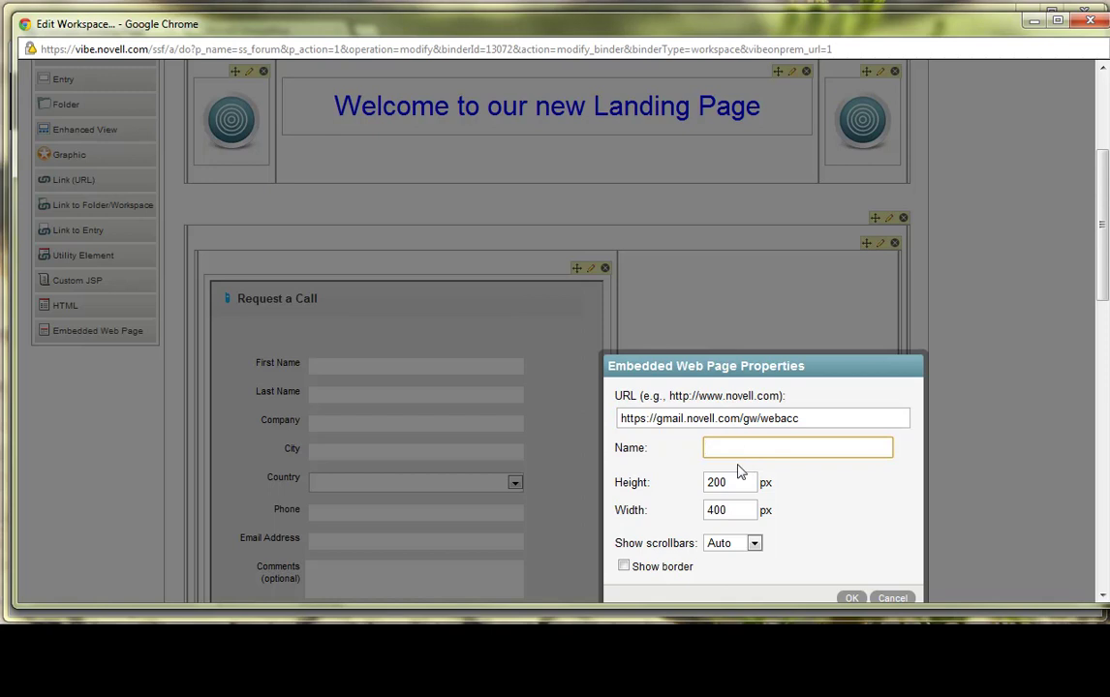
pyautogui.write('Web')
pyautogui.press('BackSpace')
pyautogui.write('Access Email')
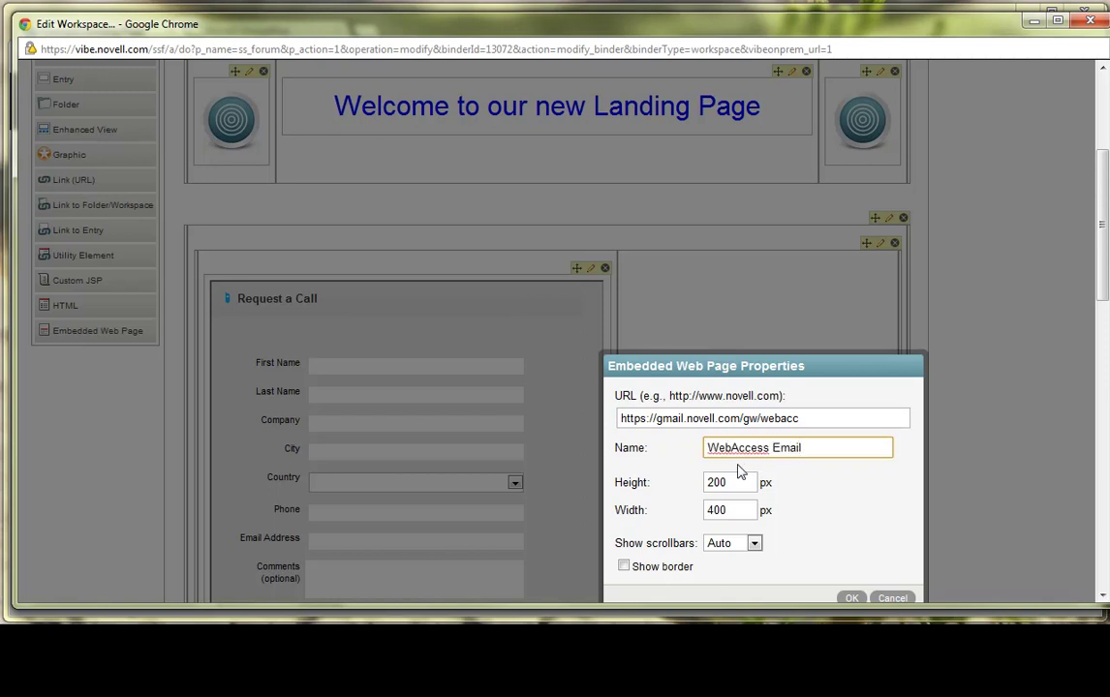
pyautogui.press('Tab')
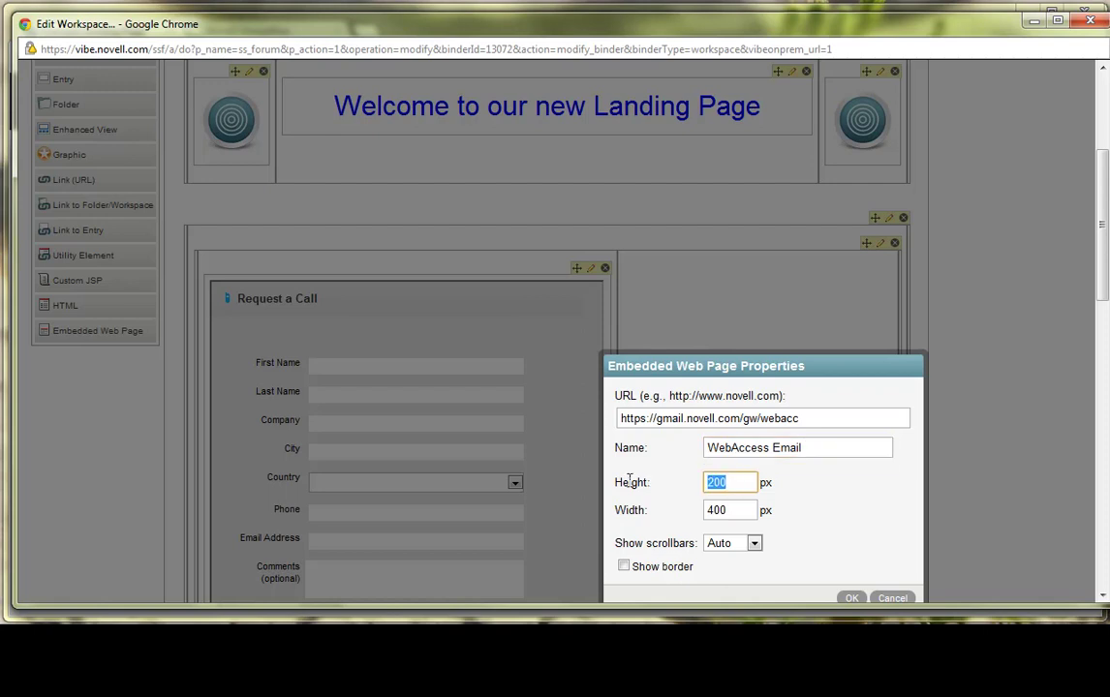
pyautogui.write('600')
pyautogui.press('Tab')
pyautogui.write('4')
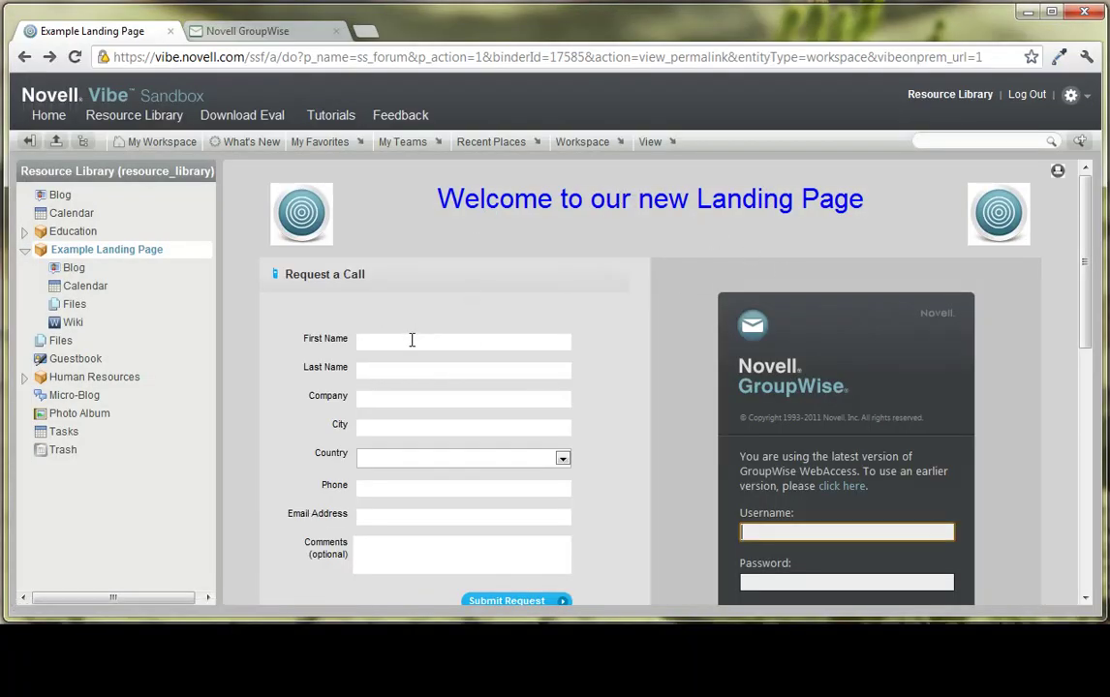
# Sign into GroupWise in the embedded panel with the account username
pyautogui.scroll(-3, 475, 320)
pyautogui.scroll(3, 504, 325)
pyautogui.scroll(-3, 678, 310)
pyautogui.write('llom')
pyautogui.press('Tab')
pyautogui.press('Return')
# Browse the GroupWise mailbox inside the embedded panel
pyautogui.scroll(-2, 910, 469)
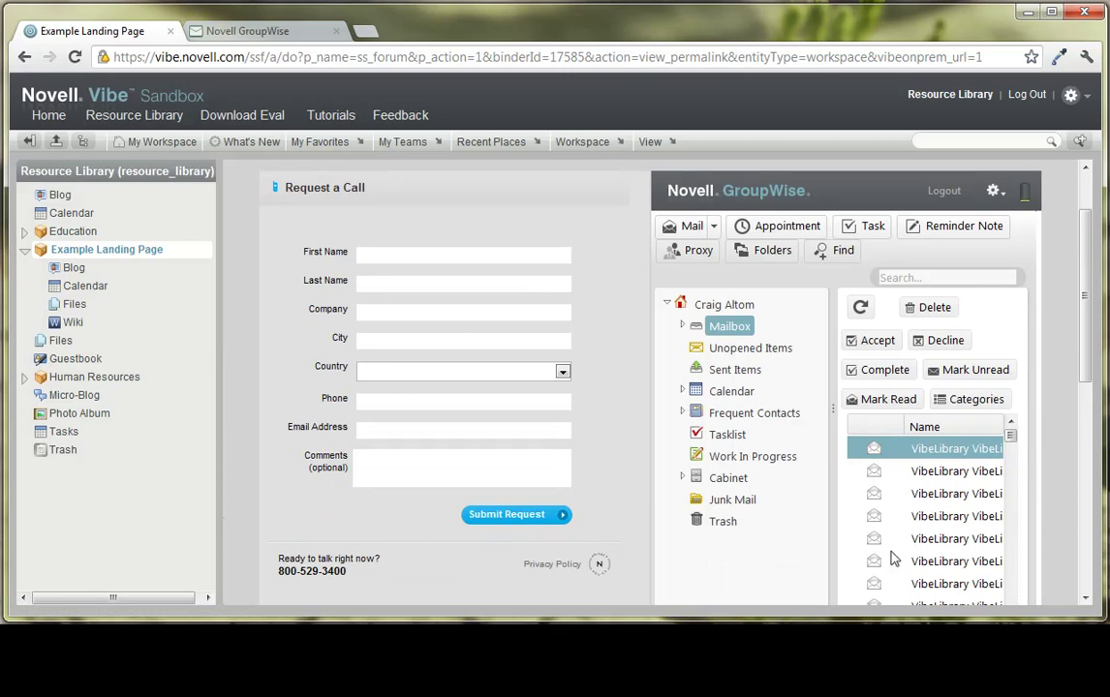
pyautogui.scroll(-2, 889, 555)
pyautogui.scroll(-3, 1086, 378)
pyautogui.moveTo(887, 516); pyautogui.dragTo(849, 513)
pyautogui.scroll(5, 1011, 445)
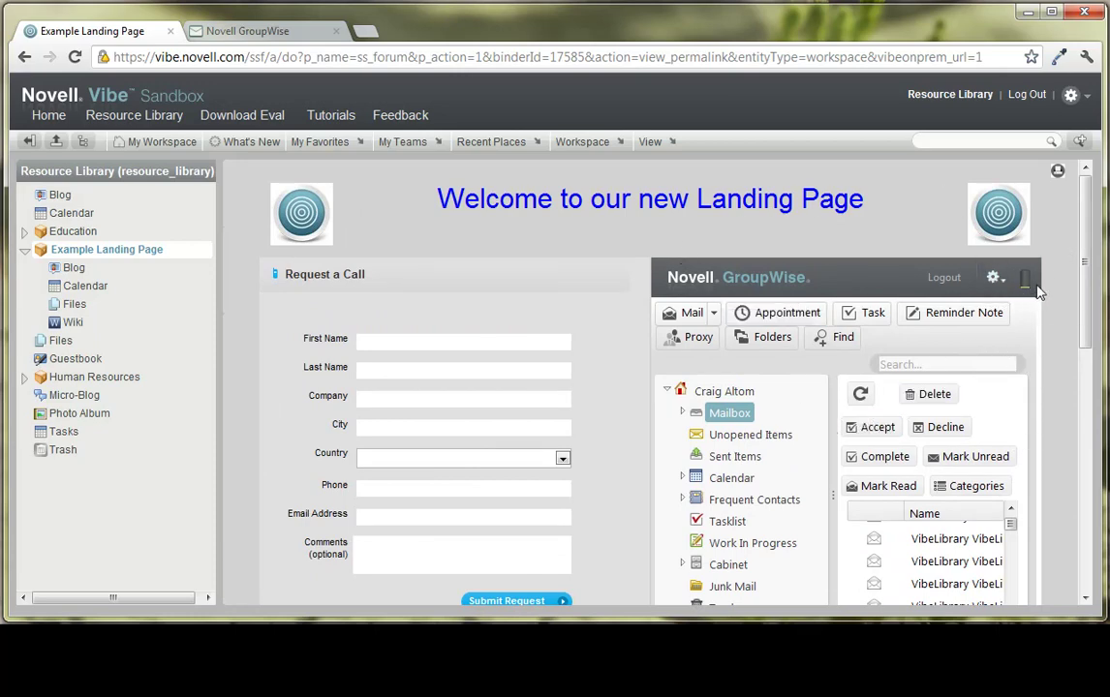
pyautogui.scroll(-5, 1041, 296)
pyautogui.scroll(5, 1048, 302)
pyautogui.scroll(-5, 884, 514)
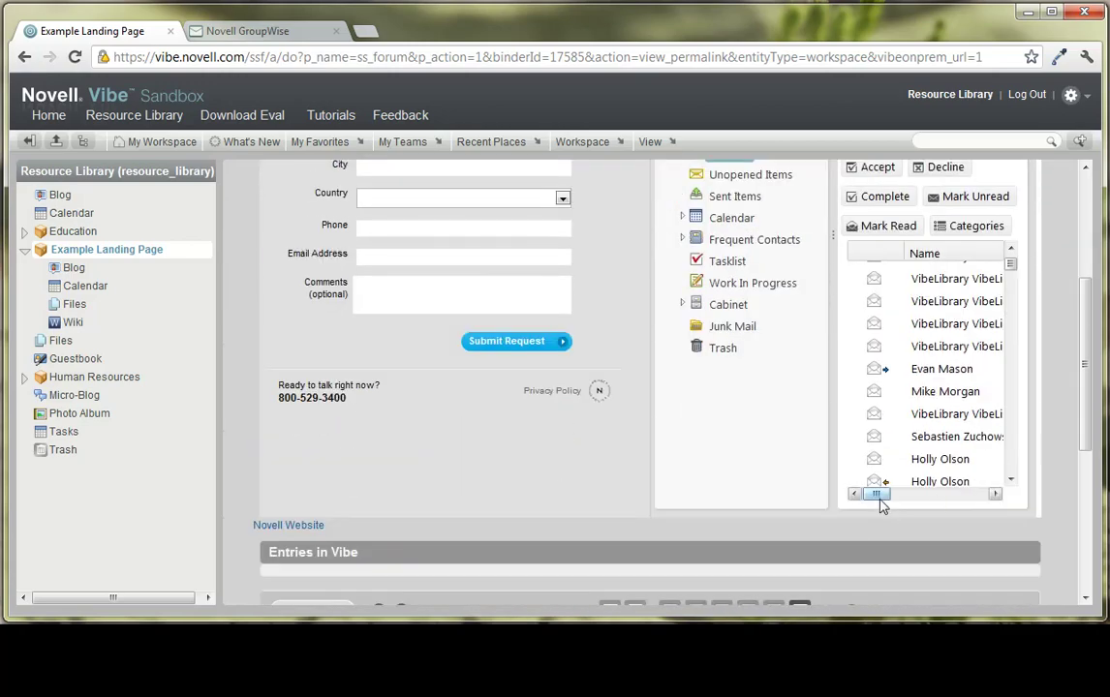
pyautogui.scroll(5, 1028, 466)
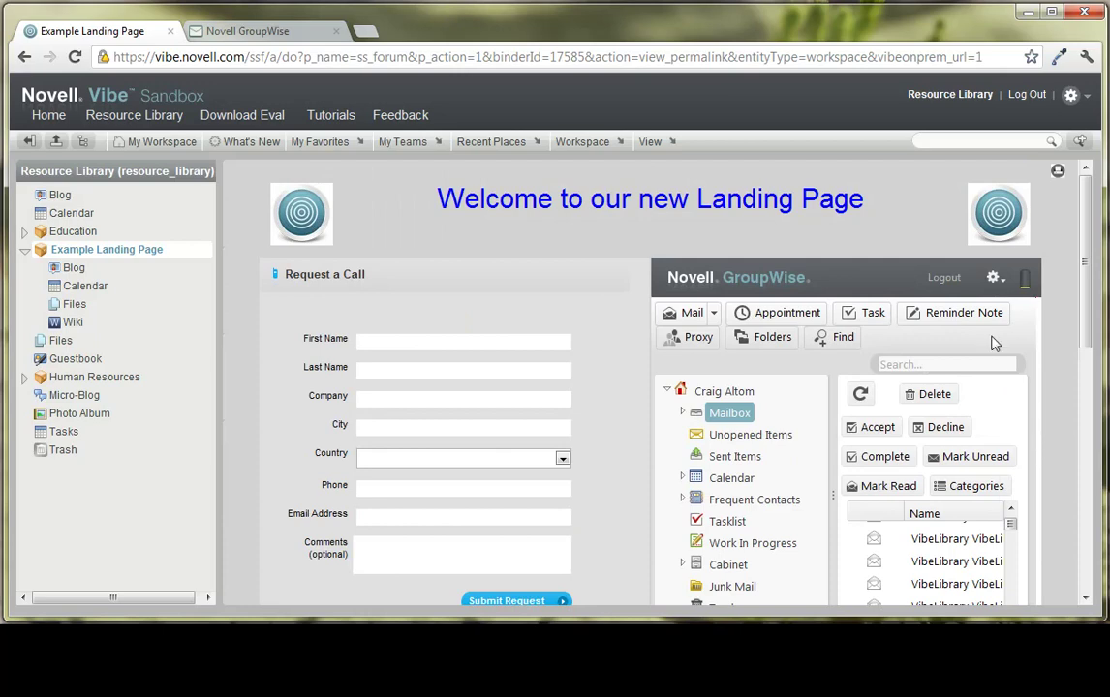
# Log out of GroupWise and reopen the Example Landing Page from the Resource Library
pyautogui.click(947, 278)
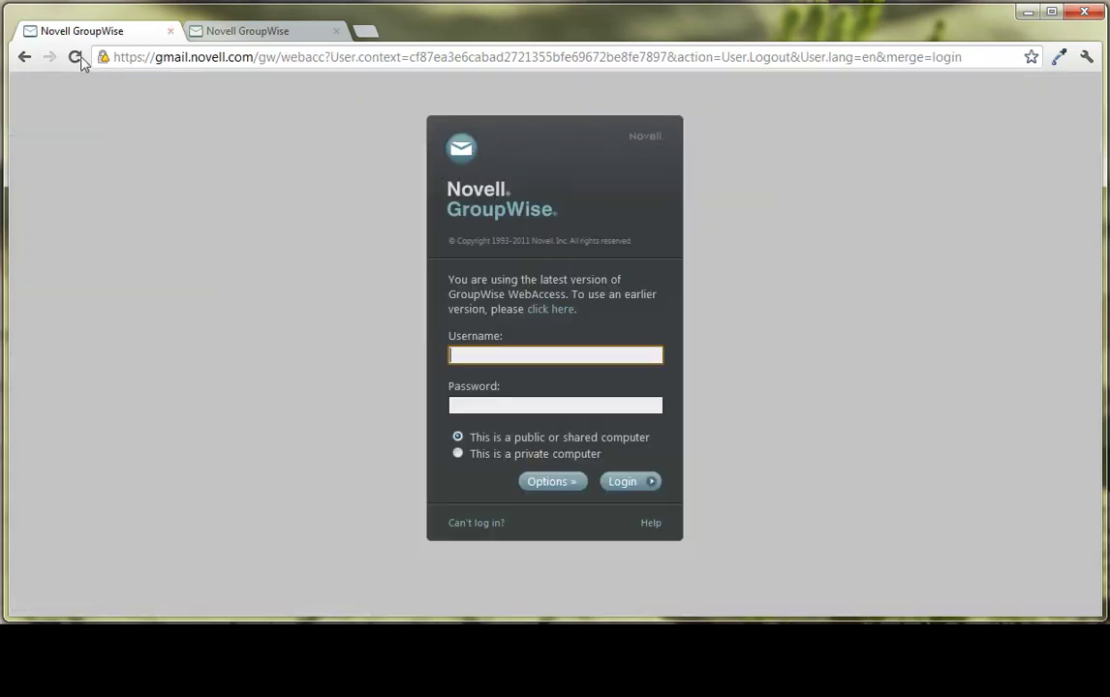
pyautogui.click(24, 56)
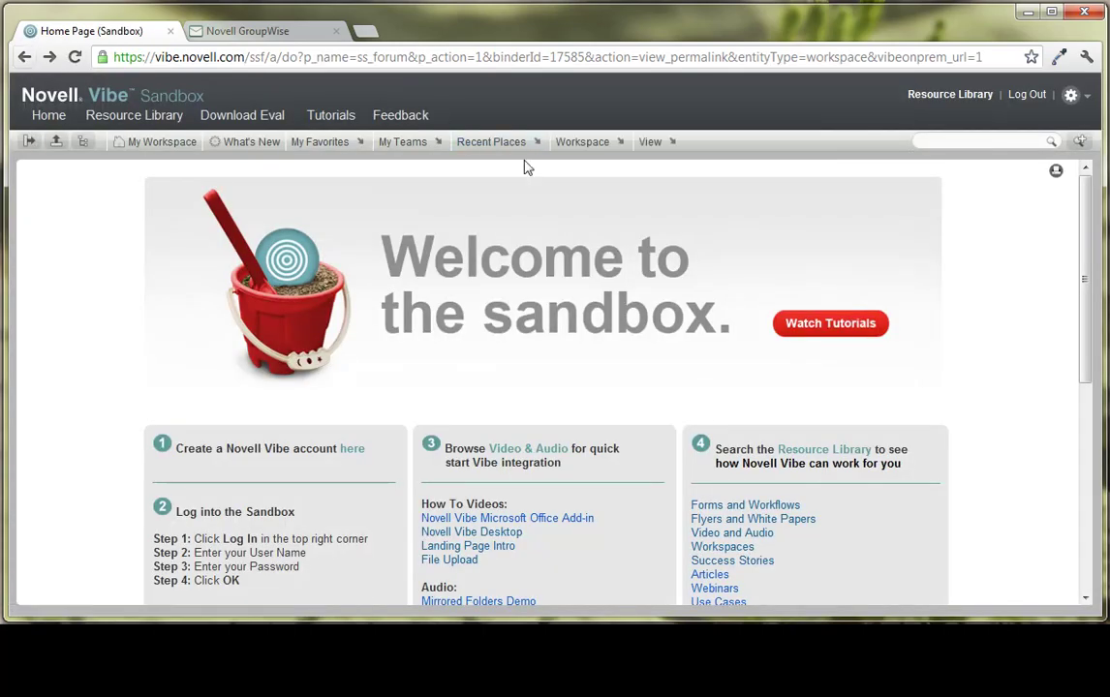
pyautogui.click(118, 142)
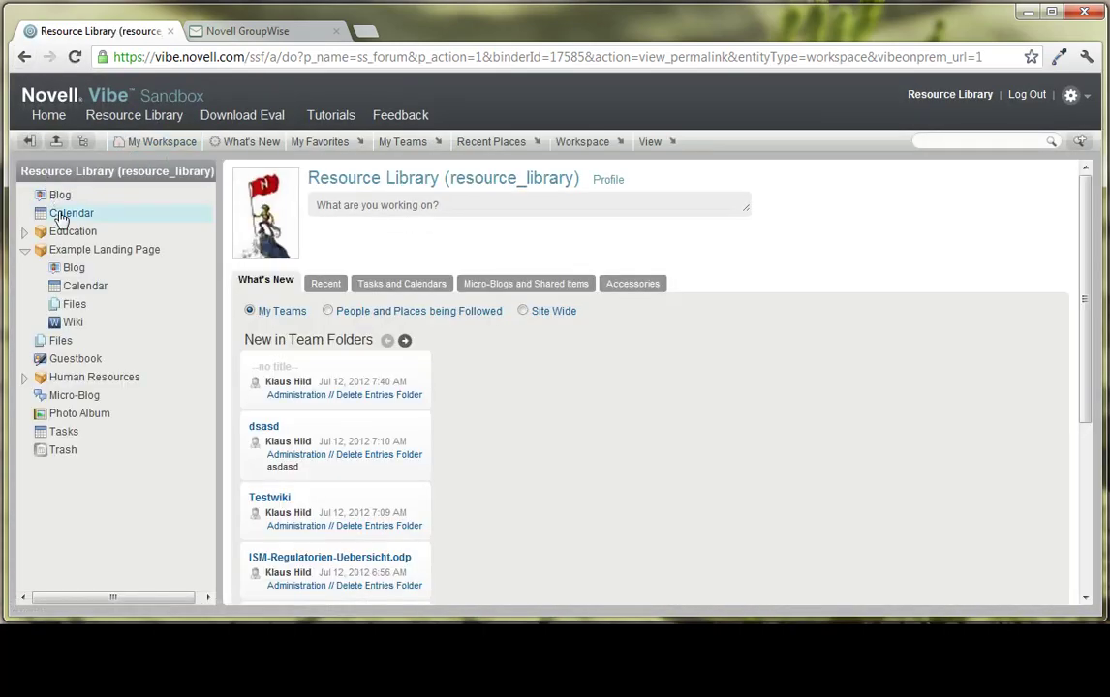
pyautogui.click(155, 249)
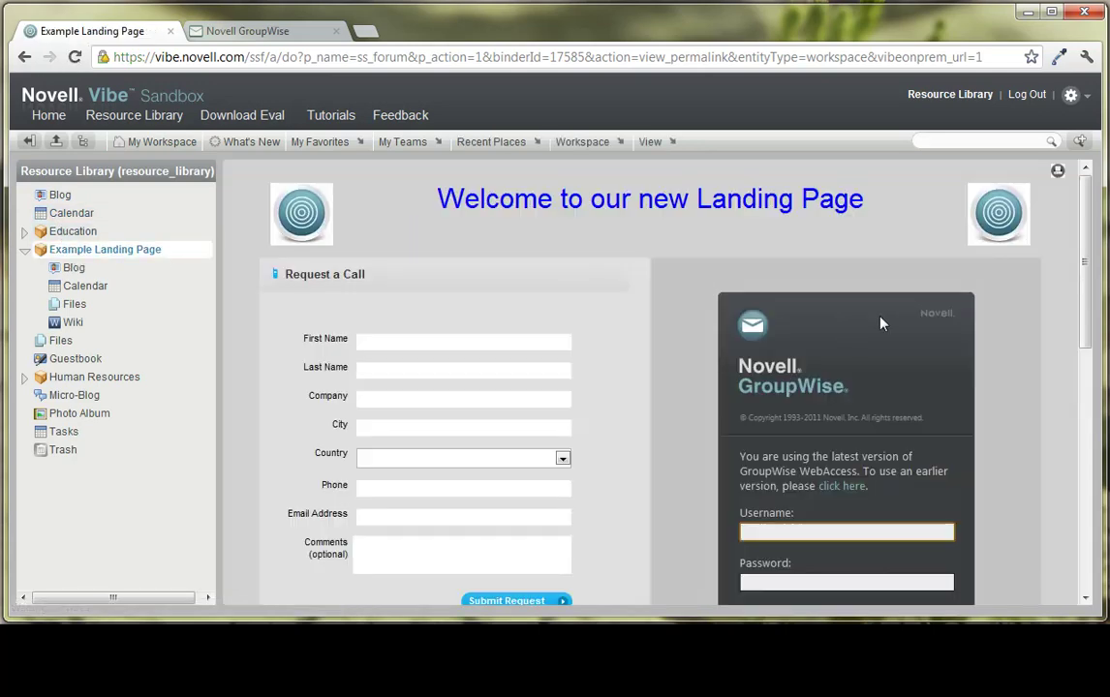
# Scroll from the welcome banner to the July 2012 calendar, then move to the Questions? slide
pyautogui.scroll(-3, 862, 436)
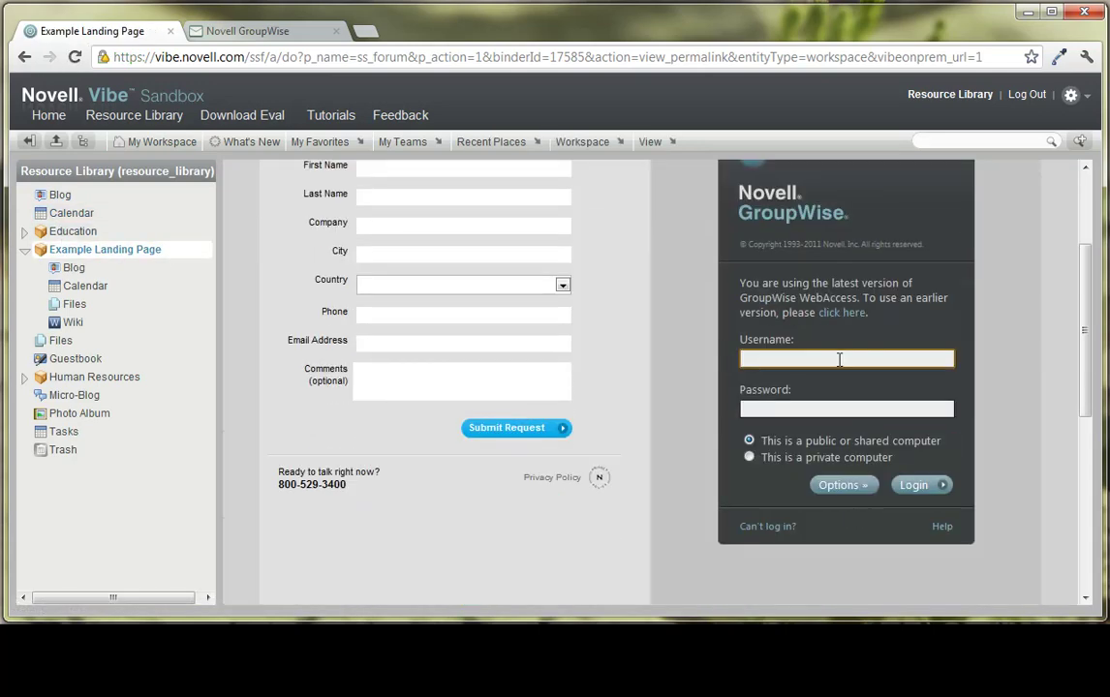
pyautogui.scroll(-2, 1003, 441)
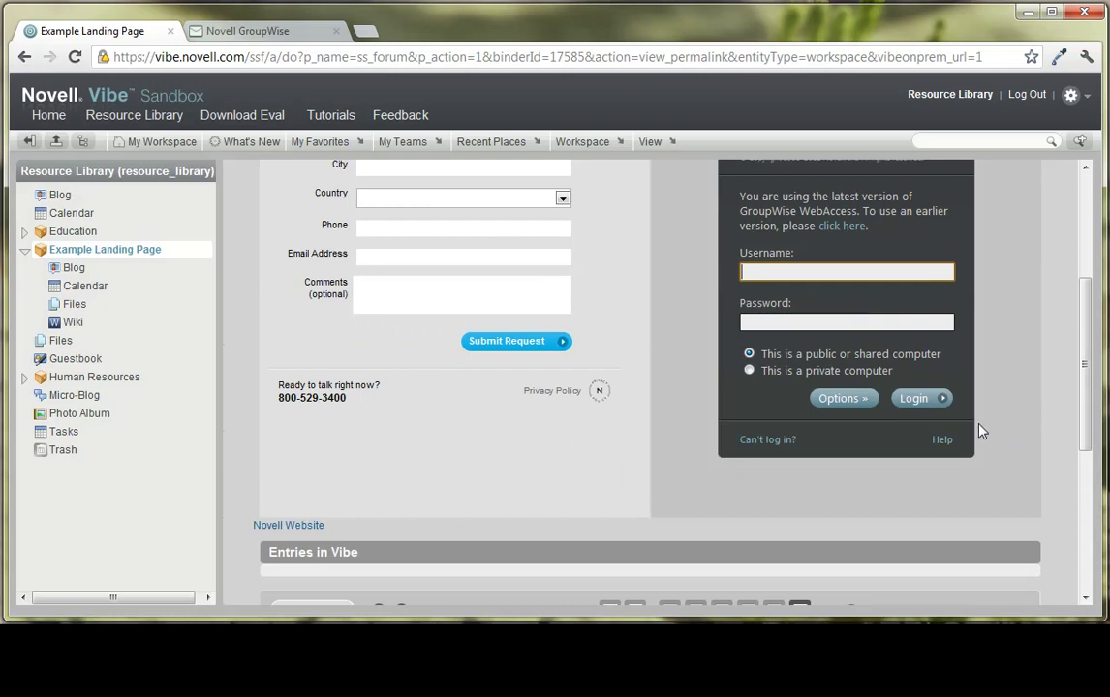
pyautogui.scroll(-4, 1004, 418)
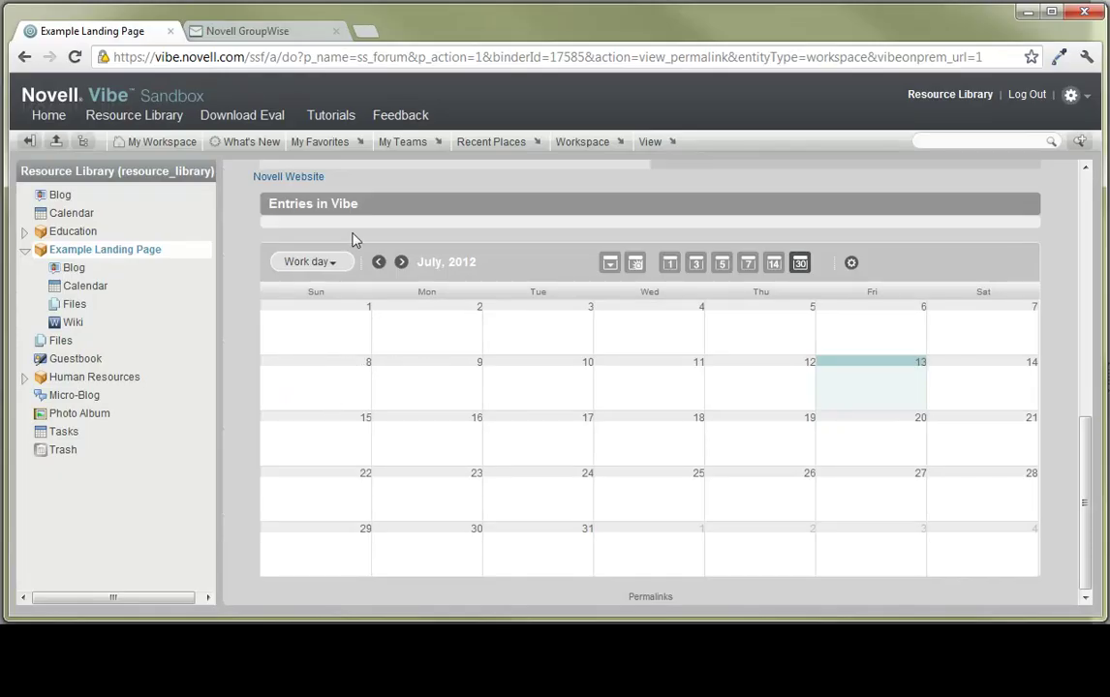
pyautogui.scroll(8, 297, 222)
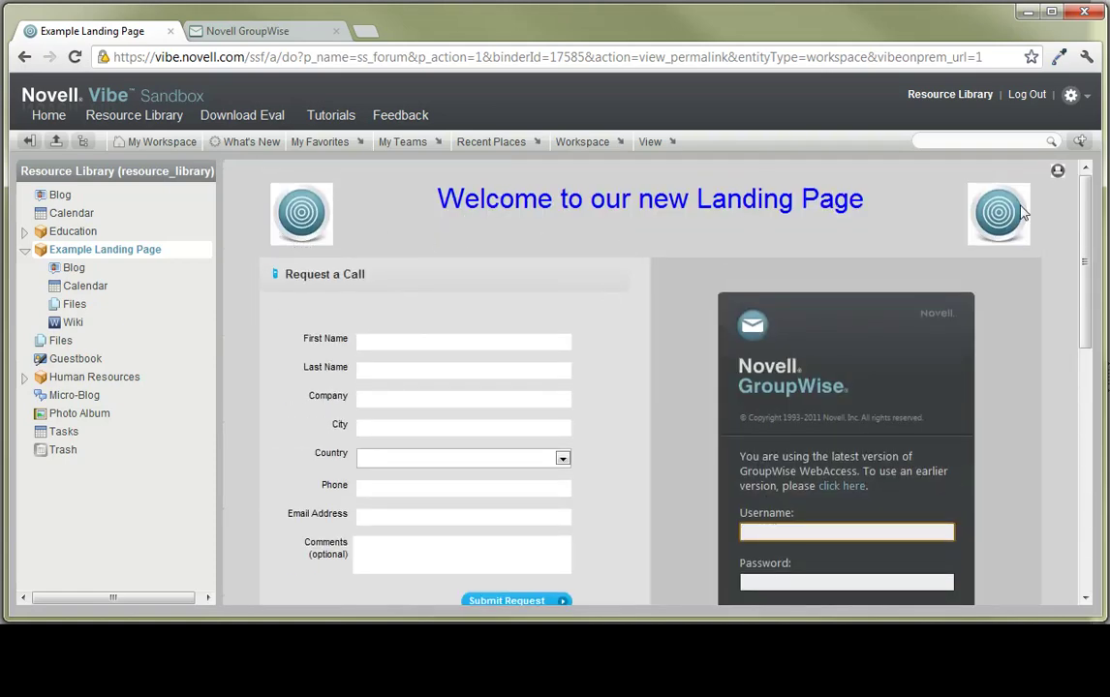
pyautogui.scroll(-8, 1026, 218)
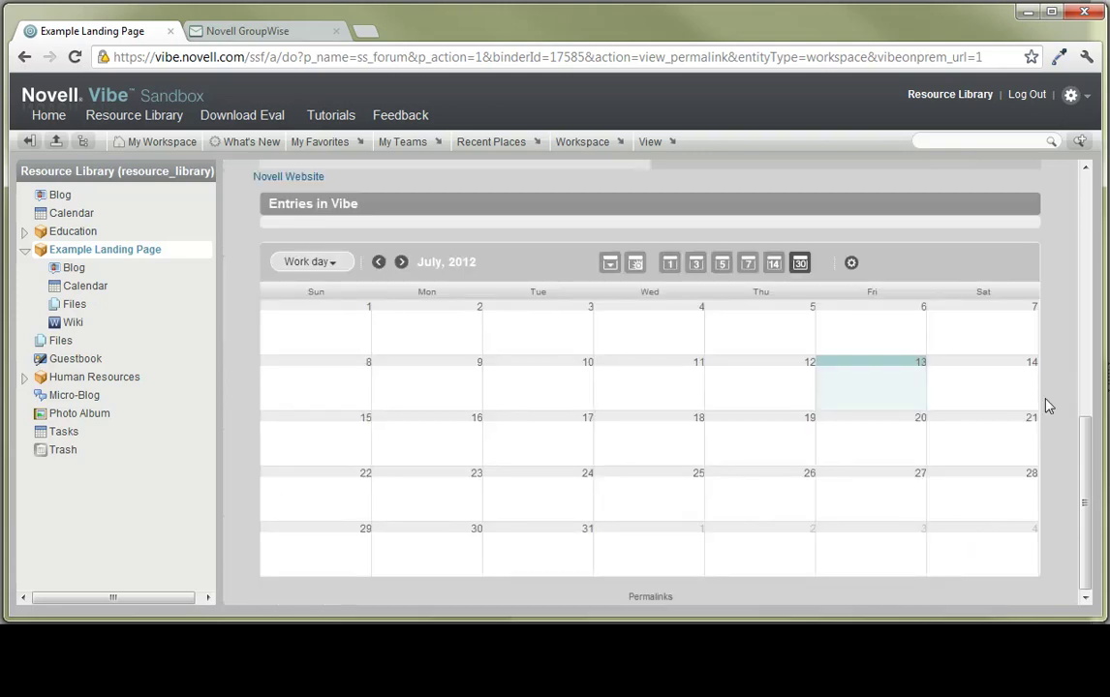
pyautogui.scroll(10, 543, 407)
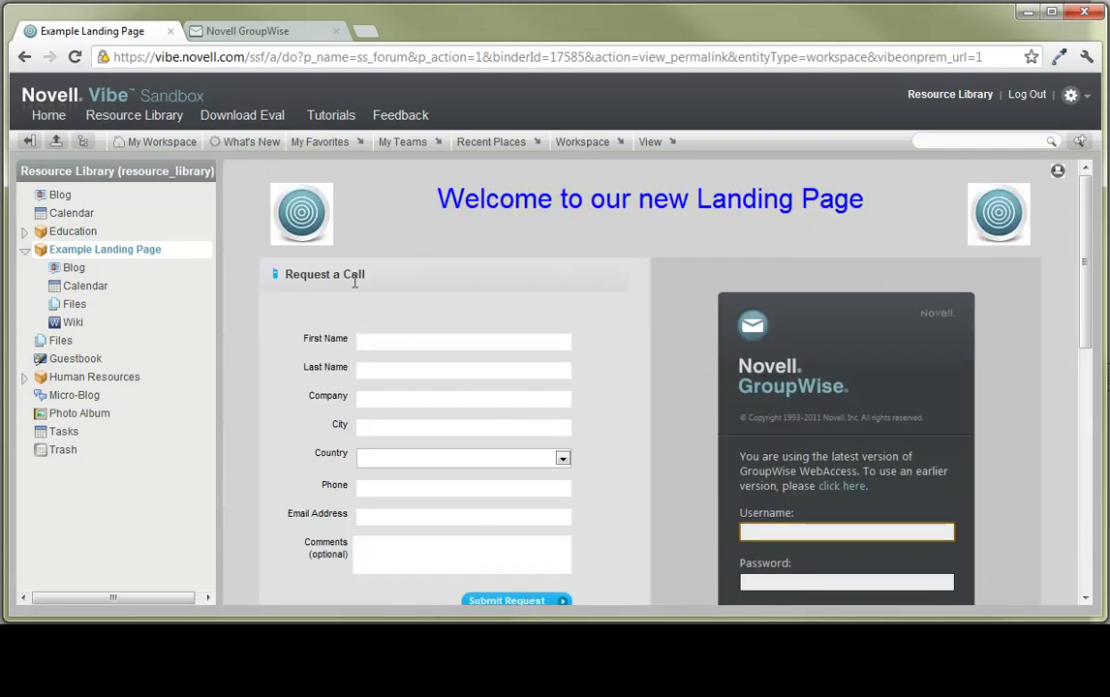
pyautogui.scroll(-2, 790, 299)
pyautogui.scroll(-5, 696, 324)
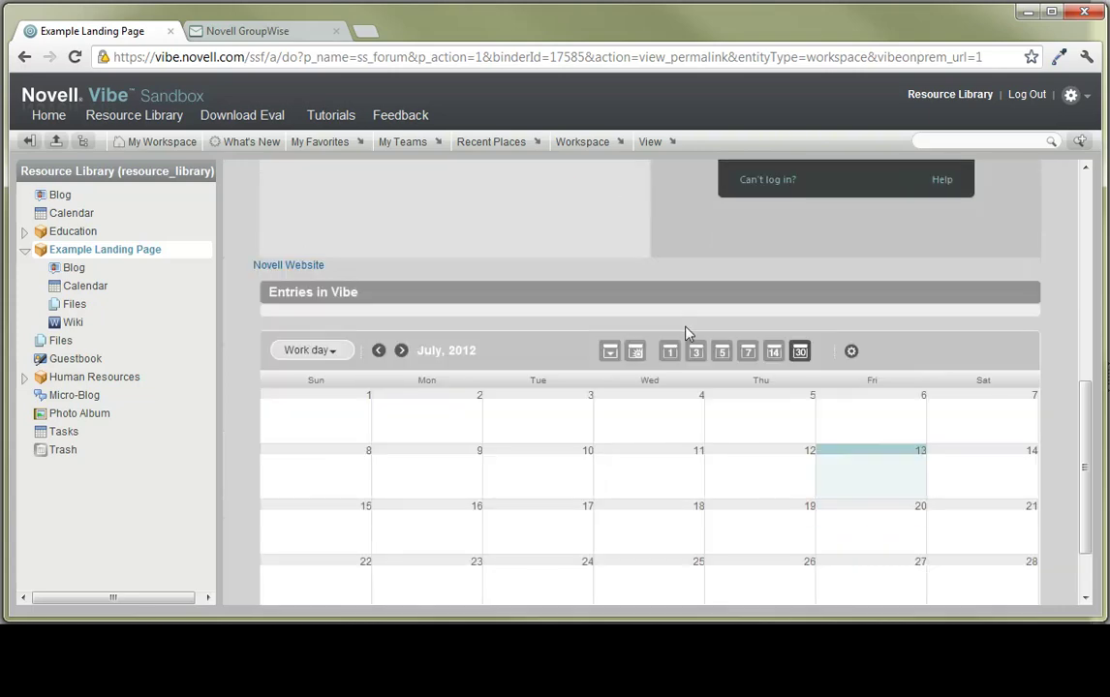
pyautogui.scroll(2, 542, 387)
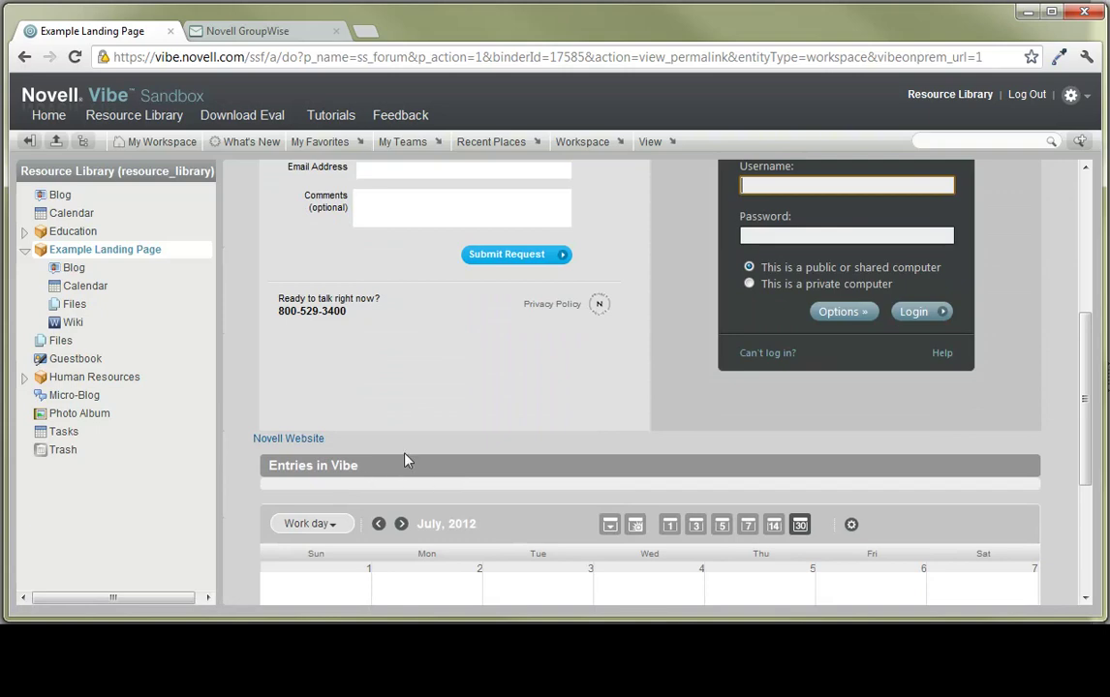
pyautogui.scroll(-2, 407, 461)
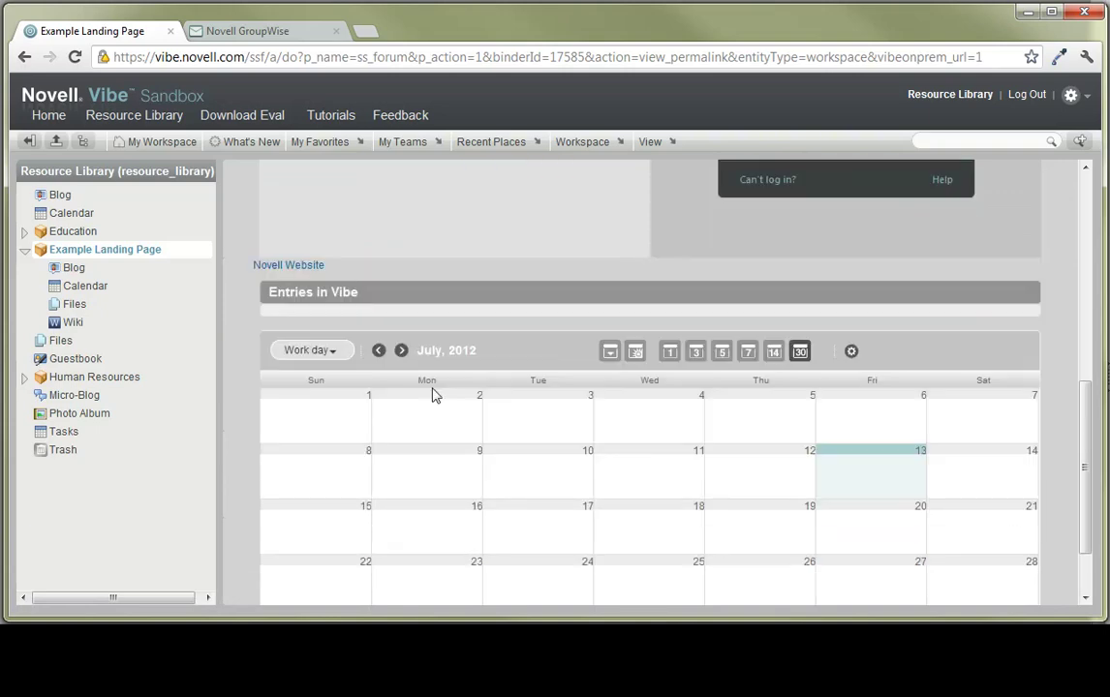
pyautogui.scroll(-1, 433, 395)
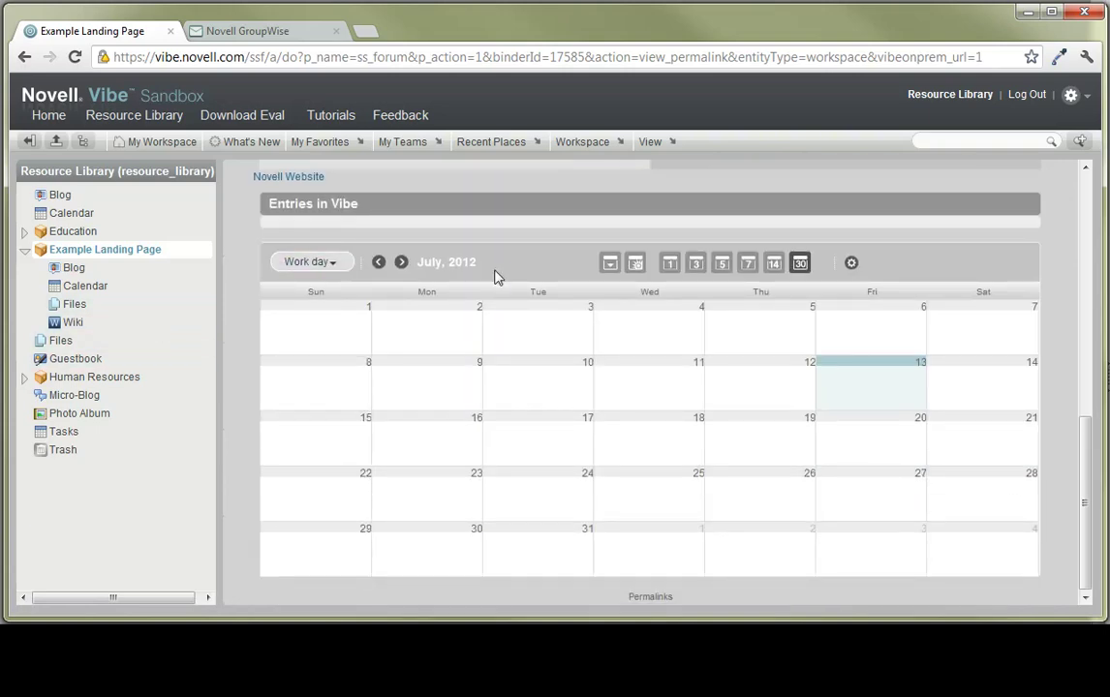
pyautogui.moveTo(1090, 445); pyautogui.dragTo(1073, 208)
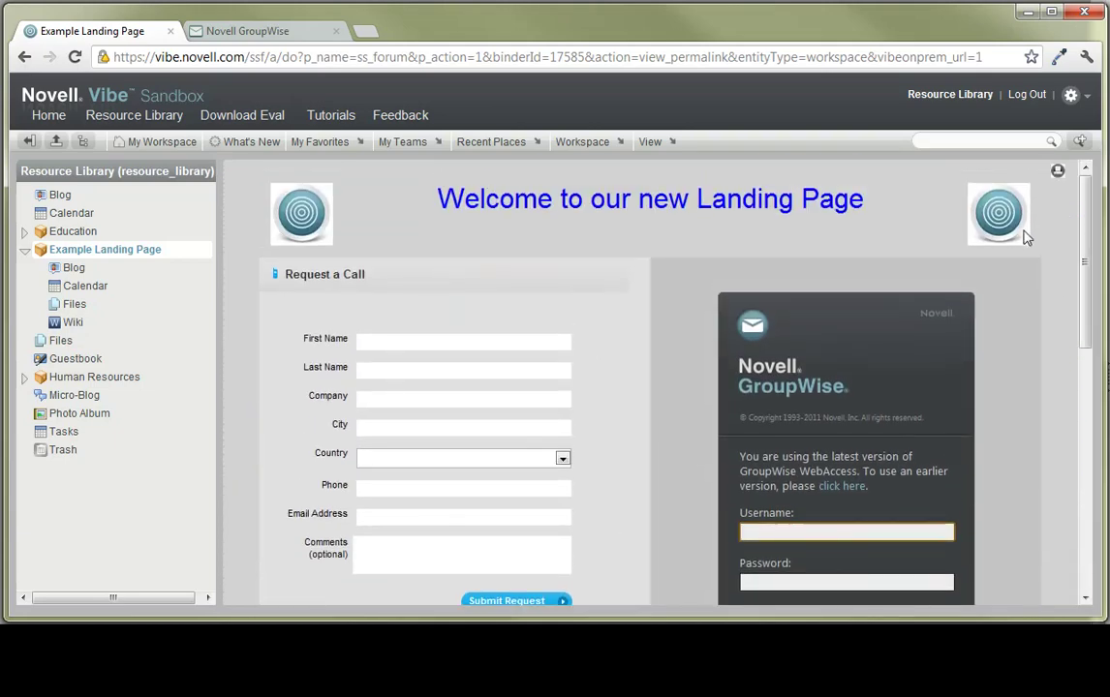